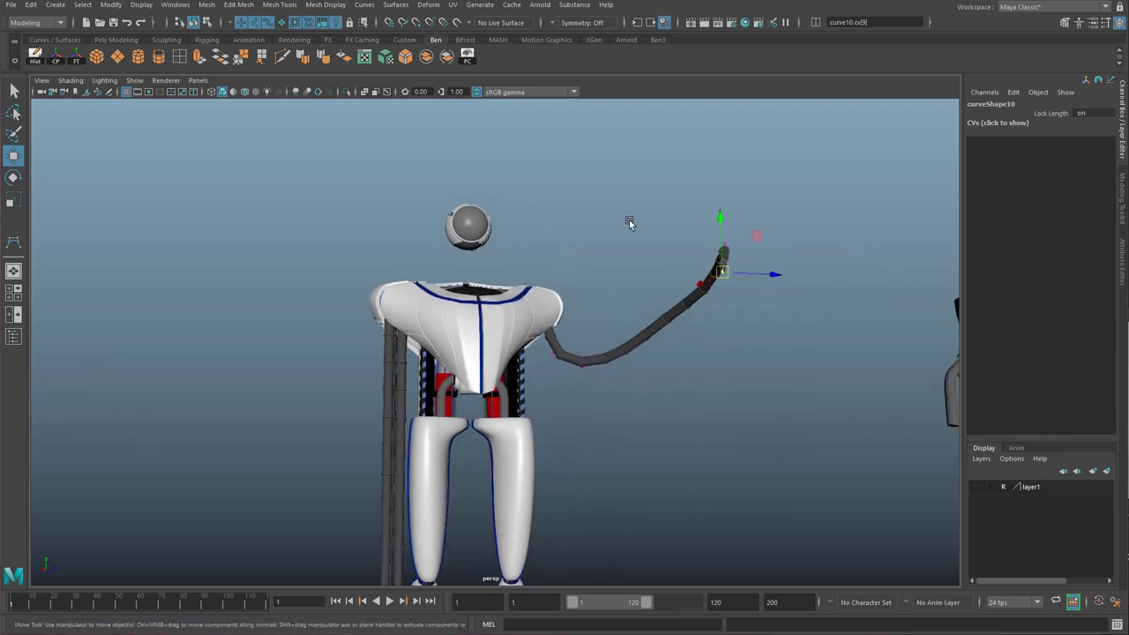
Move the end control vertex of the extended tentacle arm's curve across the torso to test the arm's bend.
scroll(643, 241, up, 1)
scroll(648, 239, down, 1)
alt+drag(641, 221, 554, 356)
mouse_move(647, 364)
alt+mouse_down()
mouse_move(671, 370)
mouse_move(629, 359)
alt+mouse_up()
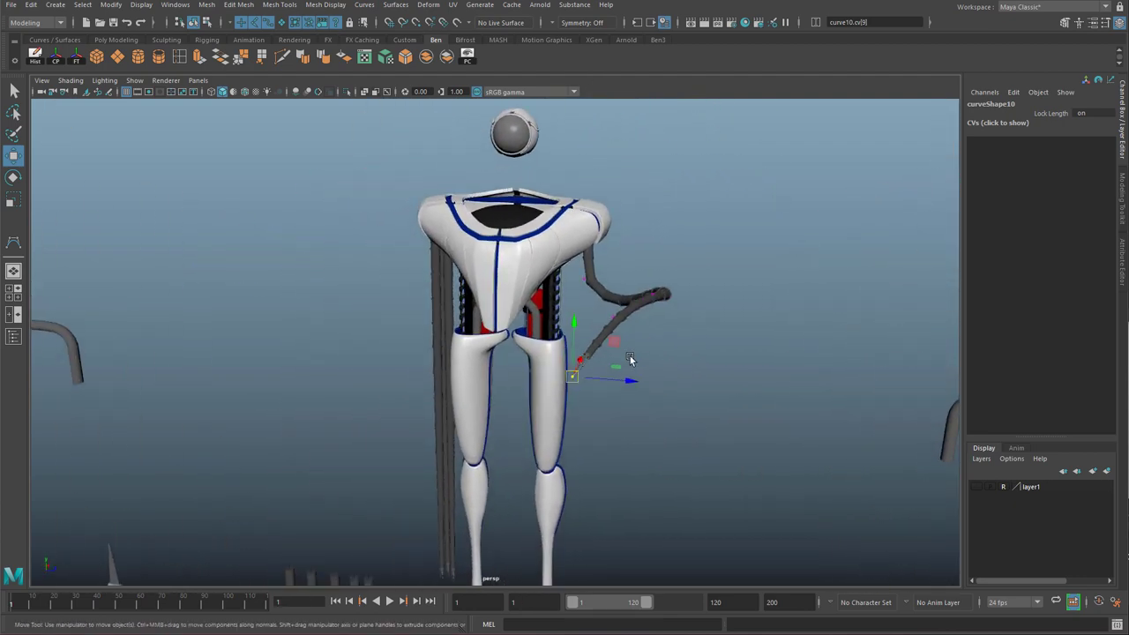
drag(572, 381, 270, 297)
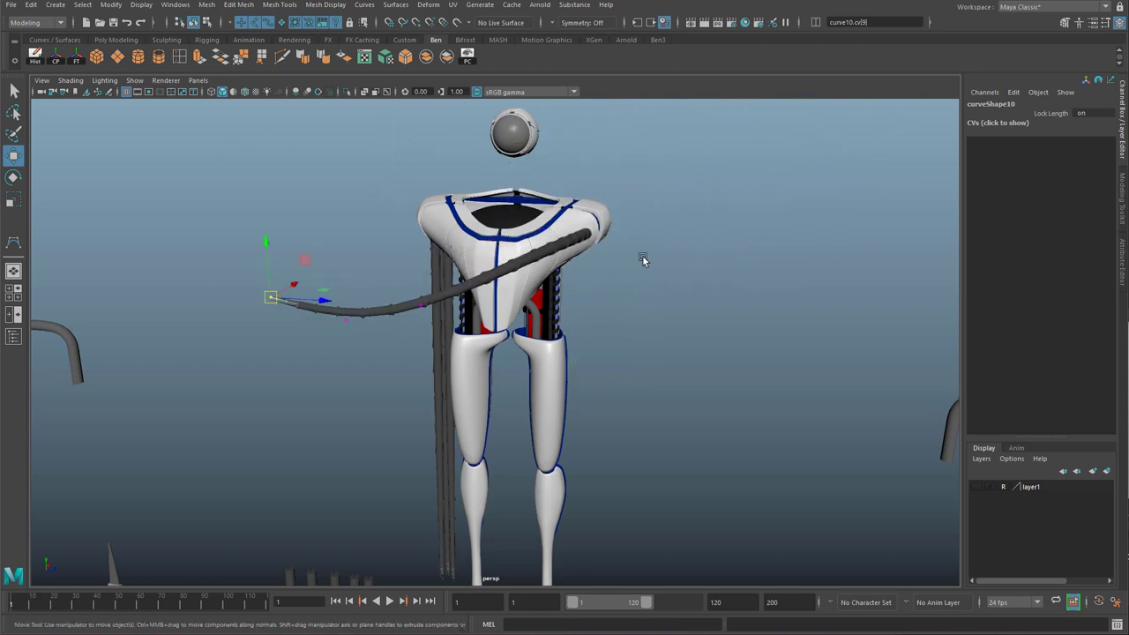
alt+middle_drag(428, 264, 567, 260)
drag(474, 292, 497, 267)
scroll(514, 278, down, 3)
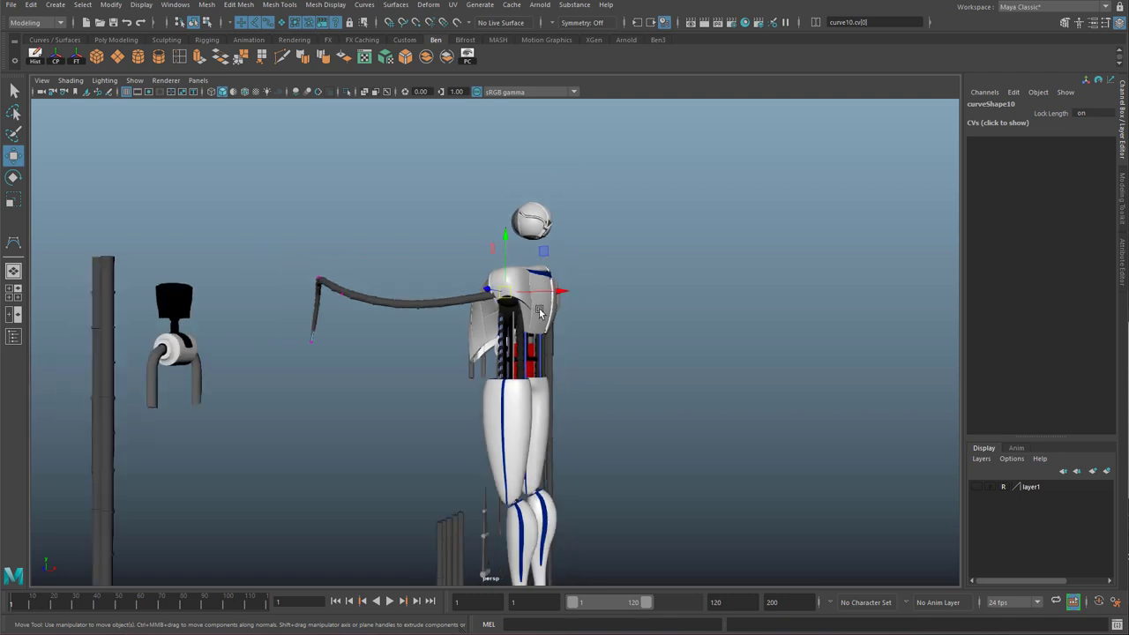
Undo the last changes to the control vertices of the tentacle arm's curve.
alt+drag(538, 312, 644, 370)
key(ctrl+z)
alt+drag(530, 378, 607, 339)
key(ctrl+z)
key(ctrl+z)
alt+drag(515, 339, 558, 334)
alt+middle_drag(619, 313, 587, 263)
scroll(587, 263, up, 3)
alt+drag(622, 259, 551, 282)
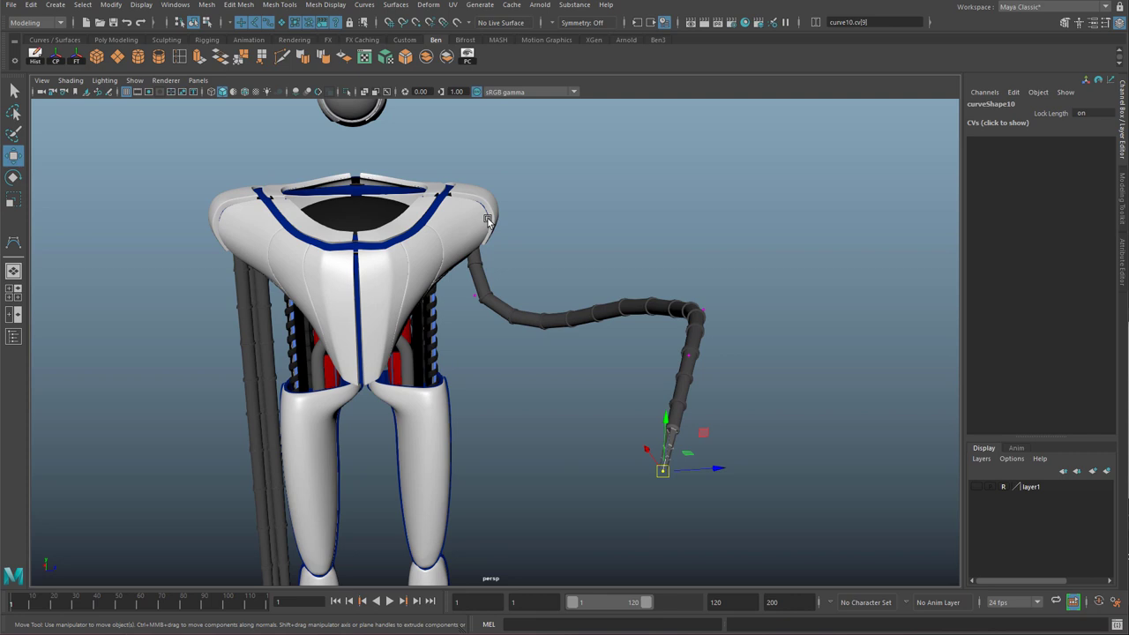
click(60, 7)
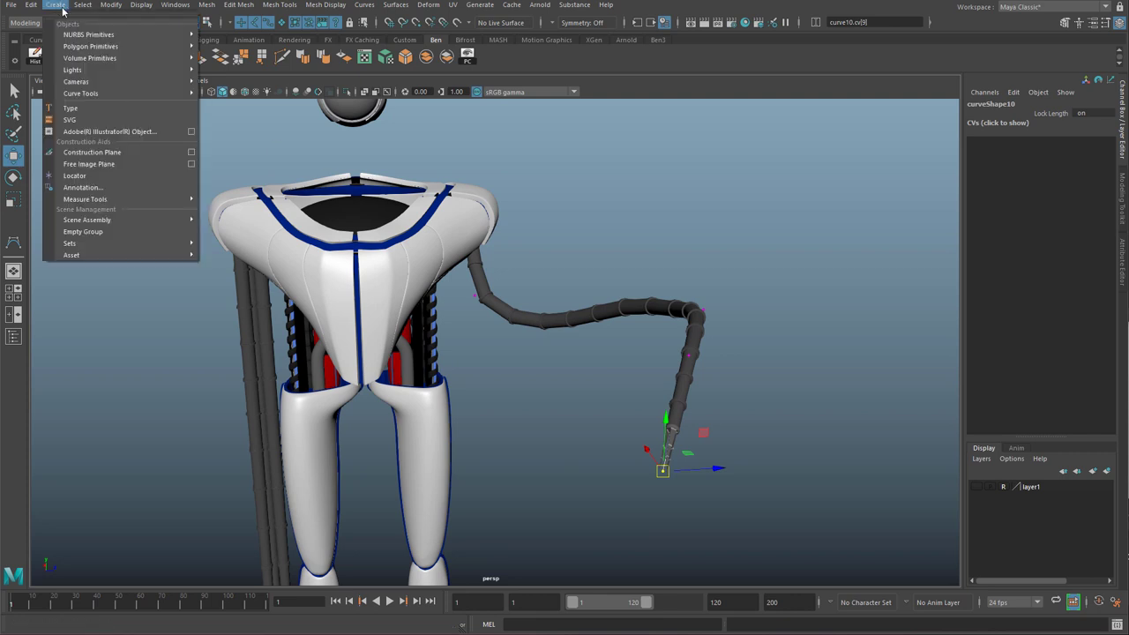
mouse_move(124, 94)
mouse_move(434, 7)
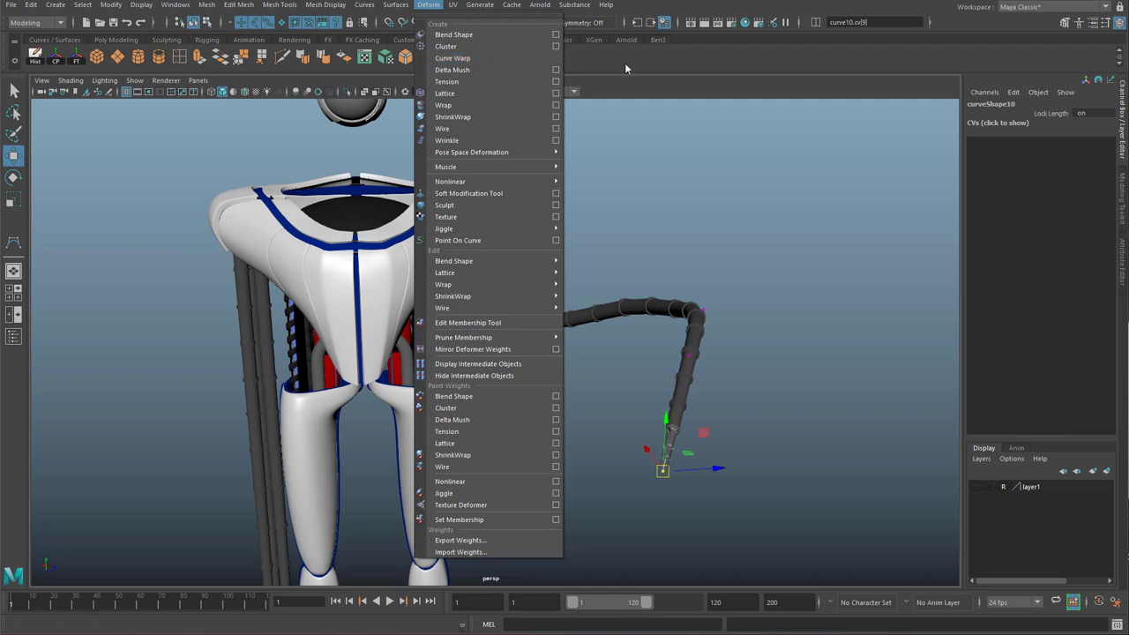
scroll(594, 273, up, 3)
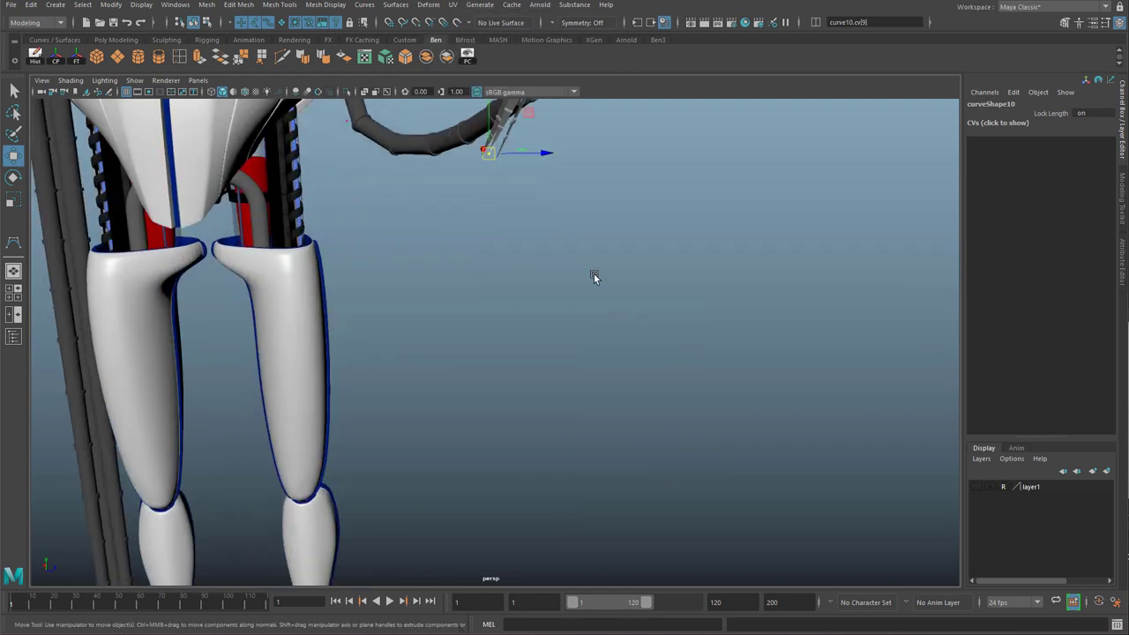
alt+middle_drag(594, 274, 595, 359)
scroll(594, 359, up, 3)
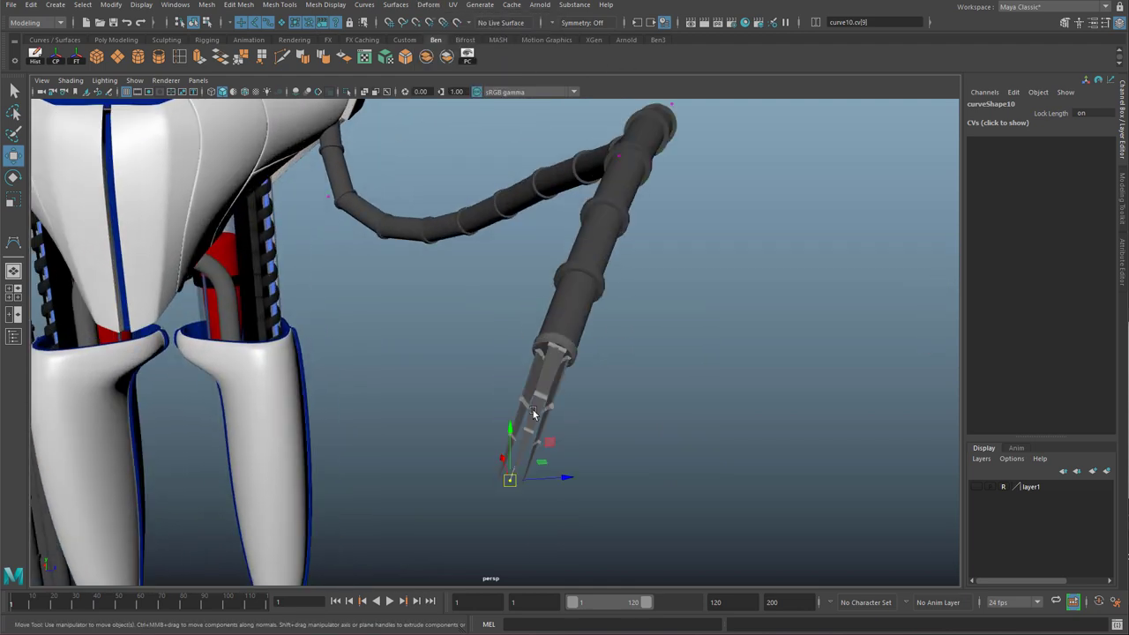
Leave component editing on the tentacle arm's curve and clear the selection.
click(562, 314)
right_drag(566, 308, 621, 270)
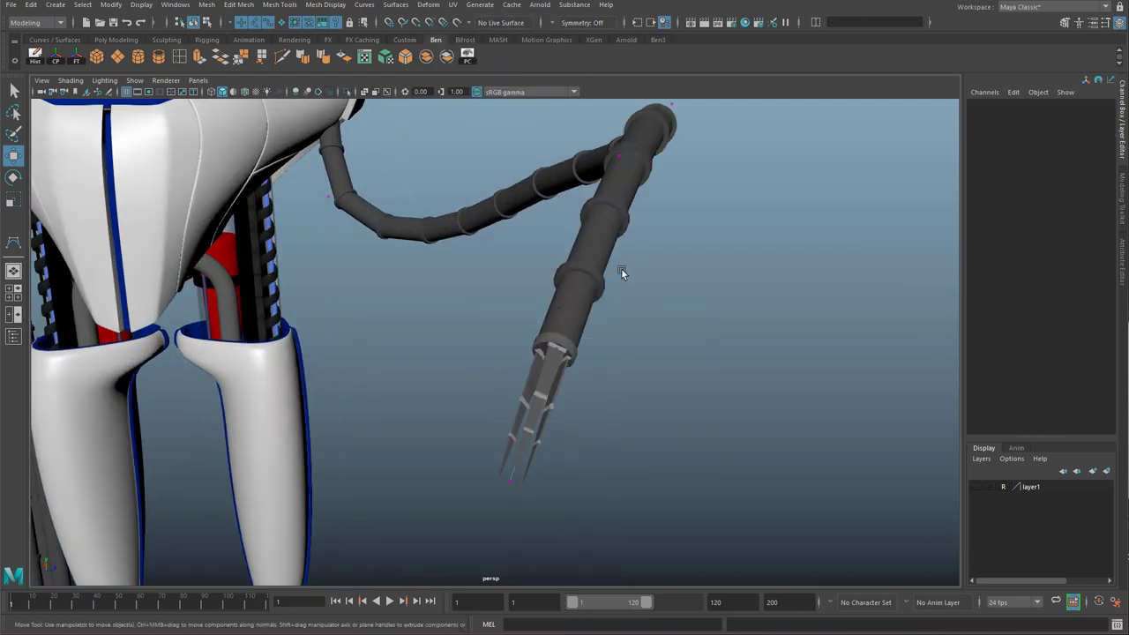
click(591, 294)
scroll(582, 292, down, 3)
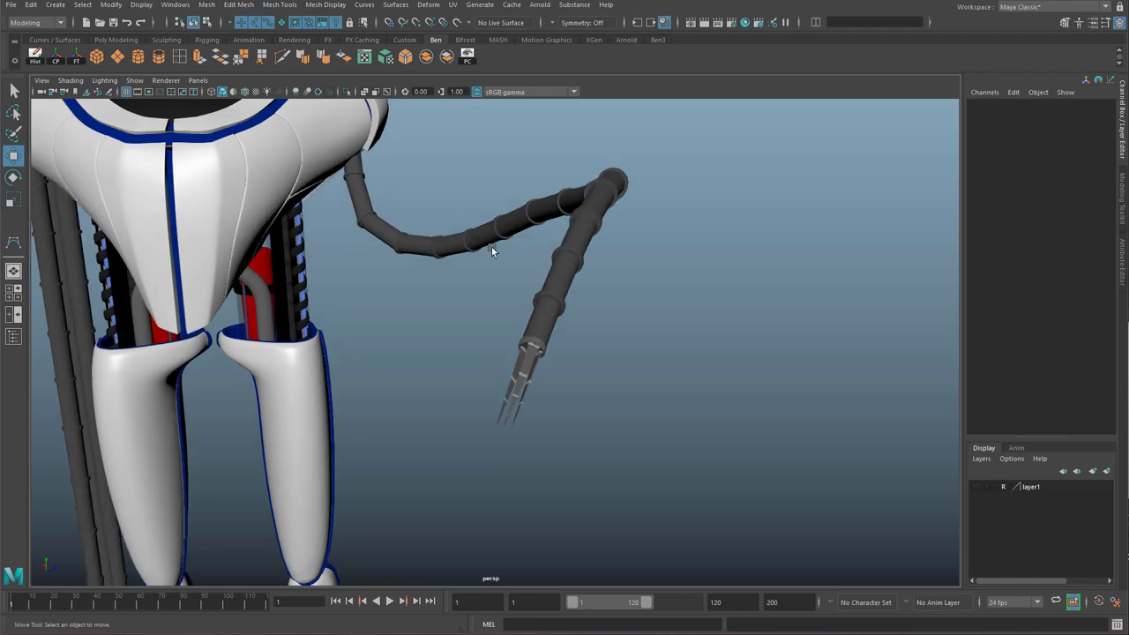
alt+drag(491, 246, 516, 269)
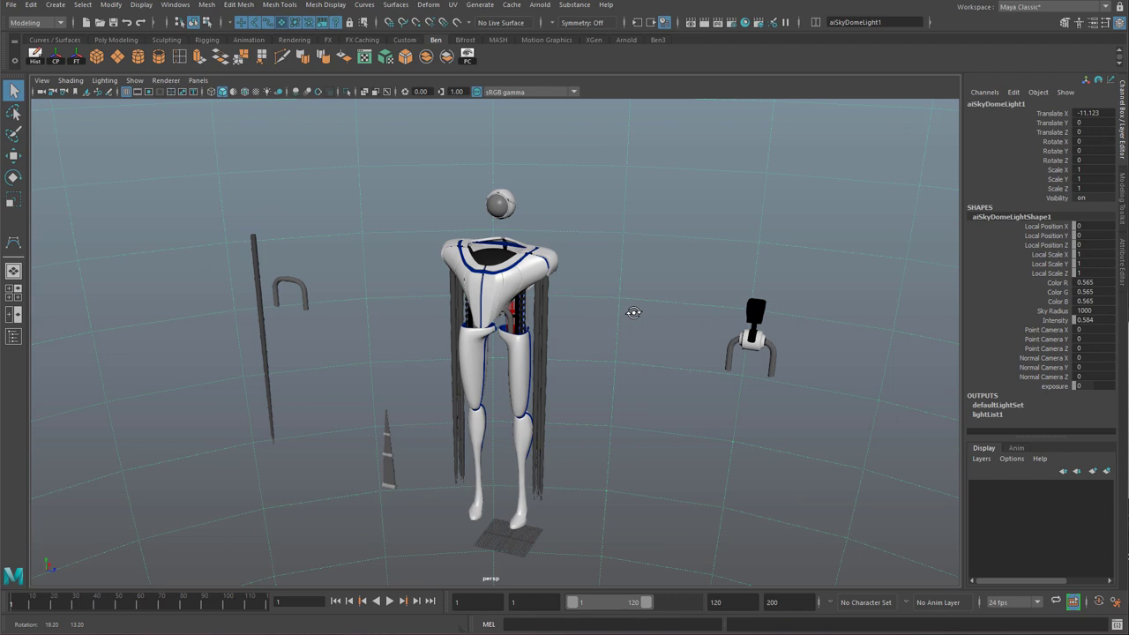
Put the sky dome light in a new display layer and turn off that layer's visibility and playback visibility.
alt+drag(633, 313, 673, 252)
alt+right_drag(672, 253, 693, 341)
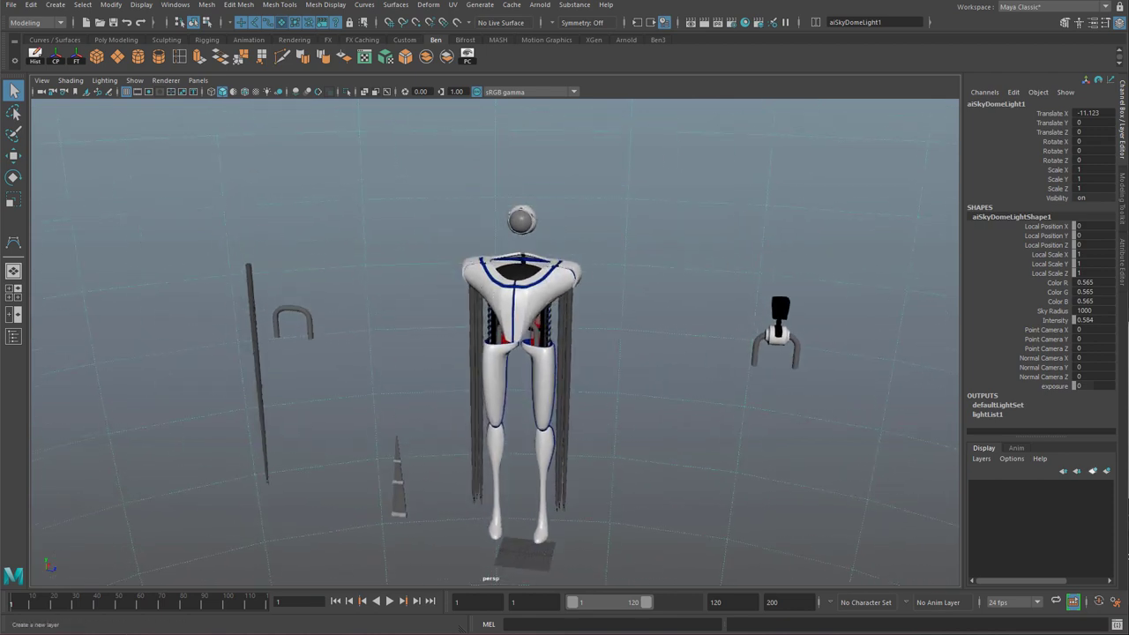
click(1095, 469)
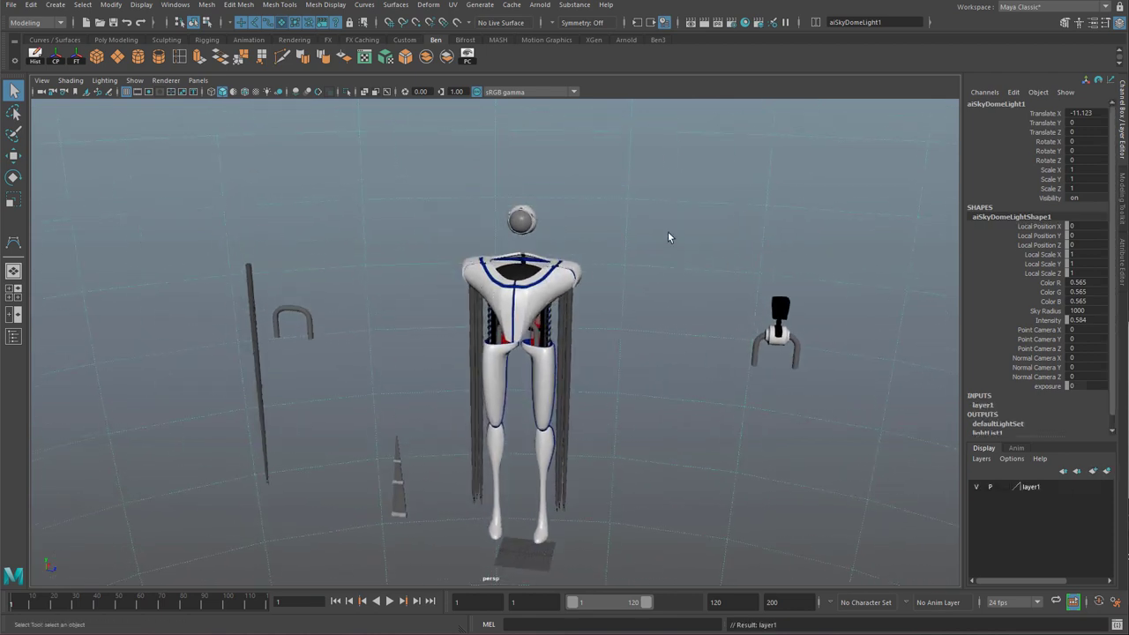
click(990, 488)
click(976, 486)
Put the loose parts on both sides of the robot in a second display layer and hide that layer.
alt+drag(638, 345, 609, 374)
scroll(625, 344, down, 5)
drag(653, 295, 578, 379)
shift+drag(275, 258, 464, 479)
alt+drag(463, 479, 470, 395)
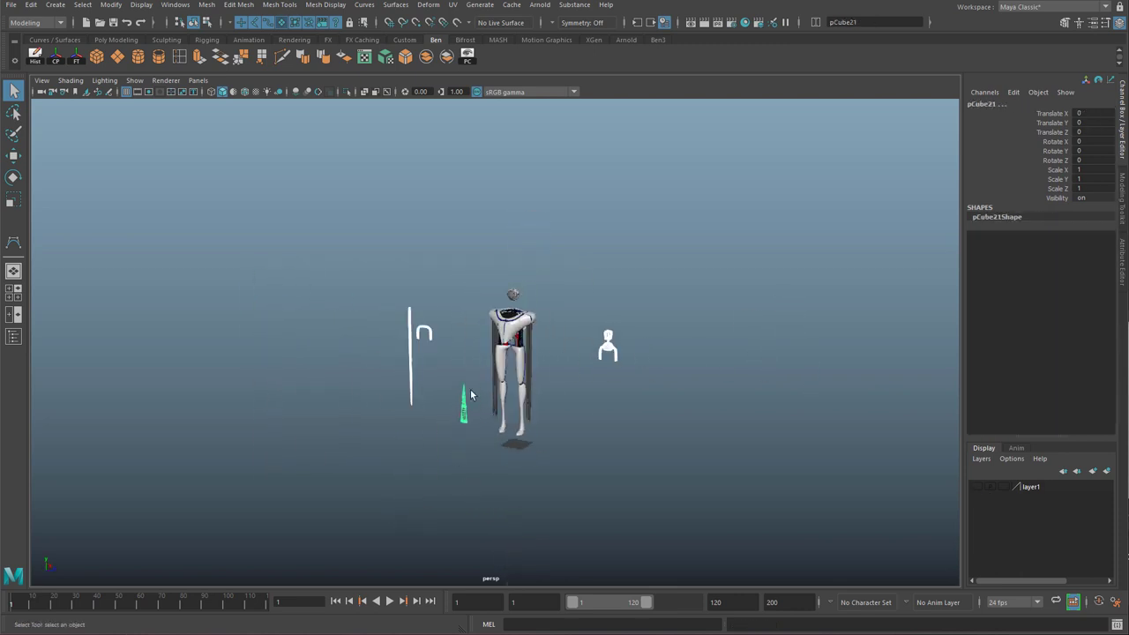
scroll(471, 394, up, 5)
click(1106, 471)
click(977, 487)
click(991, 487)
Select the entire robot with its arms and move it along X, away from the grid.
scroll(586, 389, up, 6)
alt+drag(584, 386, 558, 363)
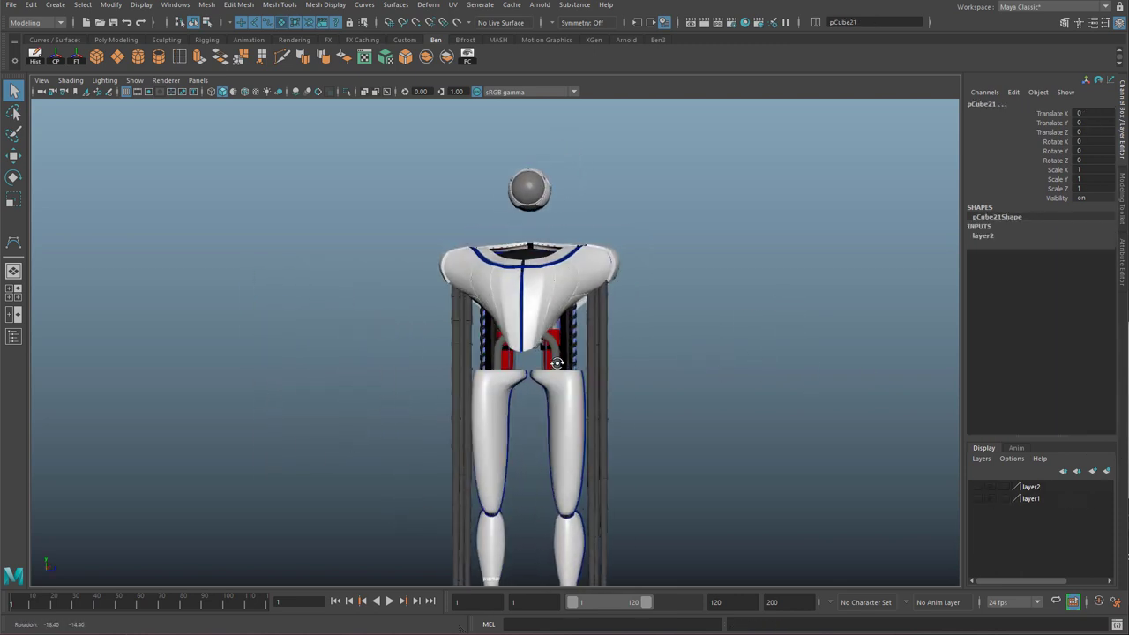
alt+middle_drag(558, 364, 580, 221)
click(622, 335)
key(w)
alt+drag(622, 335, 620, 435)
scroll(620, 436, down, 5)
alt+middle_drag(620, 435, 635, 282)
alt+drag(635, 282, 621, 258)
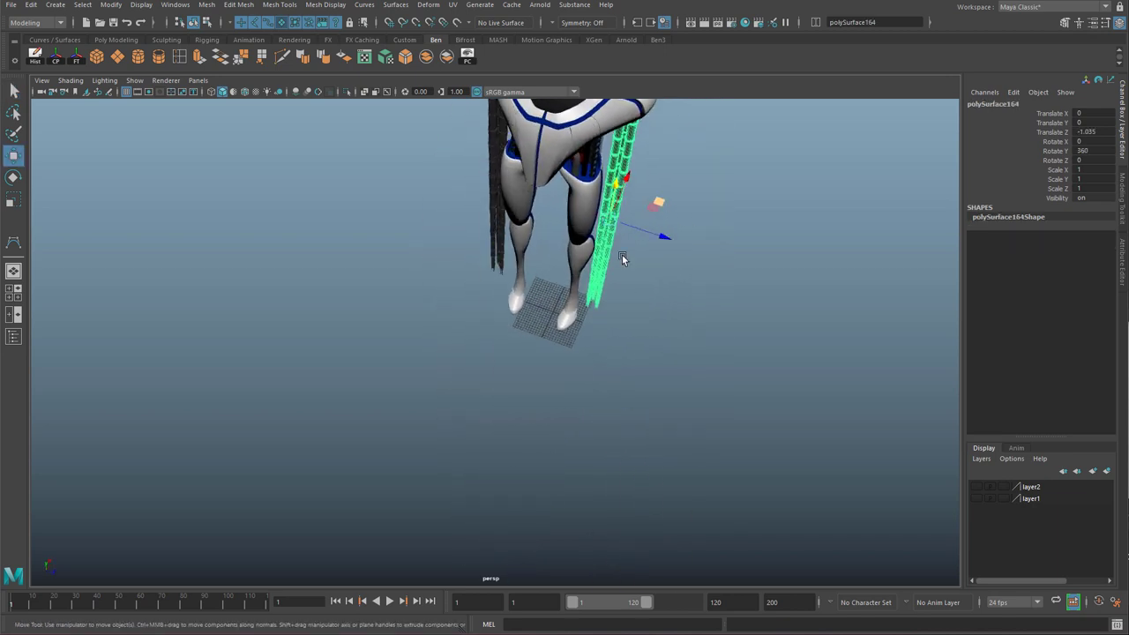
scroll(622, 258, down, 3)
alt+middle_drag(622, 258, 567, 451)
drag(574, 503, 404, 304)
alt+drag(441, 353, 473, 399)
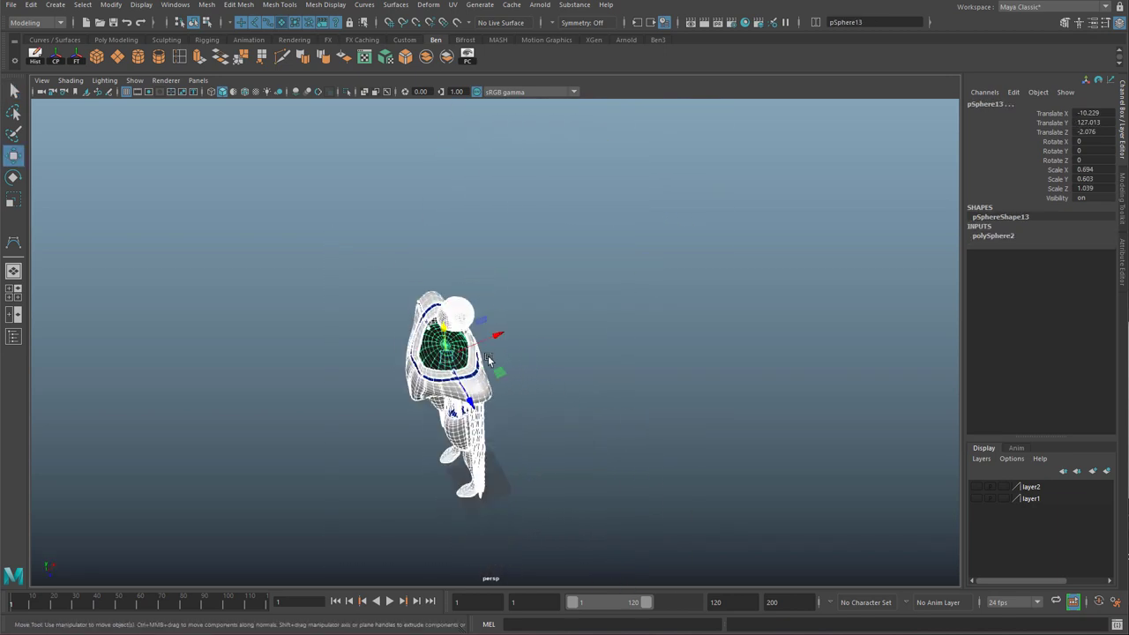
drag(498, 343, 613, 305)
Move the robot's left tentacle arm cluster out in front of the body, to 9.401 on X.
alt+middle_drag(507, 516, 581, 310)
scroll(581, 310, up, 4)
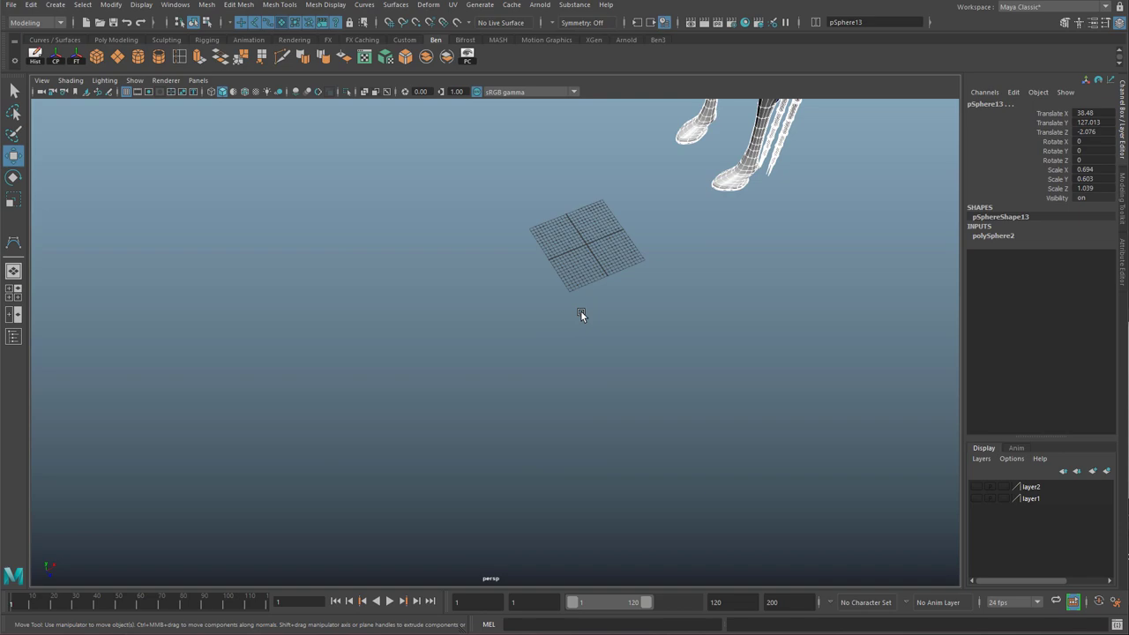
mouse_move(581, 311)
alt+mouse_down()
mouse_move(753, 236)
mouse_move(592, 300)
alt+mouse_up()
alt+middle_drag(593, 301, 578, 306)
alt+drag(578, 304, 476, 239)
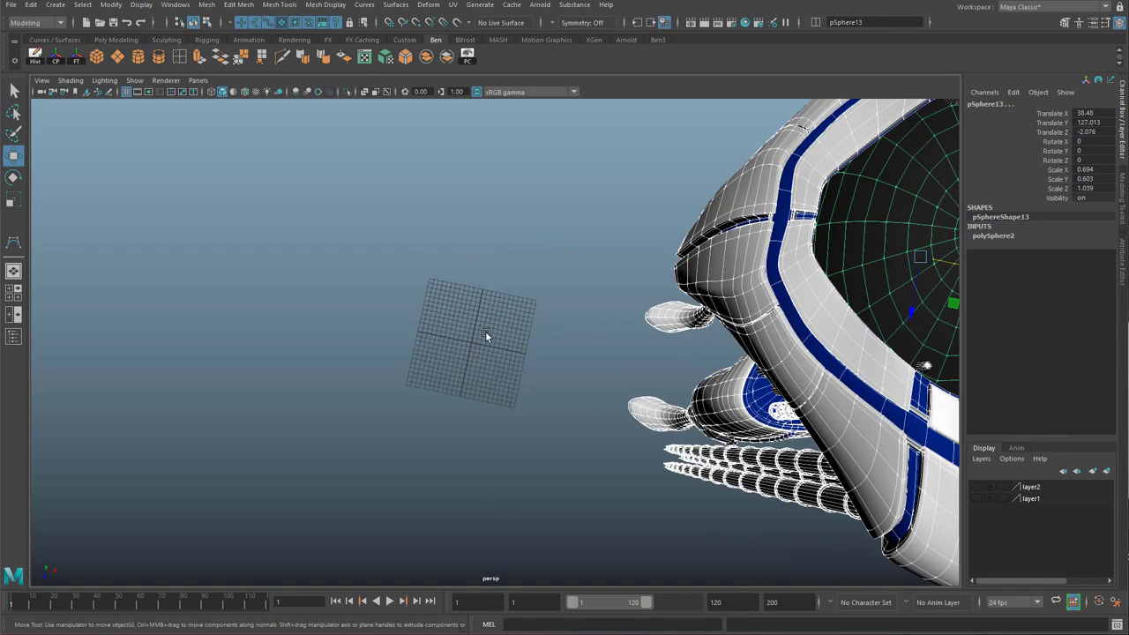
alt+drag(484, 345, 666, 339)
mouse_move(632, 346)
mouse_down()
mouse_move(487, 396)
mouse_move(402, 401)
mouse_move(615, 355)
mouse_up()
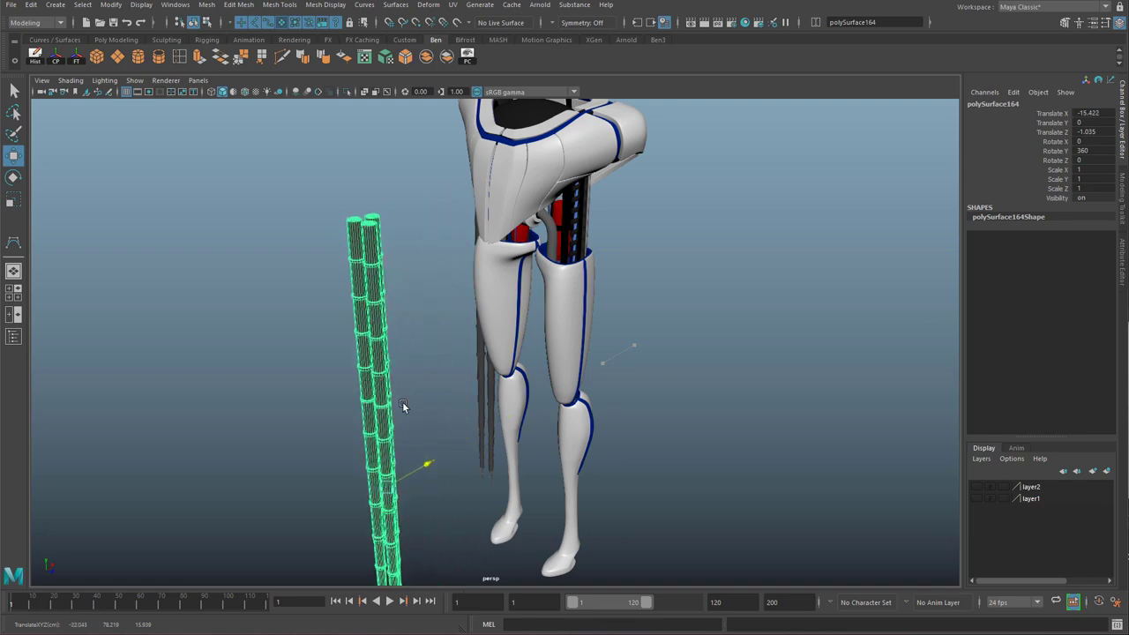
alt+drag(615, 354, 480, 363)
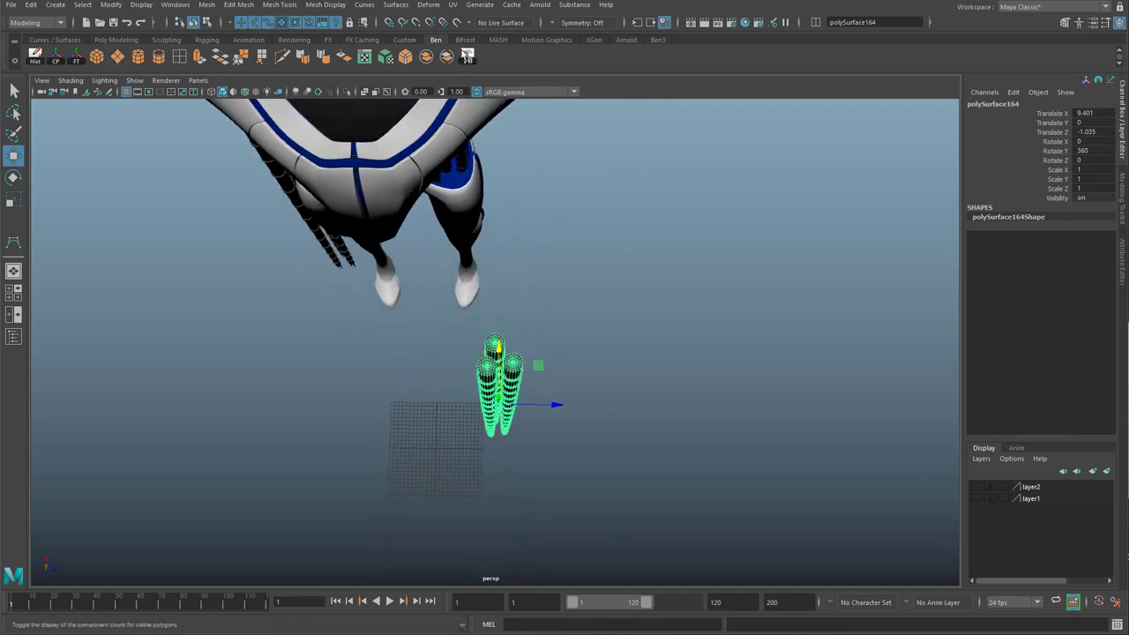
Separate the arm cluster into individual meshes and delete two of its three tentacles, keeping the outer one.
click(446, 60)
alt+drag(601, 416, 609, 460)
mouse_move(439, 334)
alt+middle_down()
mouse_move(445, 290)
mouse_move(439, 313)
alt+middle_up()
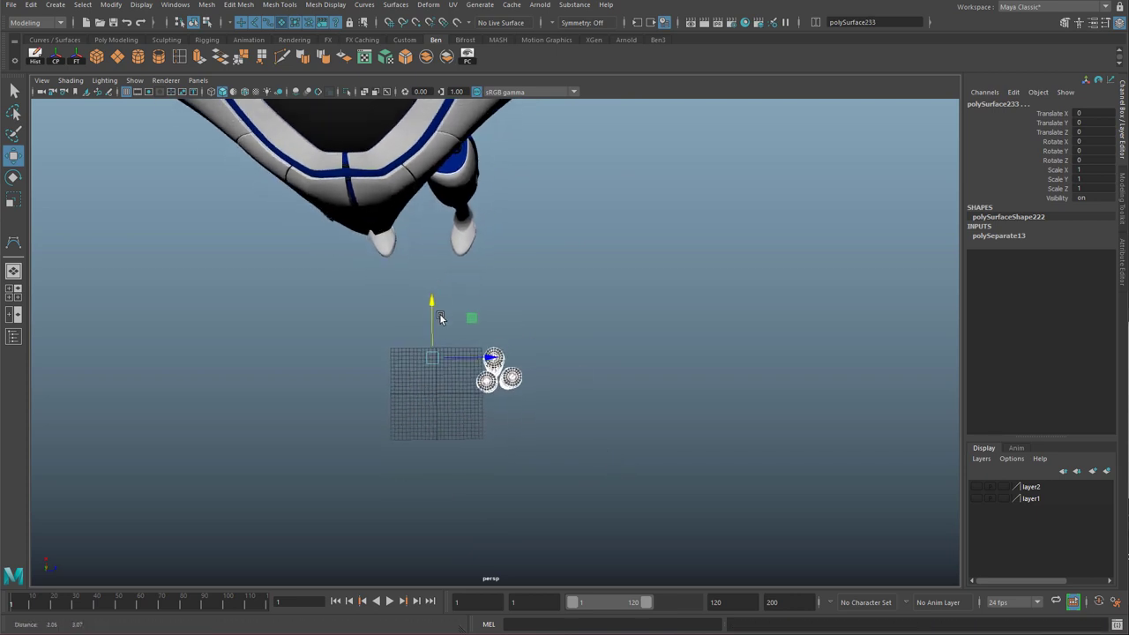
alt+right_drag(439, 313, 451, 348)
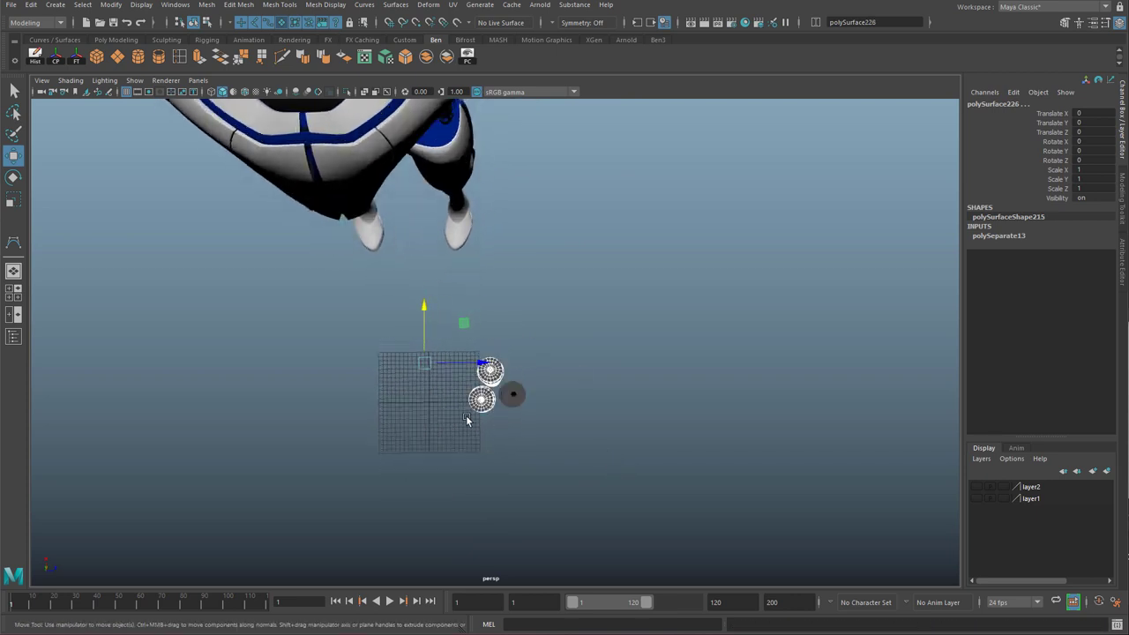
key(Delete)
Center the pivots of all pieces of the remaining tentacle.
drag(491, 372, 528, 424)
click(57, 64)
Examine the finger segments and hinge joints of the claw at the tentacle's lower end.
alt+drag(440, 441, 448, 327)
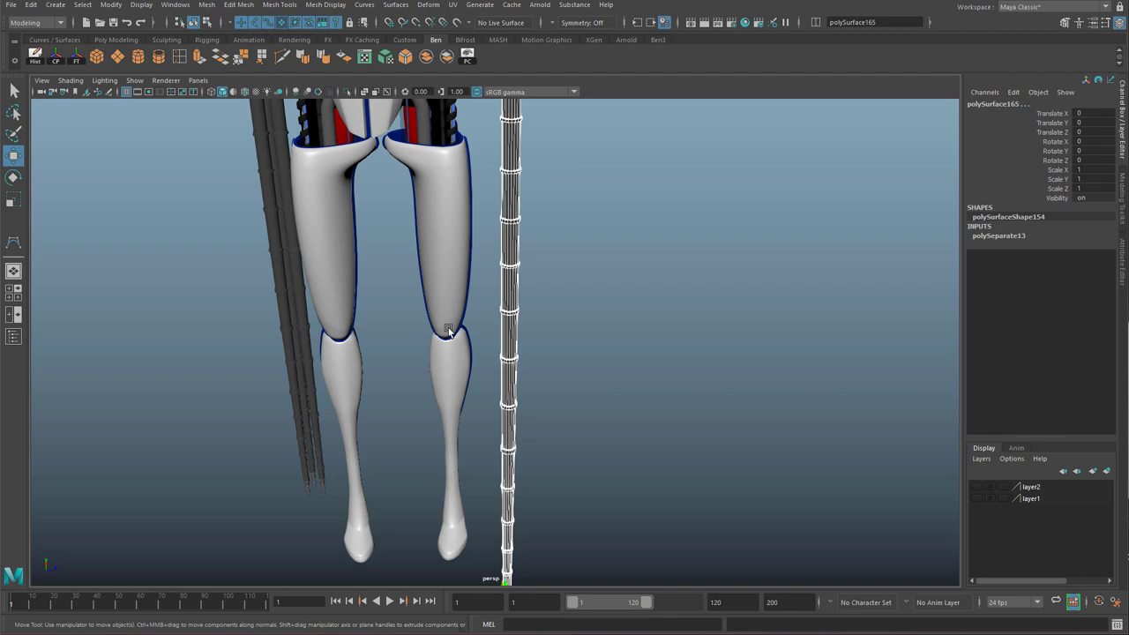
alt+middle_drag(448, 328, 466, 212)
alt+right_drag(494, 291, 556, 337)
alt+drag(556, 337, 608, 203)
alt+drag(619, 349, 582, 404)
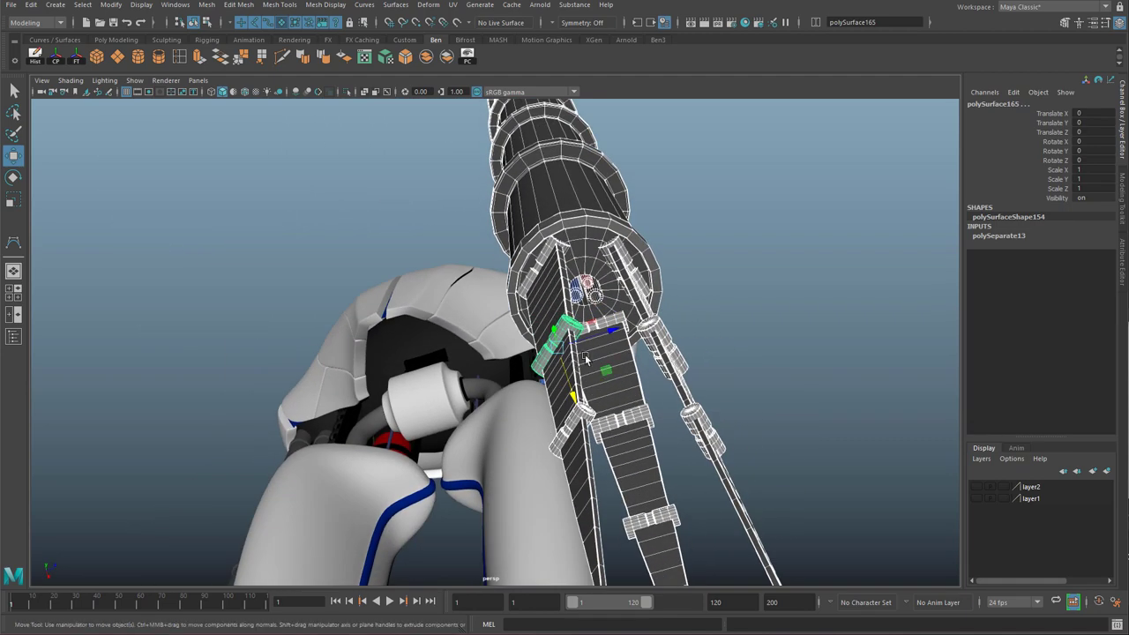
alt+right_drag(609, 401, 566, 375)
alt+drag(574, 353, 596, 421)
alt+right_drag(679, 397, 607, 362)
alt+drag(607, 362, 474, 379)
Delete all construction history in the scene and freeze the transformations of the tentacle's pieces.
click(31, 6)
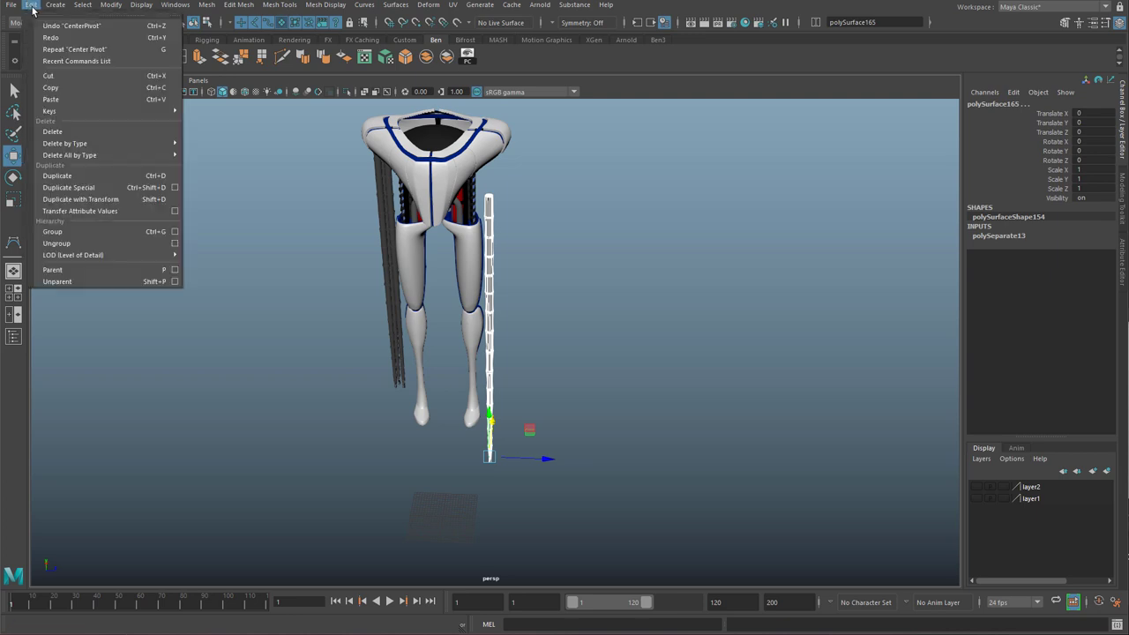
mouse_move(79, 155)
click(211, 164)
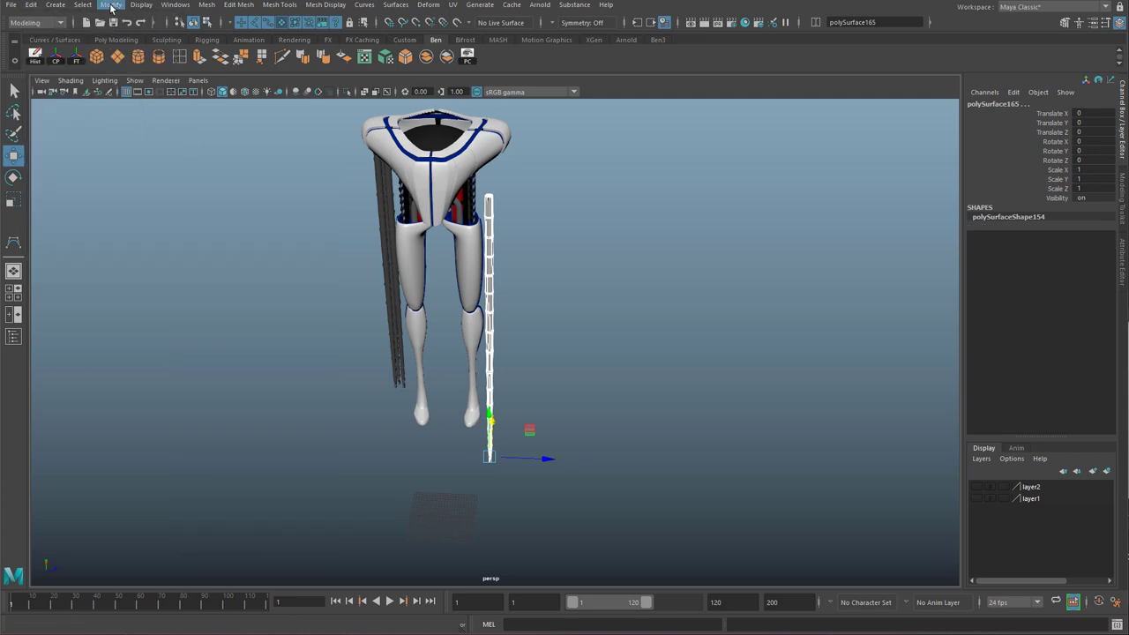
click(111, 5)
click(111, 5)
click(112, 8)
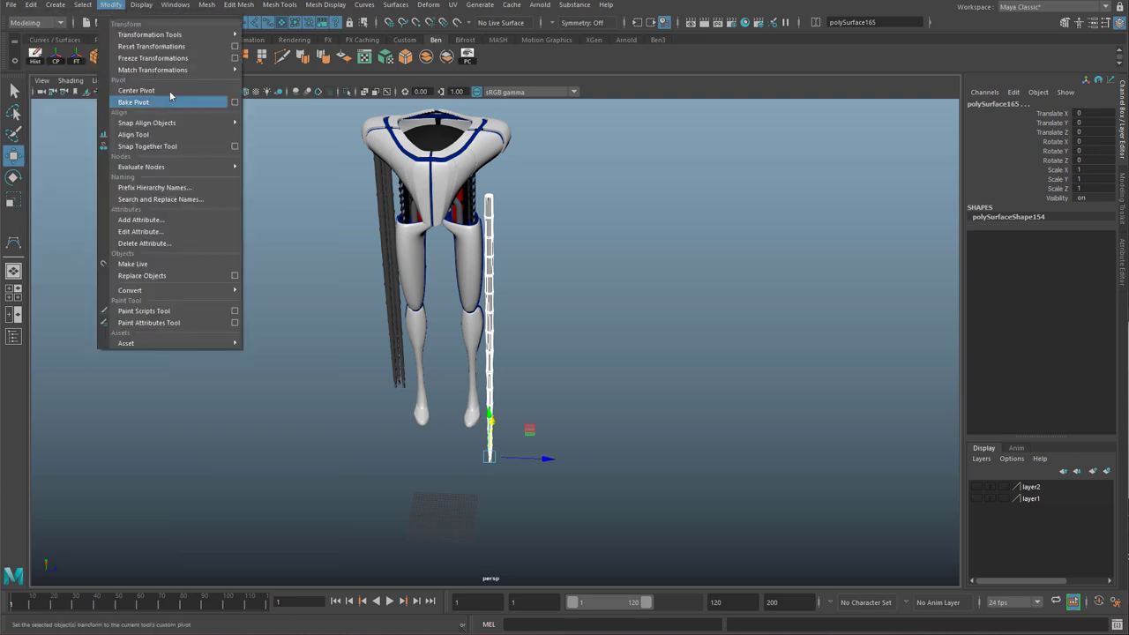
click(169, 60)
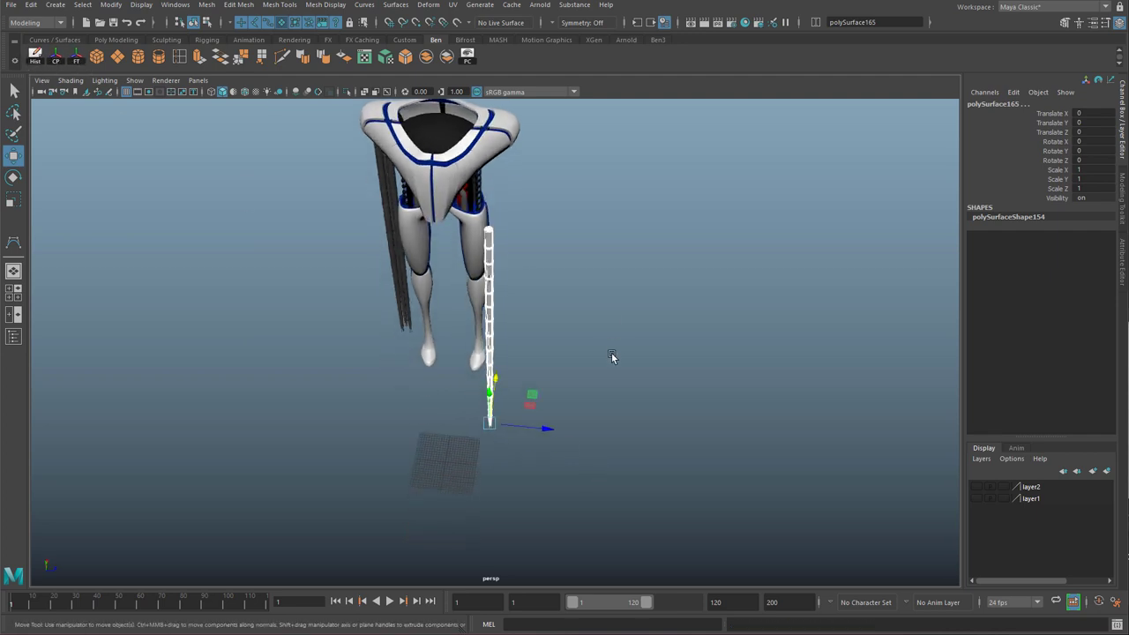
Move the tentacle to -5.972 on X and -12.073 on Z, then clear the selection.
alt+drag(611, 353, 481, 409)
alt+drag(481, 408, 454, 433)
drag(458, 309, 454, 327)
alt+drag(454, 327, 484, 310)
drag(503, 404, 525, 406)
alt+middle_drag(610, 380, 708, 324)
scroll(708, 324, up, 5)
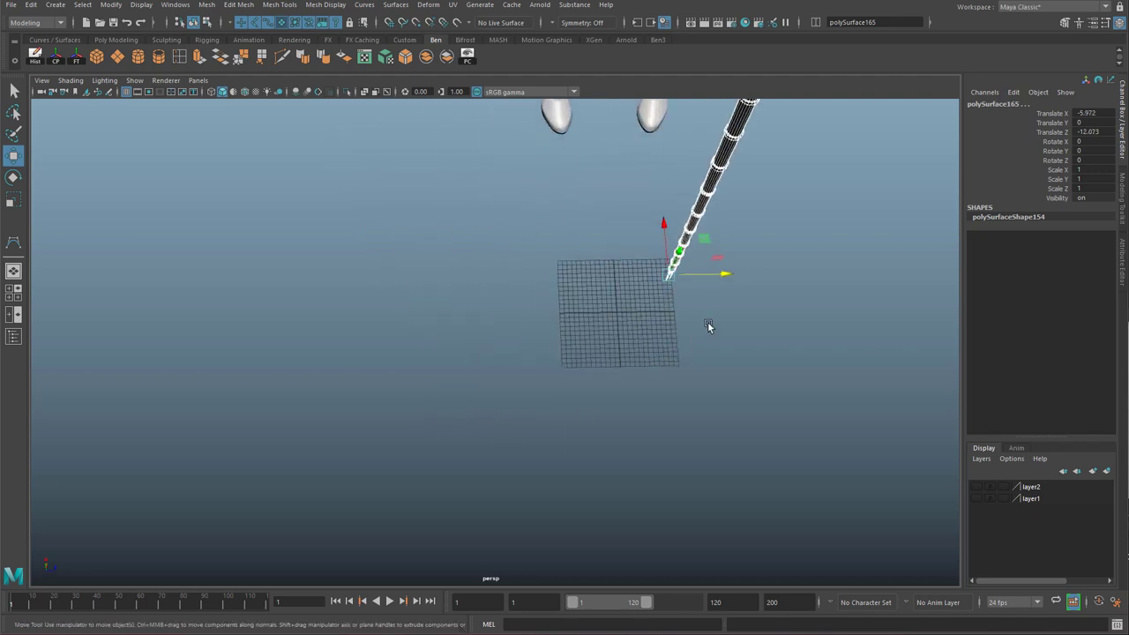
click(707, 324)
Select the middle segment of the left finger on the isolated tentacle's claw.
alt+drag(707, 324, 564, 352)
alt+middle_drag(565, 353, 578, 325)
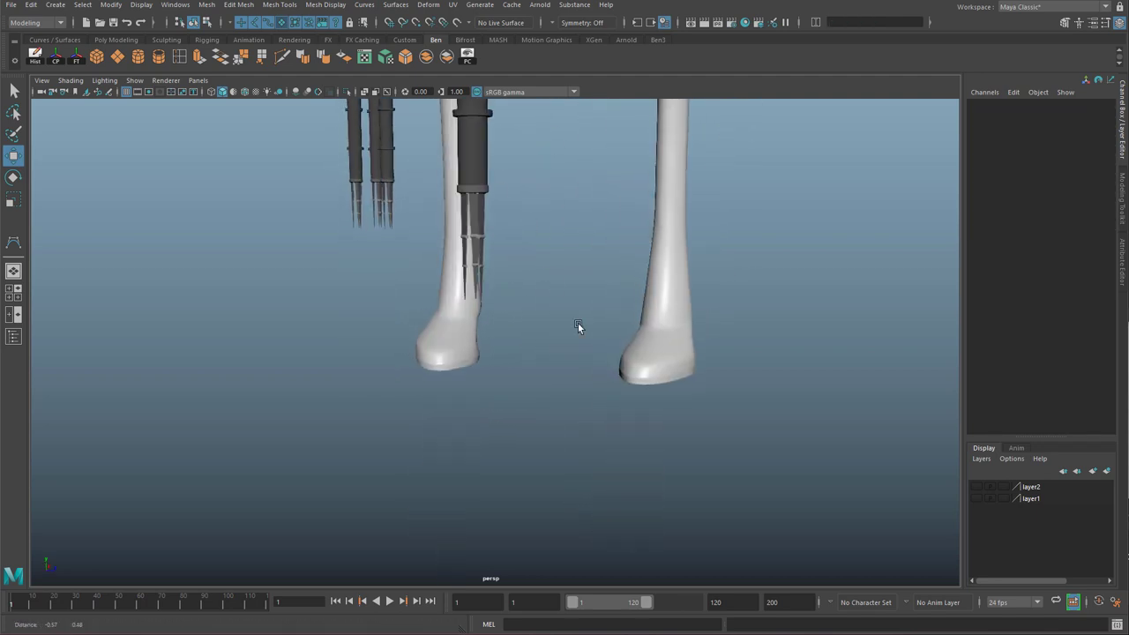
alt+drag(578, 325, 548, 305)
scroll(548, 305, up, 3)
alt+middle_drag(696, 291, 547, 278)
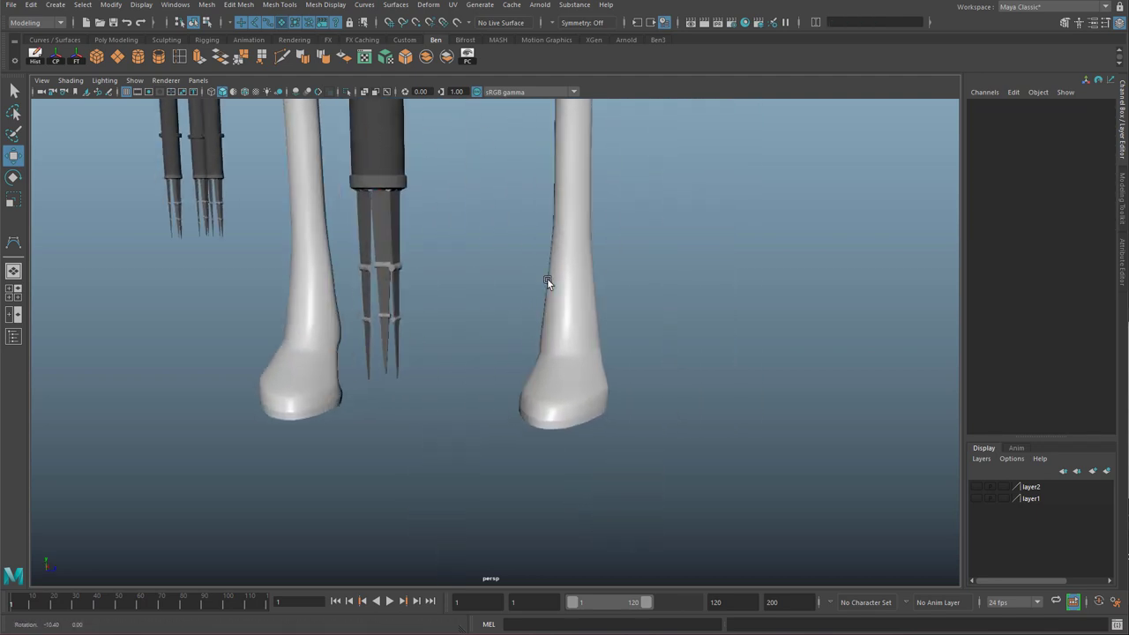
alt+drag(547, 278, 592, 372)
scroll(592, 373, up, 1)
click(411, 230)
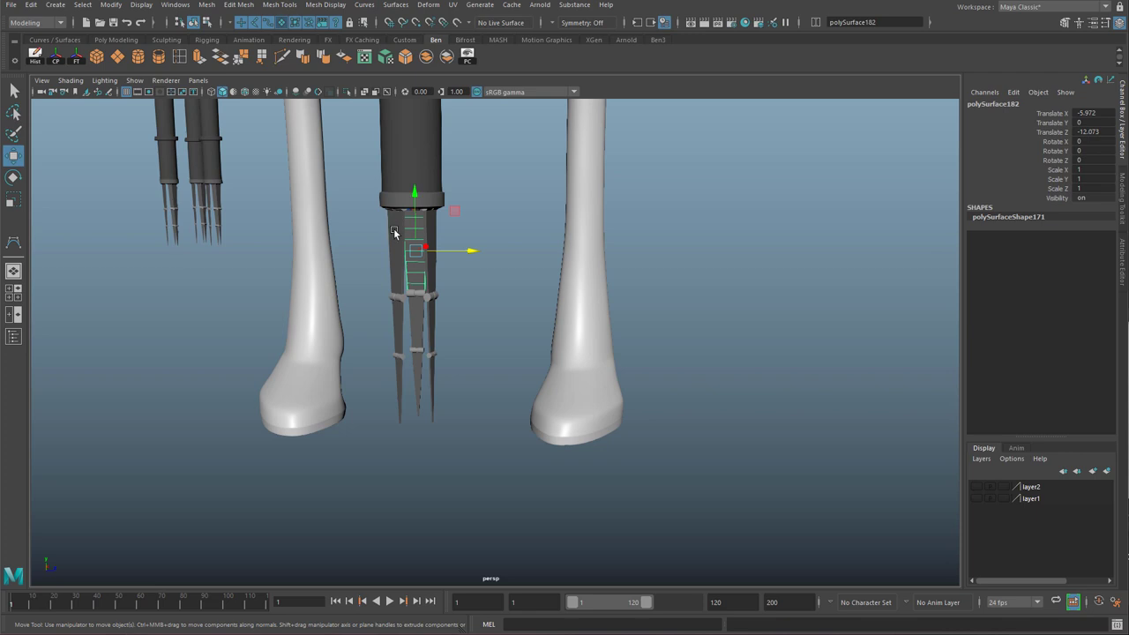
click(399, 323)
Switch to the Animation menu set with the claw finger segment framed up close.
alt+drag(398, 323, 441, 283)
scroll(441, 282, up, 4)
alt+middle_drag(441, 282, 584, 306)
alt+drag(584, 306, 554, 345)
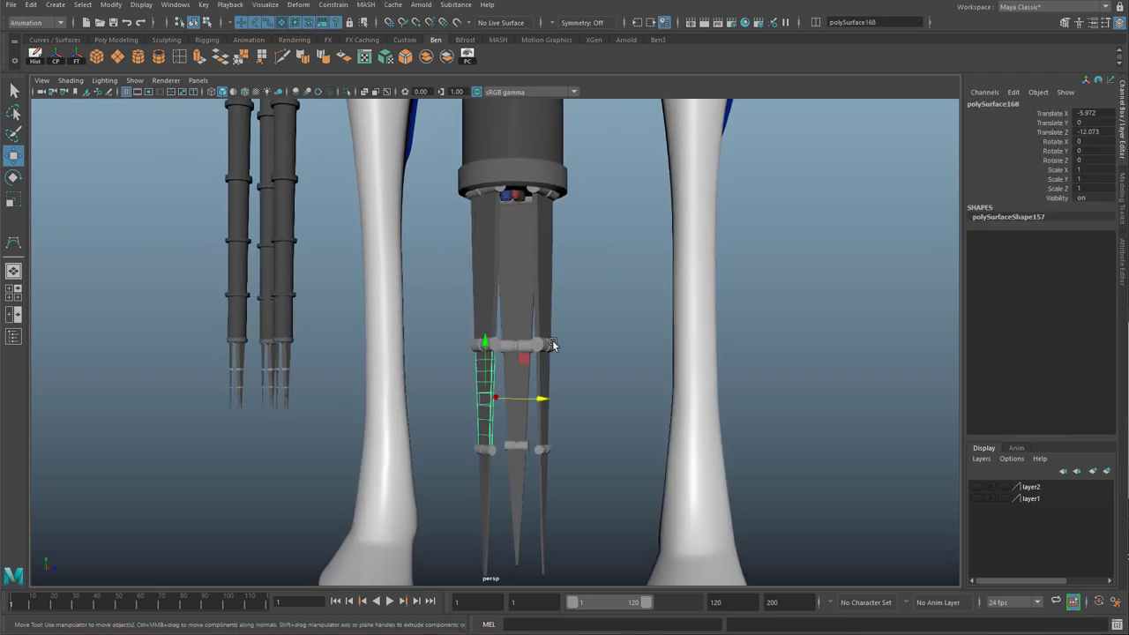
key(F4)
alt+middle_drag(557, 353, 548, 257)
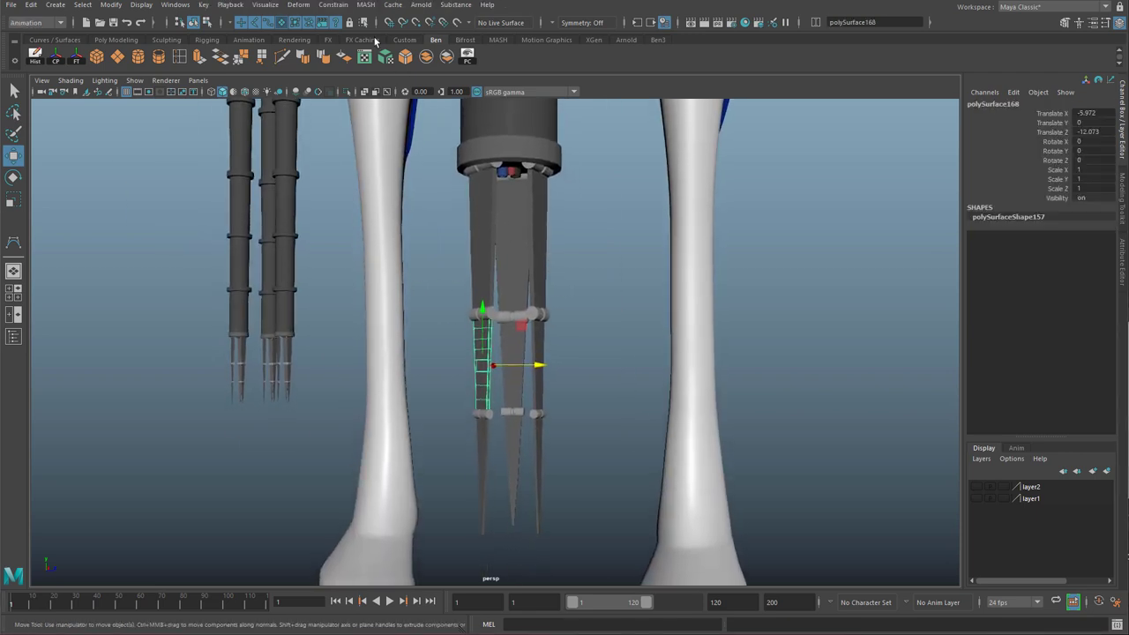
click(332, 5)
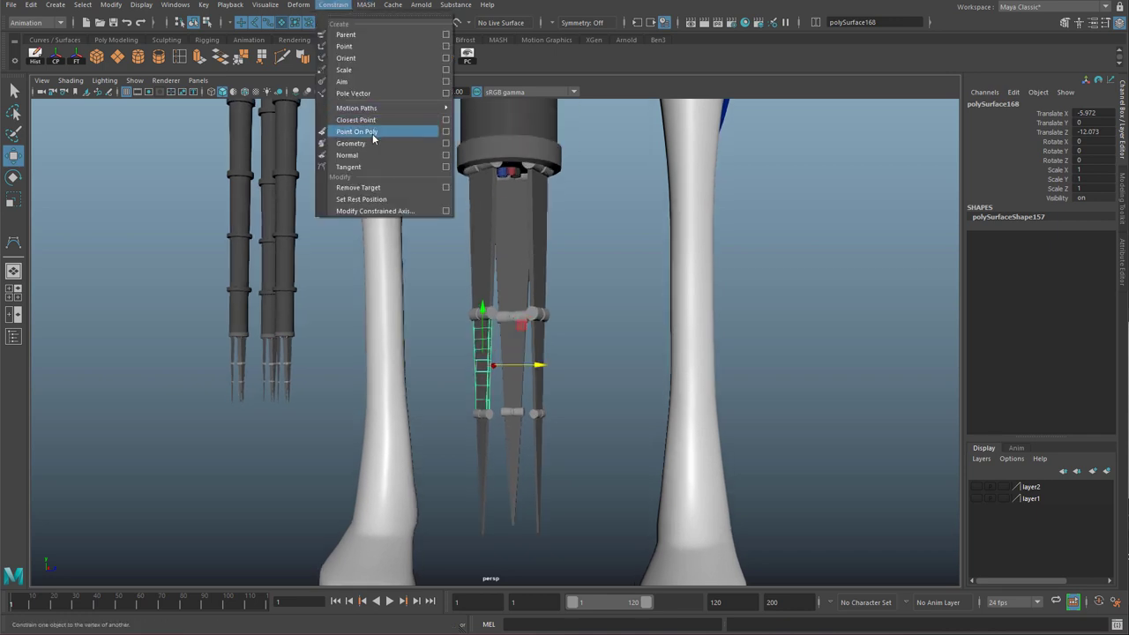
click(456, 4)
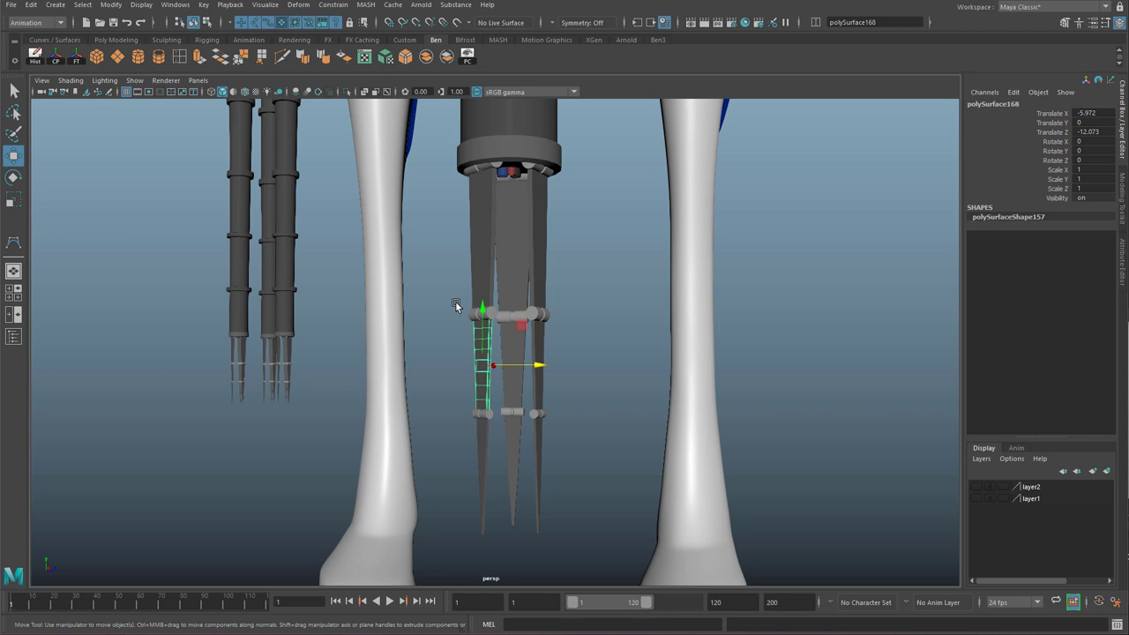
alt+drag(455, 304, 511, 295)
scroll(517, 212, down, 6)
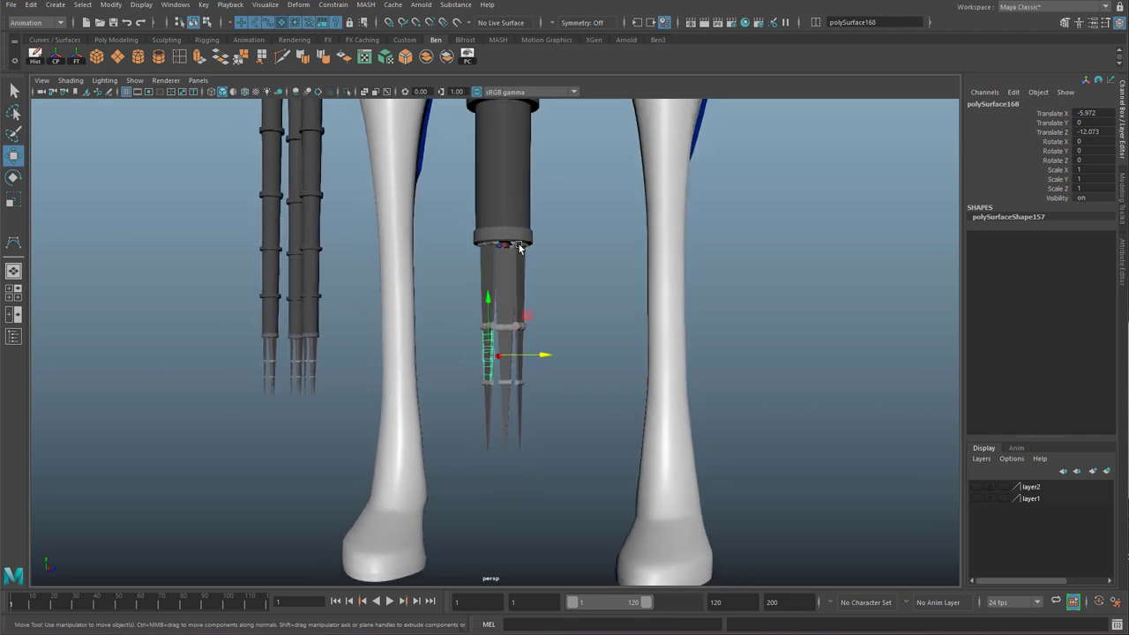
Combine all the tentacle's selected pieces into a single mesh and center its pivot.
scroll(519, 264, up, 1)
scroll(529, 247, down, 5)
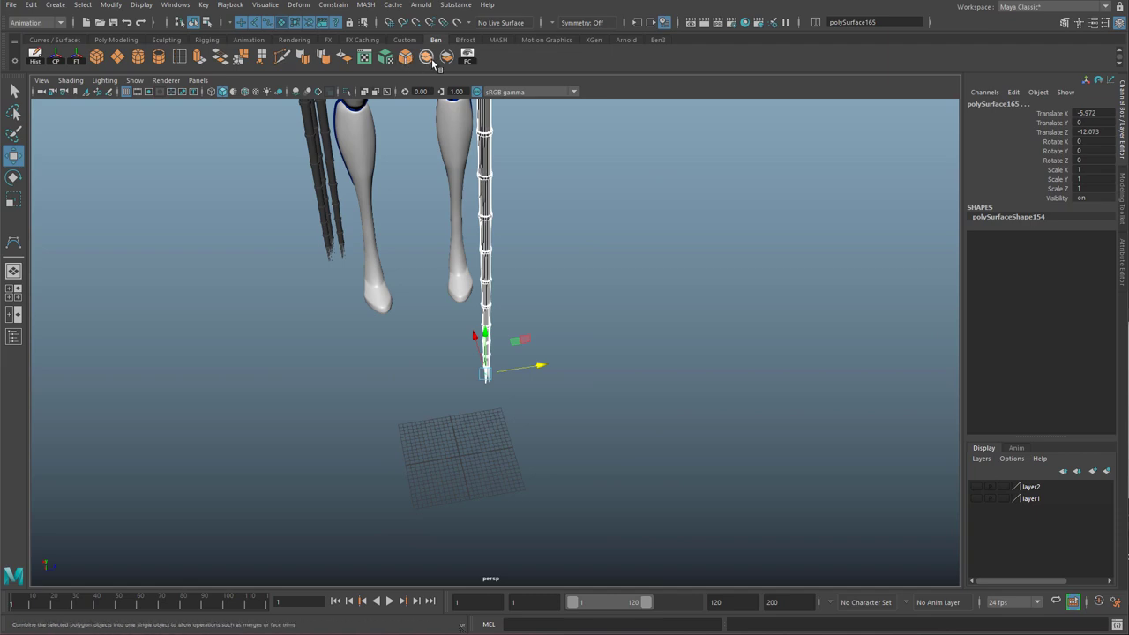
click(427, 59)
scroll(522, 396, up, 3)
click(57, 58)
Move the combined tentacle in the top view and snap its center to the grid origin, at 4.137 on X and -5.409 on Z.
scroll(599, 309, down, 3)
alt+drag(600, 309, 524, 328)
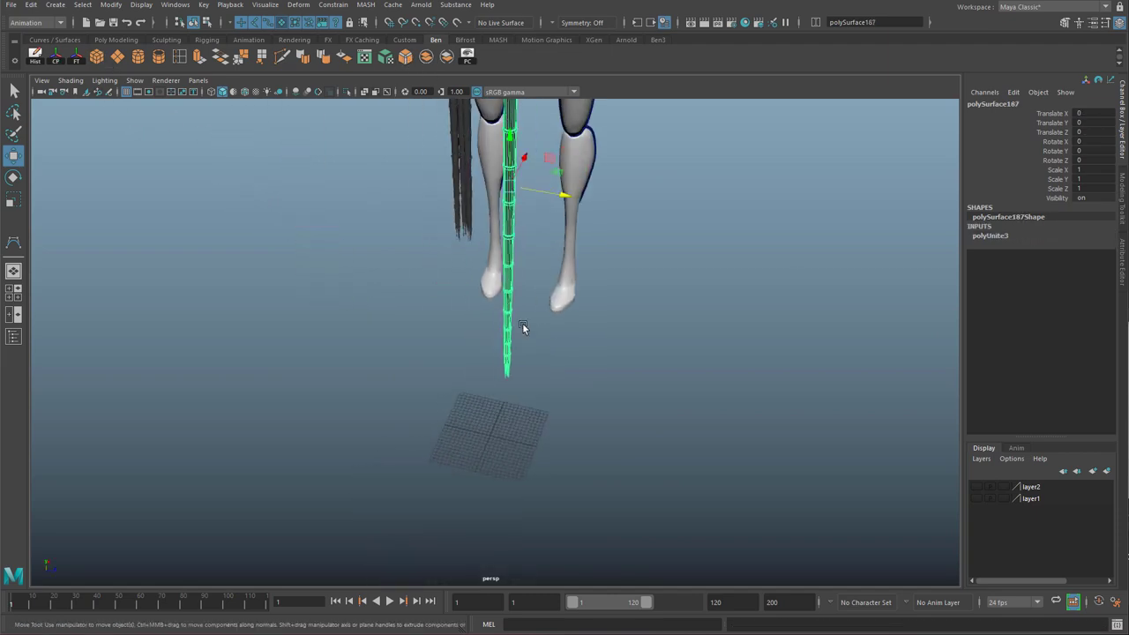
alt+drag(515, 285, 537, 280)
key(space)
key(space)
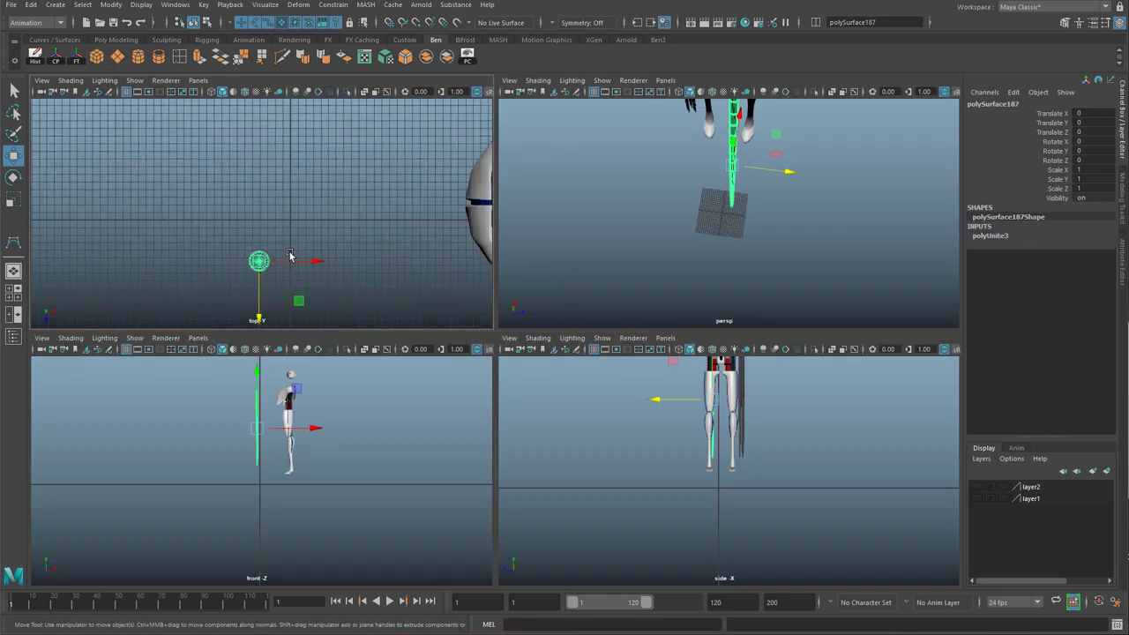
scroll(449, 334, down, 3)
scroll(494, 340, up, 3)
key(space)
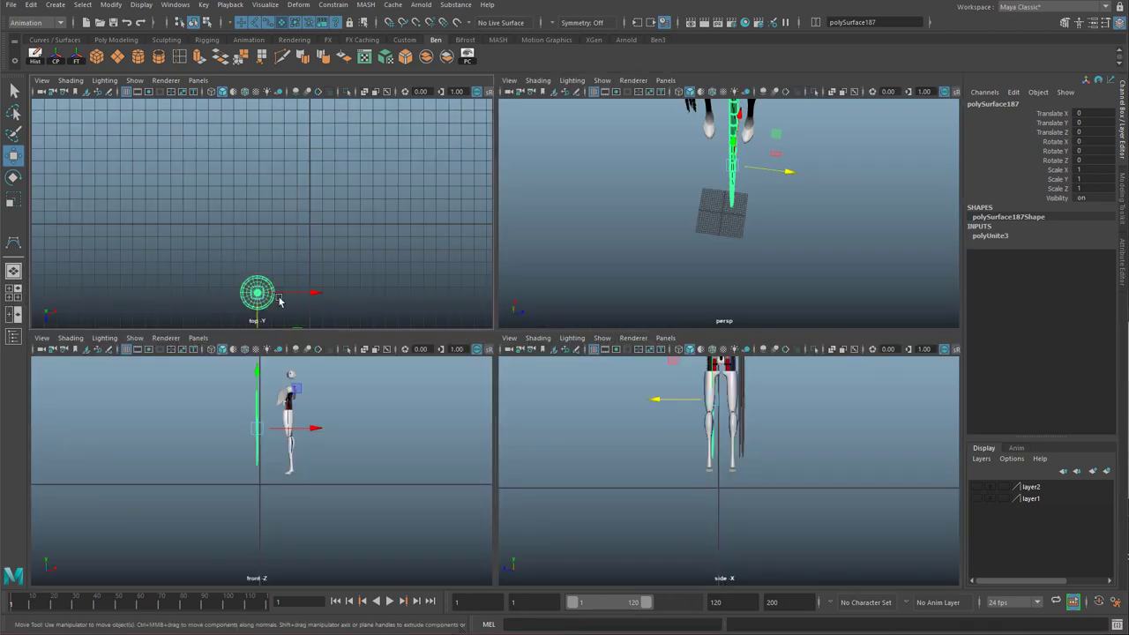
key(space)
scroll(494, 388, down, 3)
alt+middle_drag(555, 478, 484, 426)
scroll(468, 441, up, 2)
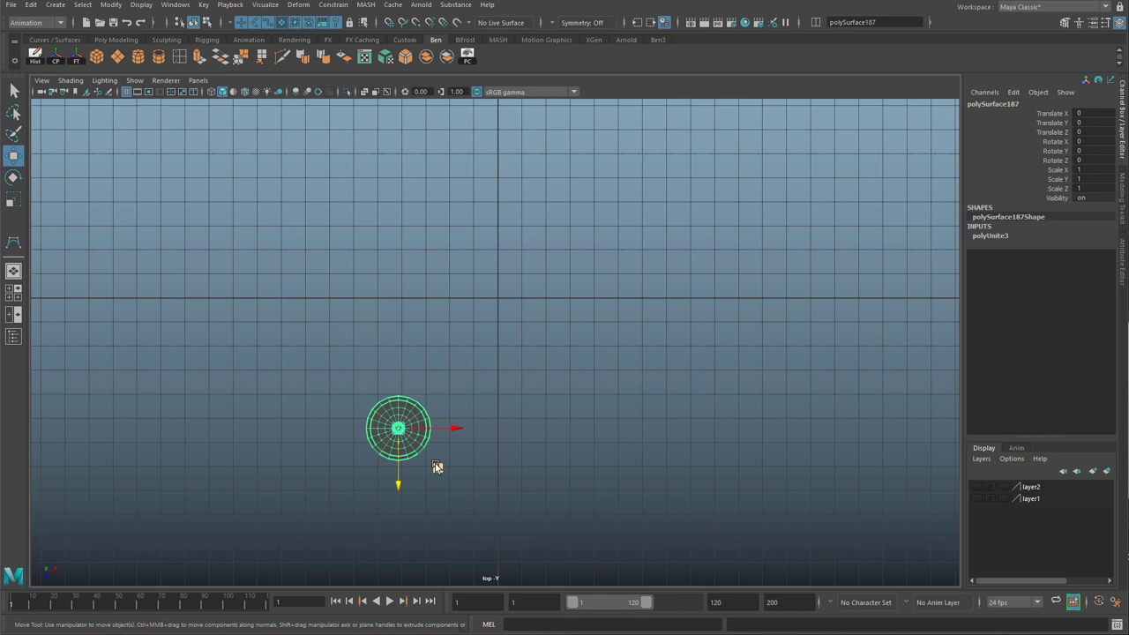
drag(422, 474, 572, 317)
scroll(585, 323, up, 2)
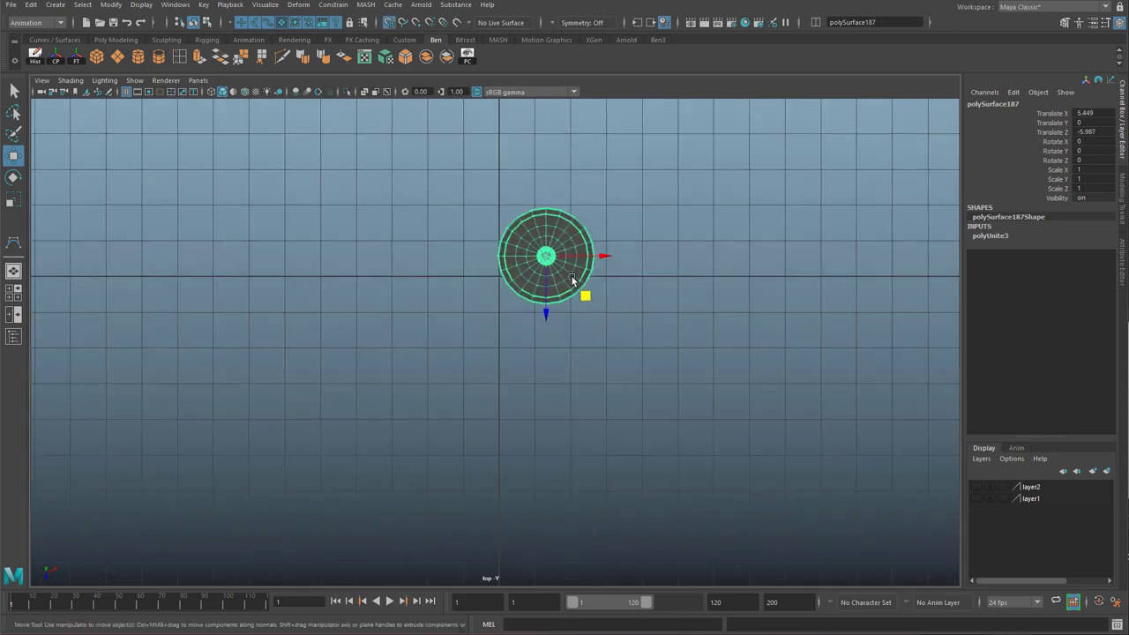
drag(547, 257, 479, 289)
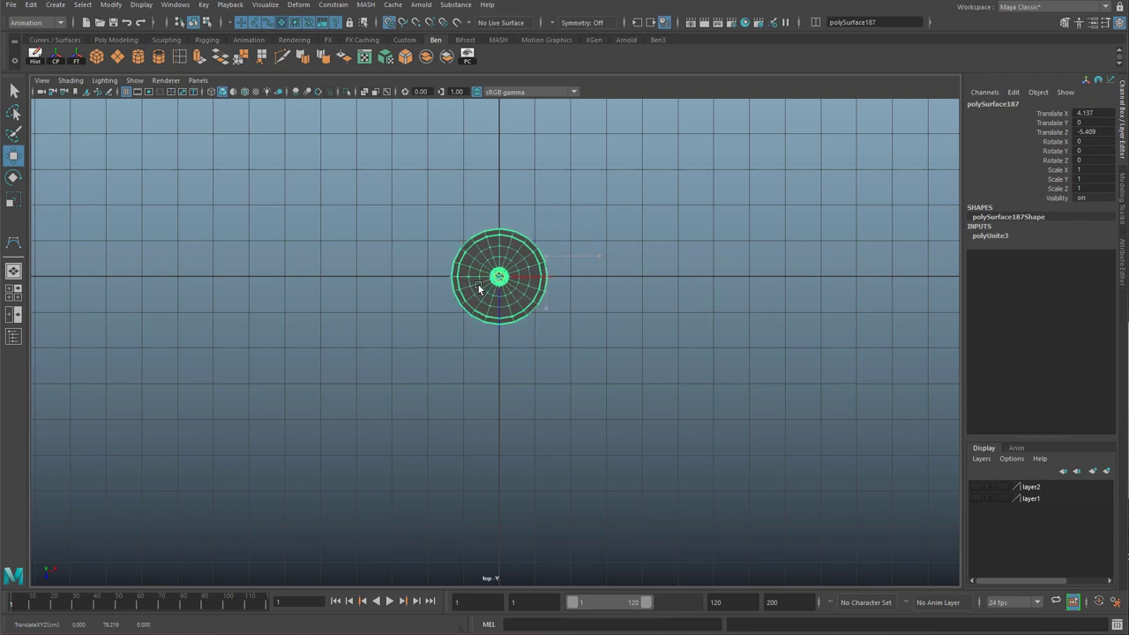
Examine the tentacle's alignment with the grid center from above and in perspective, keeping the tentacle selected.
scroll(500, 291, up, 8)
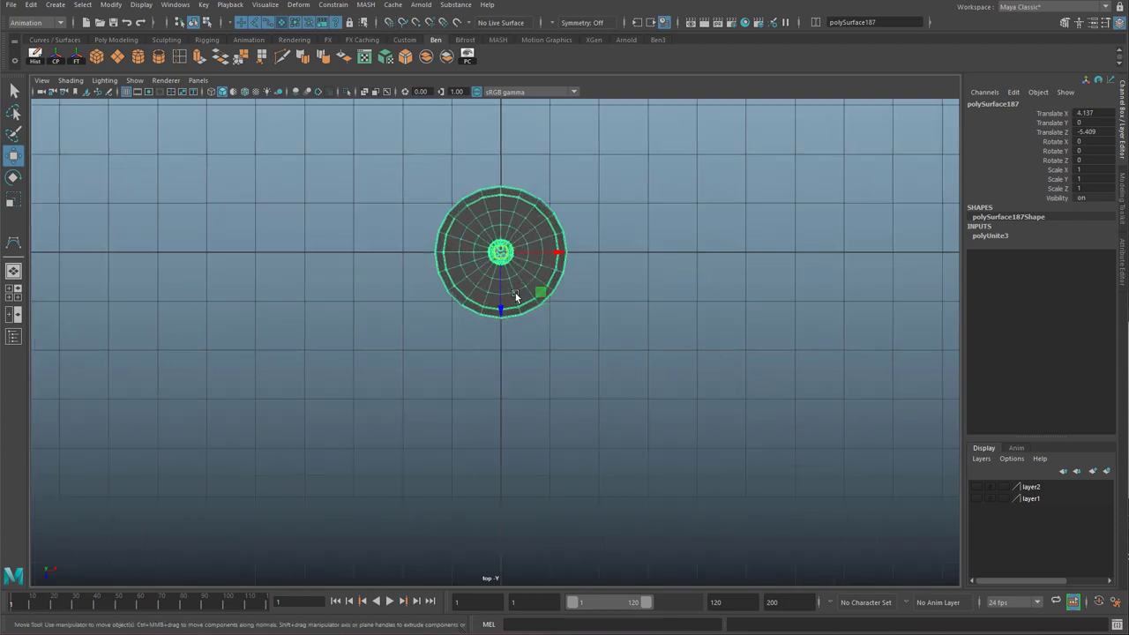
scroll(475, 340, down, 10)
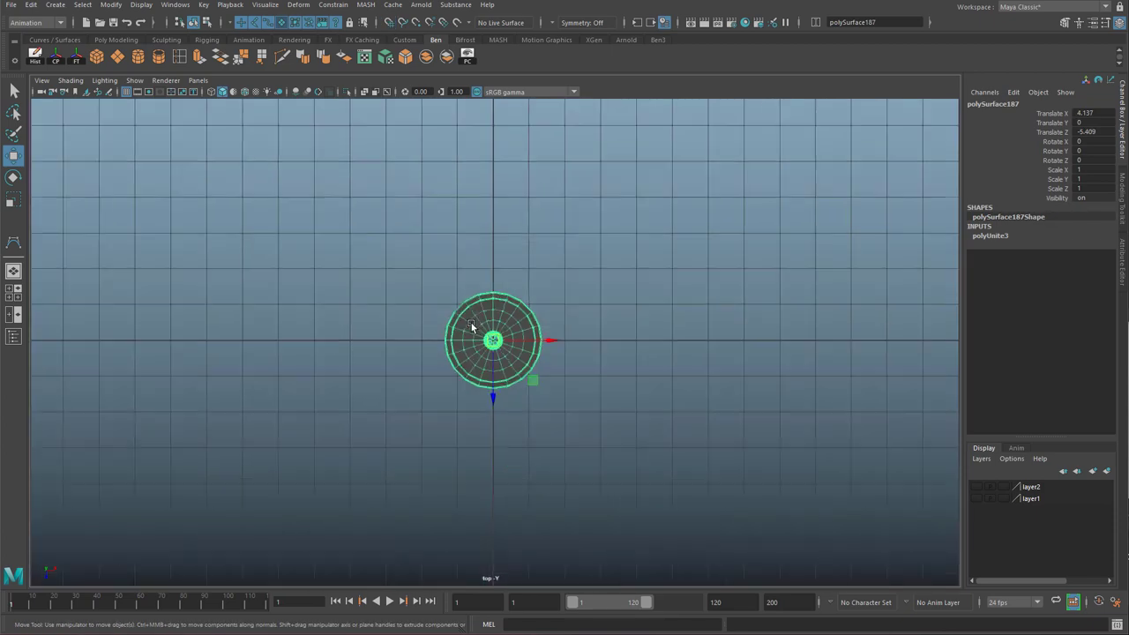
scroll(532, 198, up, 6)
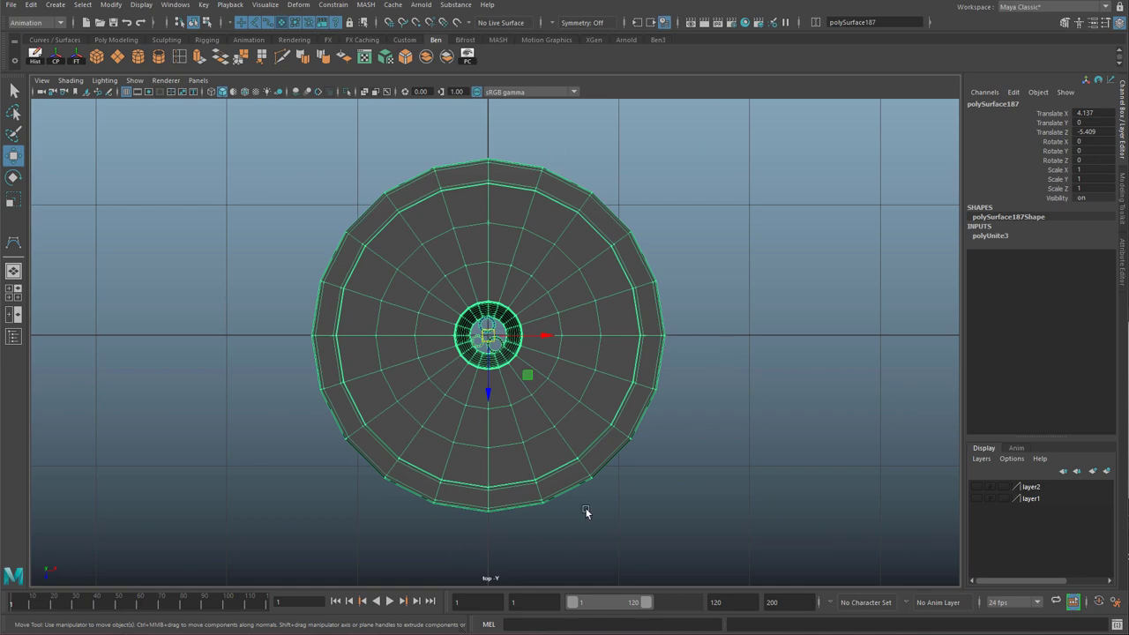
scroll(585, 512, up, 2)
scroll(585, 513, down, 5)
key(space)
key(space)
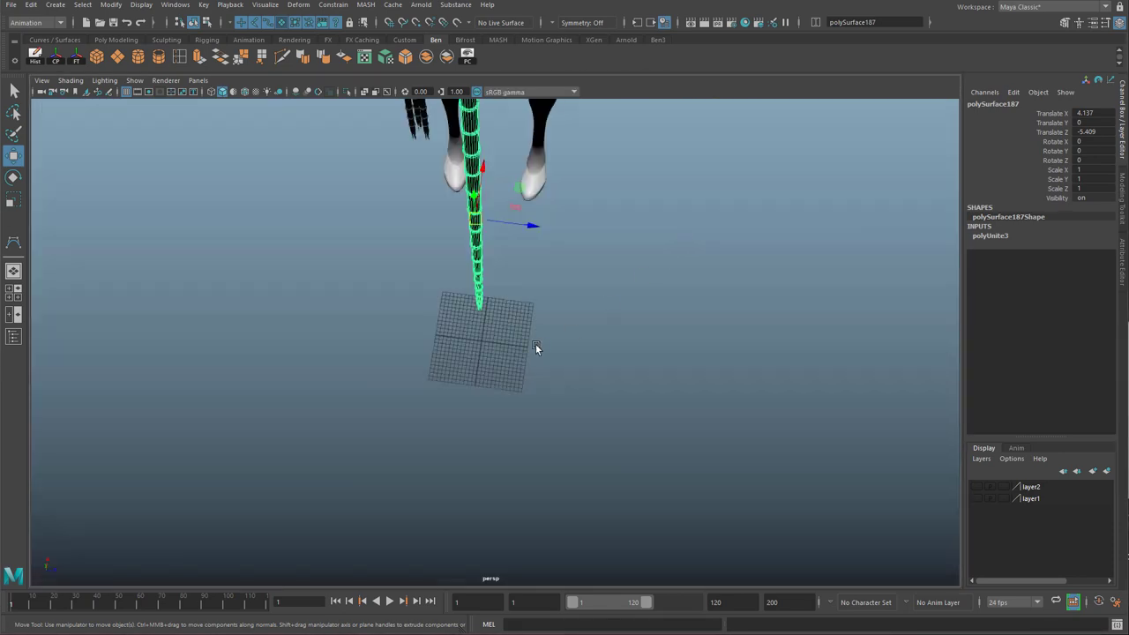
alt+drag(536, 343, 513, 252)
scroll(514, 252, down, 3)
alt+middle_drag(514, 253, 499, 331)
alt+drag(499, 332, 511, 274)
scroll(521, 368, down, 4)
alt+drag(521, 368, 454, 307)
scroll(453, 307, down, 3)
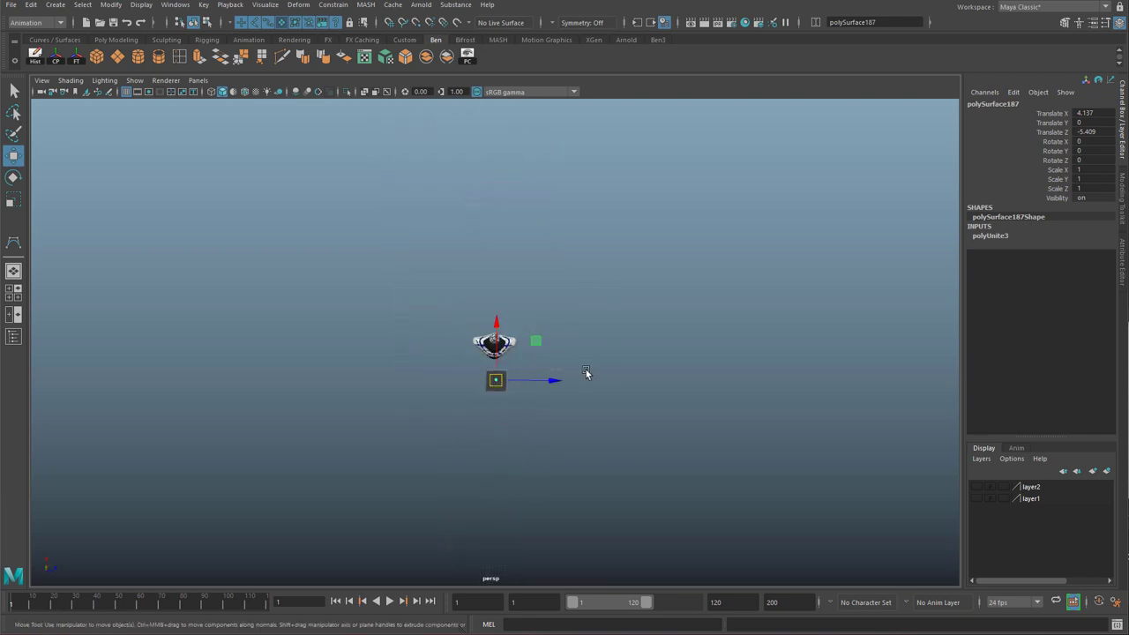
drag(538, 363, 457, 310)
drag(554, 344, 653, 343)
alt+drag(487, 415, 522, 272)
scroll(538, 264, up, 4)
click(553, 260)
alt+middle_drag(553, 259, 530, 441)
drag(464, 462, 502, 477)
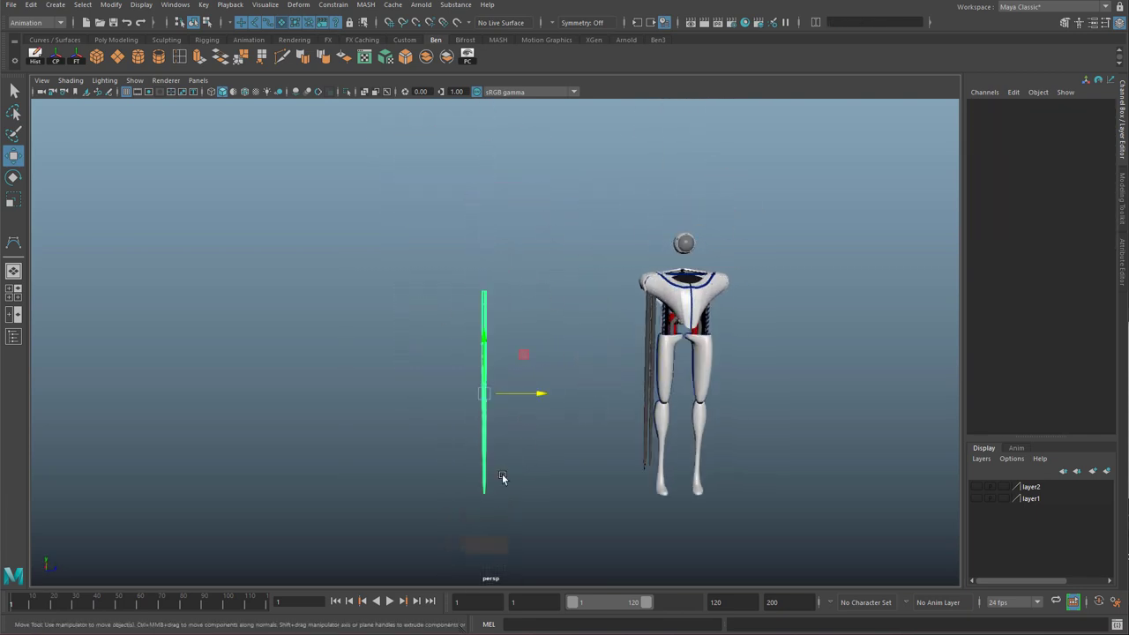
Lower the tentacle in the side view to -78.219 on Y, snapping its pivot to the horizontal grid axis.
key(space)
scroll(628, 459, down, 2)
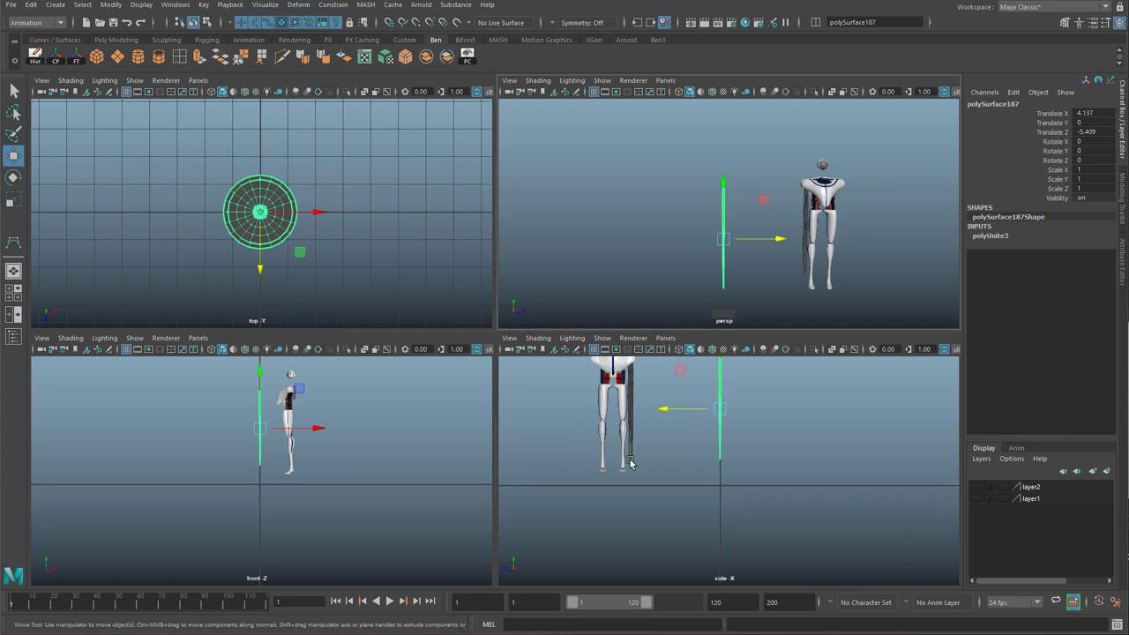
alt+middle_drag(630, 459, 688, 533)
scroll(334, 454, up, 2)
scroll(348, 459, down, 1)
key(space)
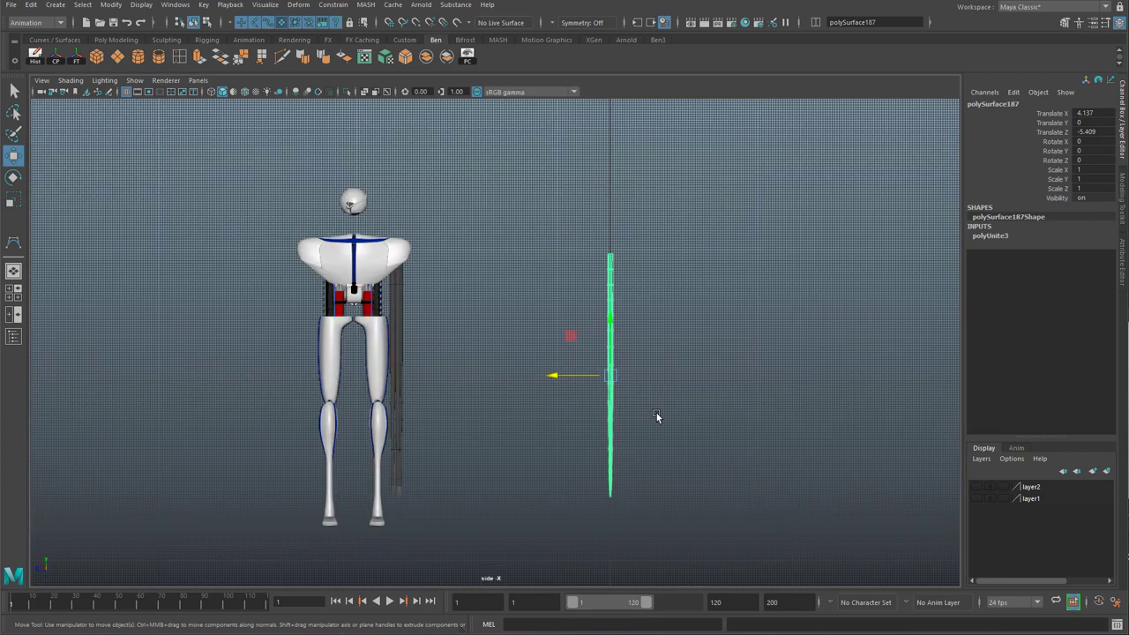
scroll(656, 413, up, 4)
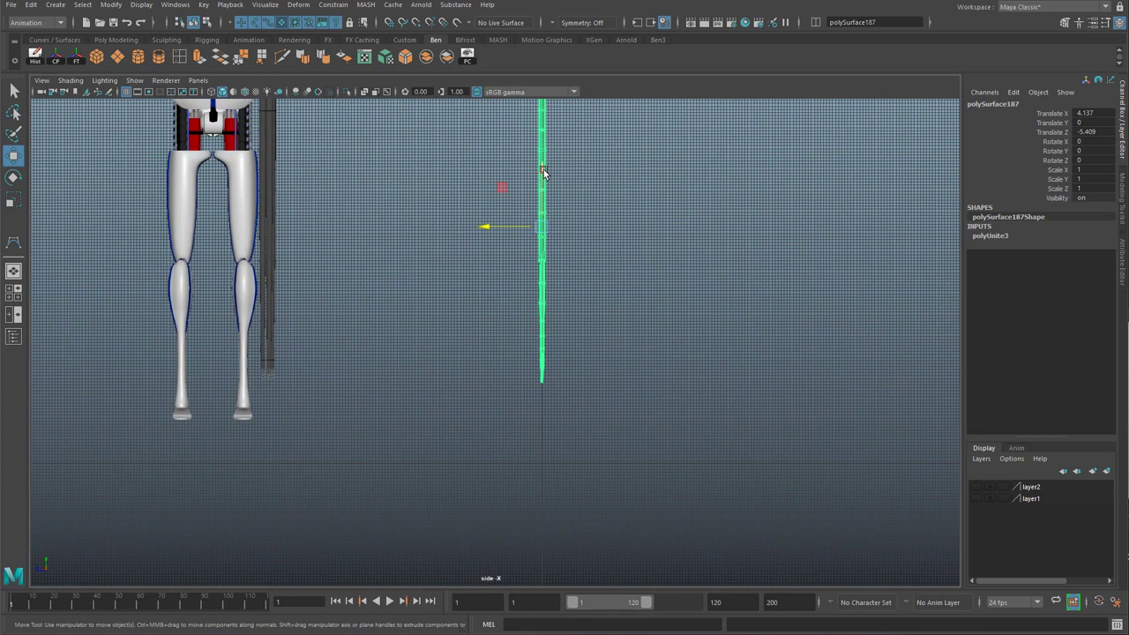
drag(544, 172, 569, 388)
alt+middle_drag(570, 388, 557, 245)
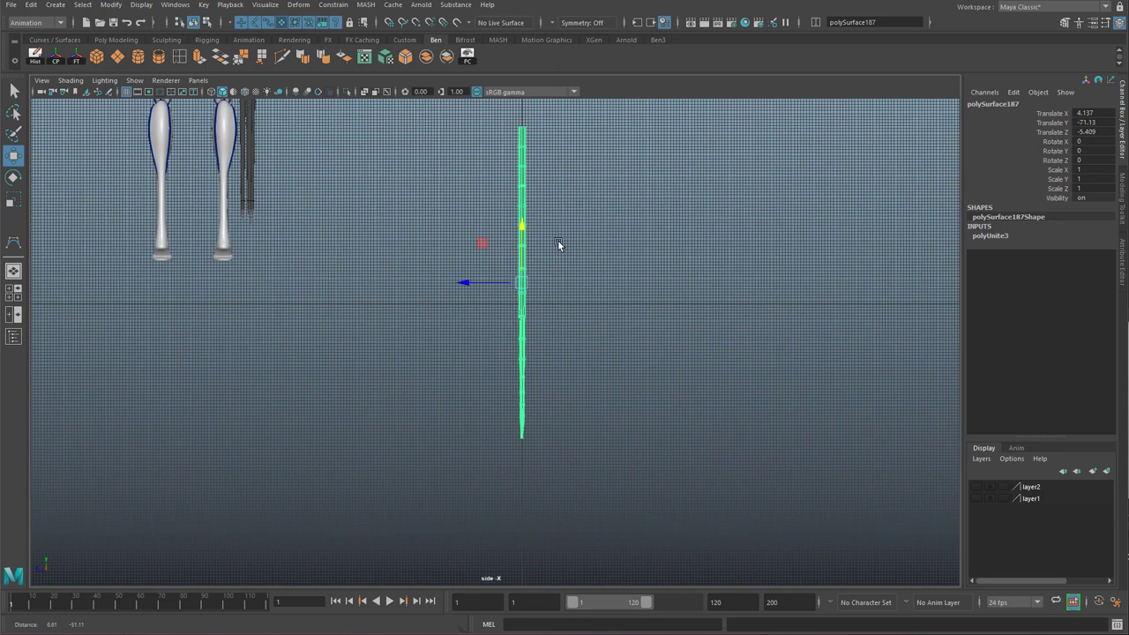
drag(524, 216, 526, 77)
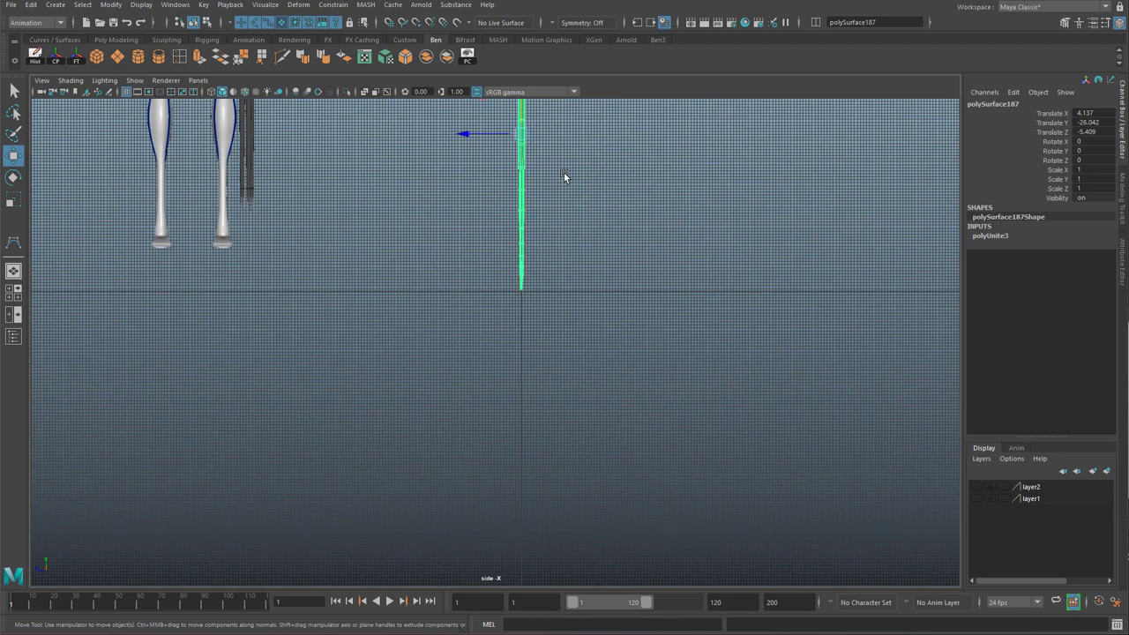
key(x)
drag(521, 114, 546, 269)
scroll(549, 297, up, 10)
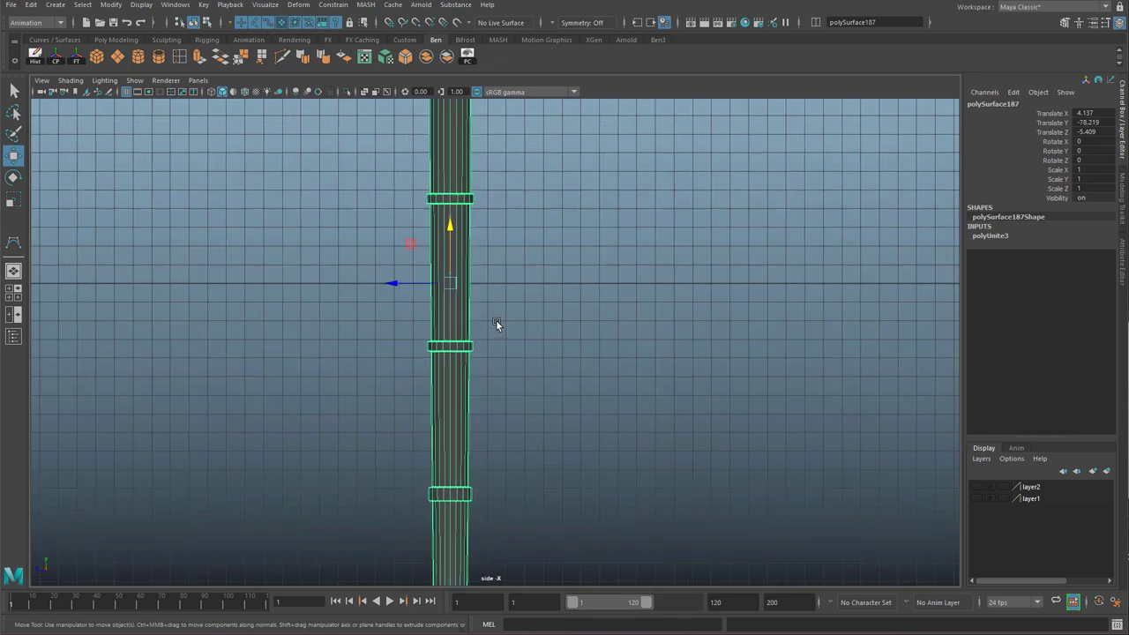
scroll(460, 256, up, 5)
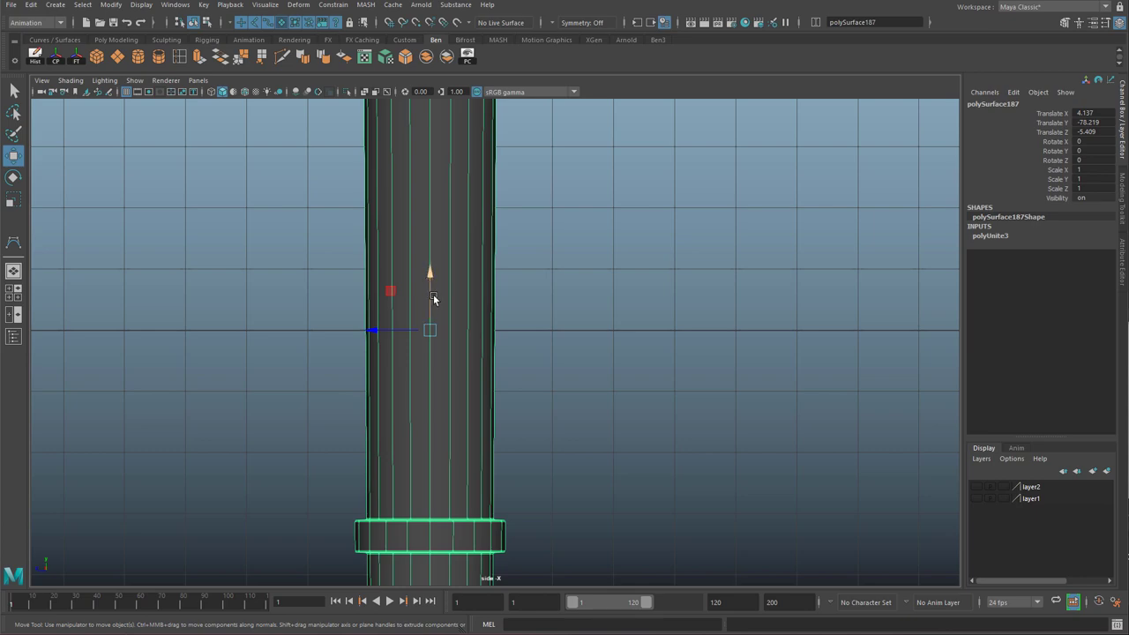
Delete all construction history and freeze the combined tentacle's transformations.
scroll(459, 309, down, 6)
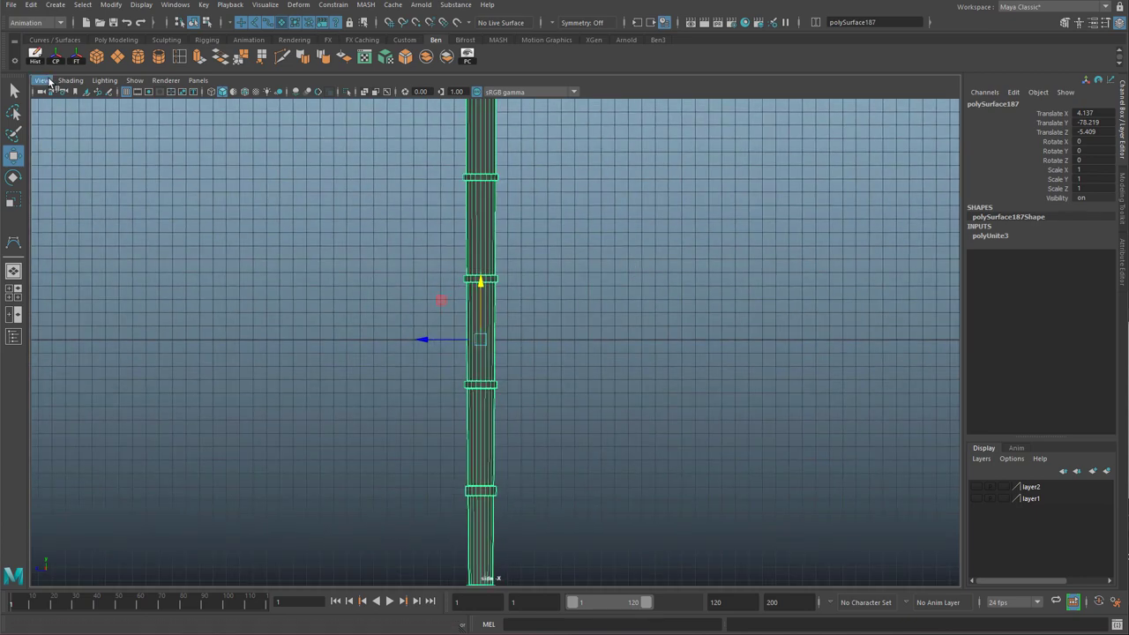
scroll(496, 284, down, 2)
scroll(497, 284, up, 3)
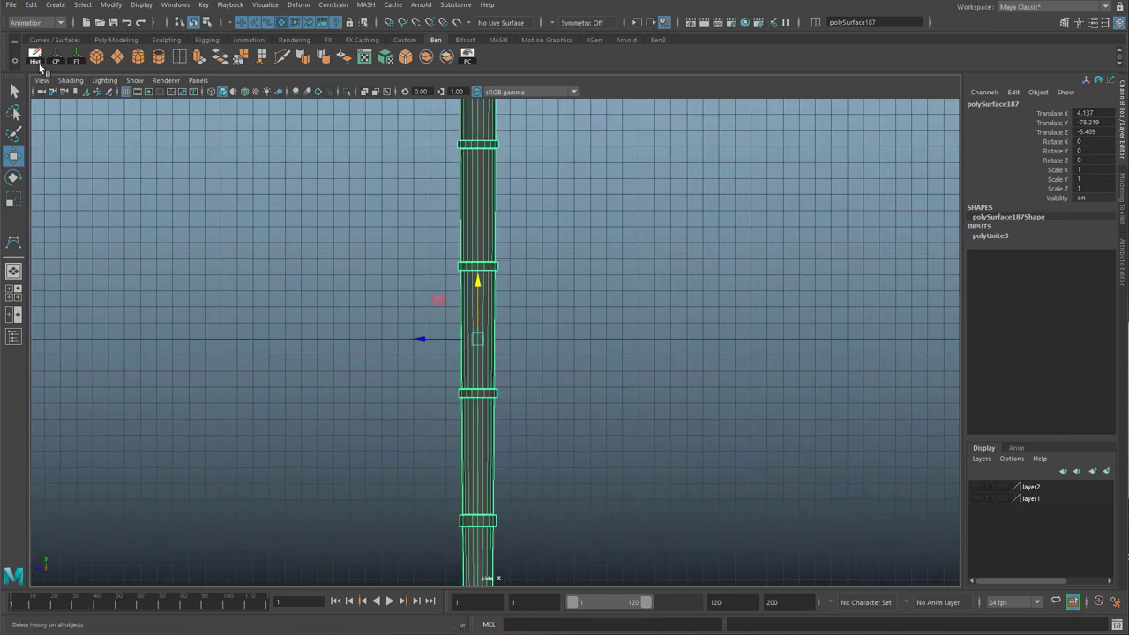
click(37, 60)
click(77, 60)
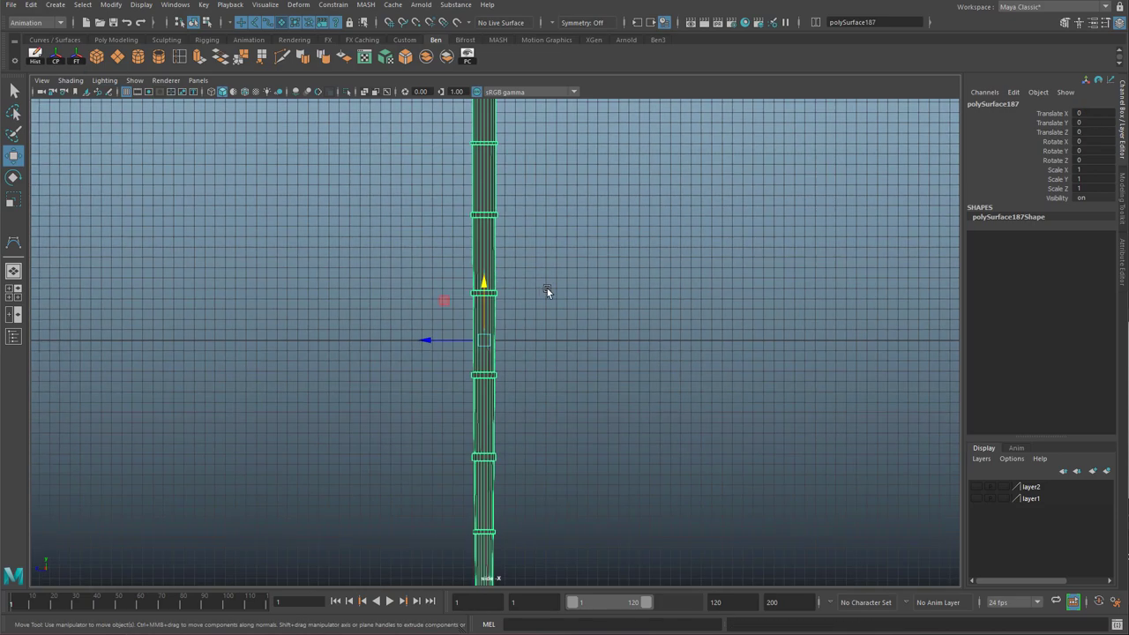
scroll(529, 379, down, 5)
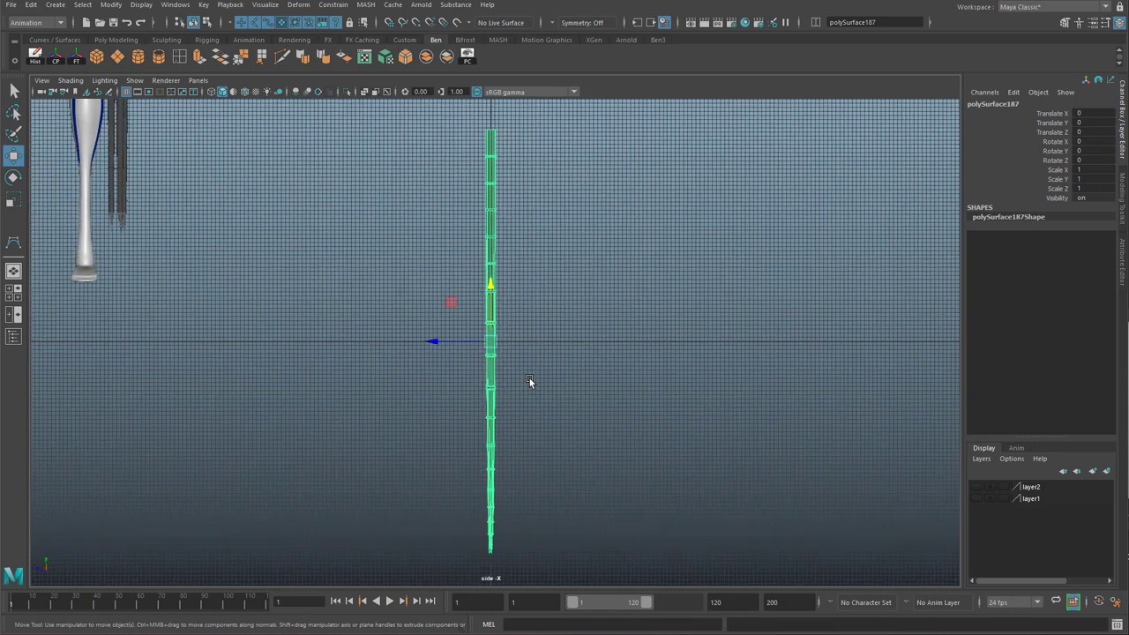
Start a CV curve in the side view, snapping its first control vertex to the grid just above and beside the tentacle's upper end.
click(58, 9)
mouse_move(114, 97)
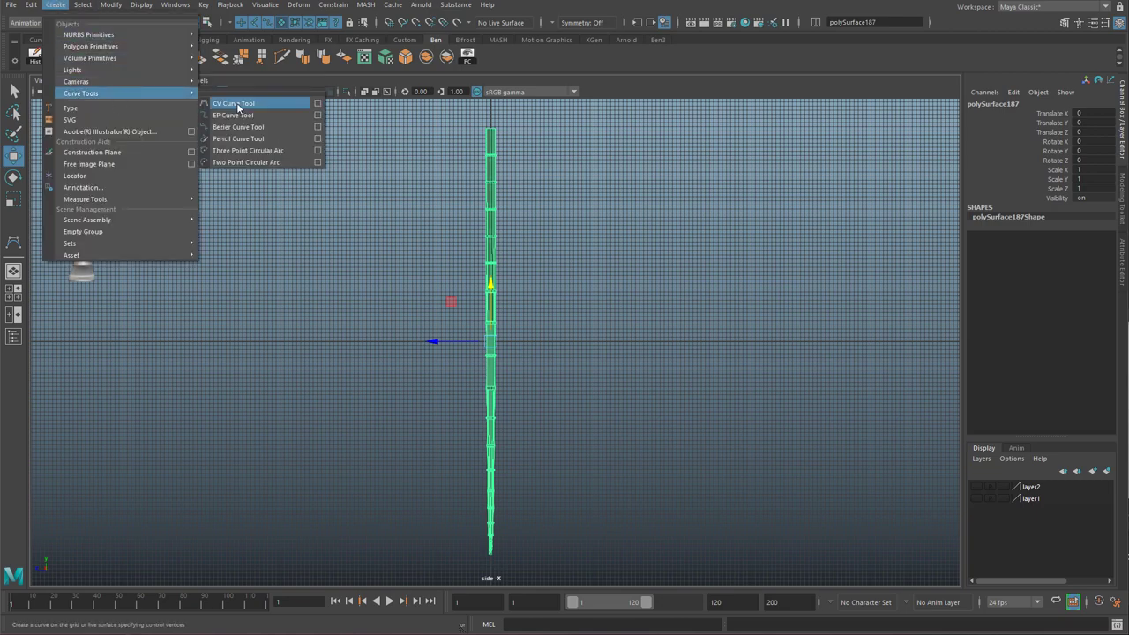
click(240, 105)
scroll(557, 353, up, 3)
scroll(551, 379, down, 3)
alt+middle_drag(493, 494, 464, 583)
scroll(537, 204, up, 5)
alt+middle_drag(461, 189, 471, 312)
scroll(480, 253, up, 4)
scroll(471, 312, up, 3)
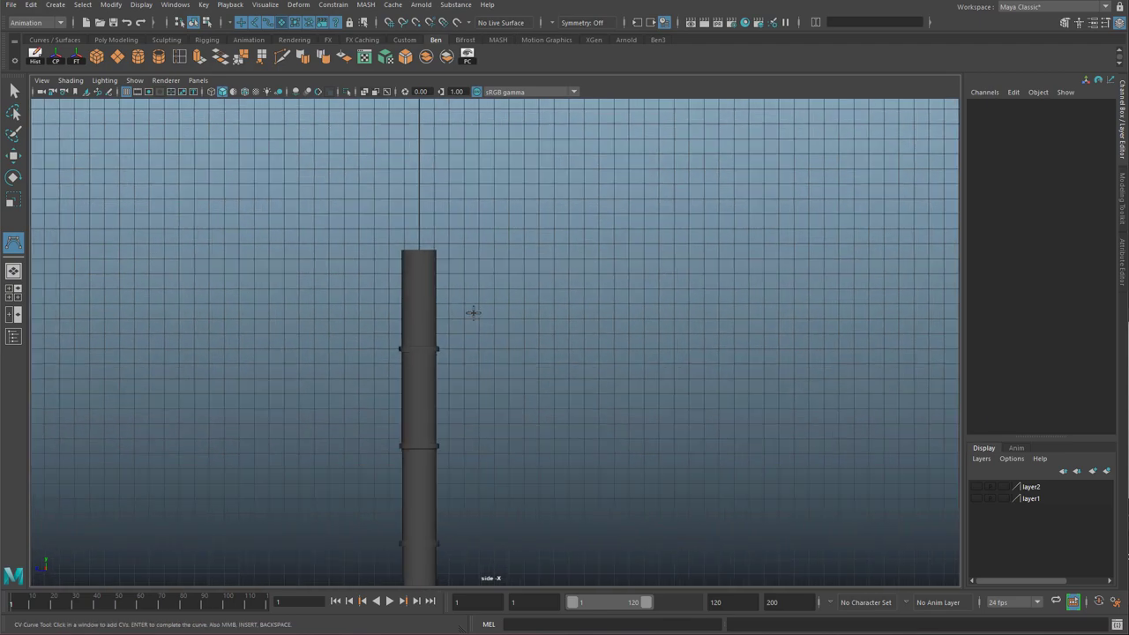
scroll(435, 243, up, 4)
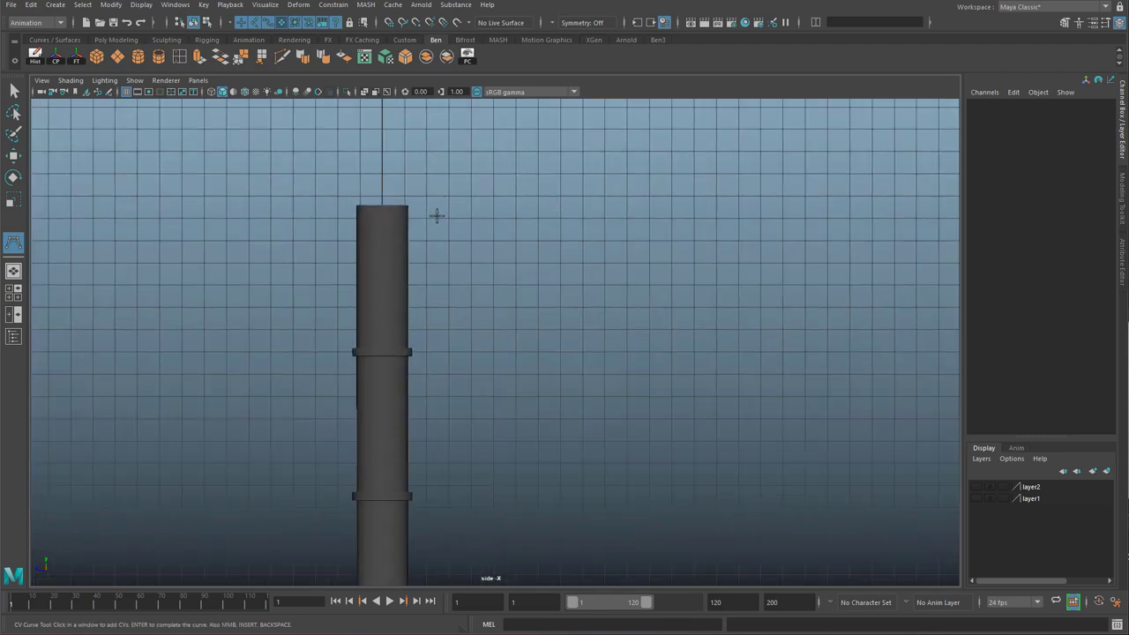
alt+right_drag(440, 212, 434, 209)
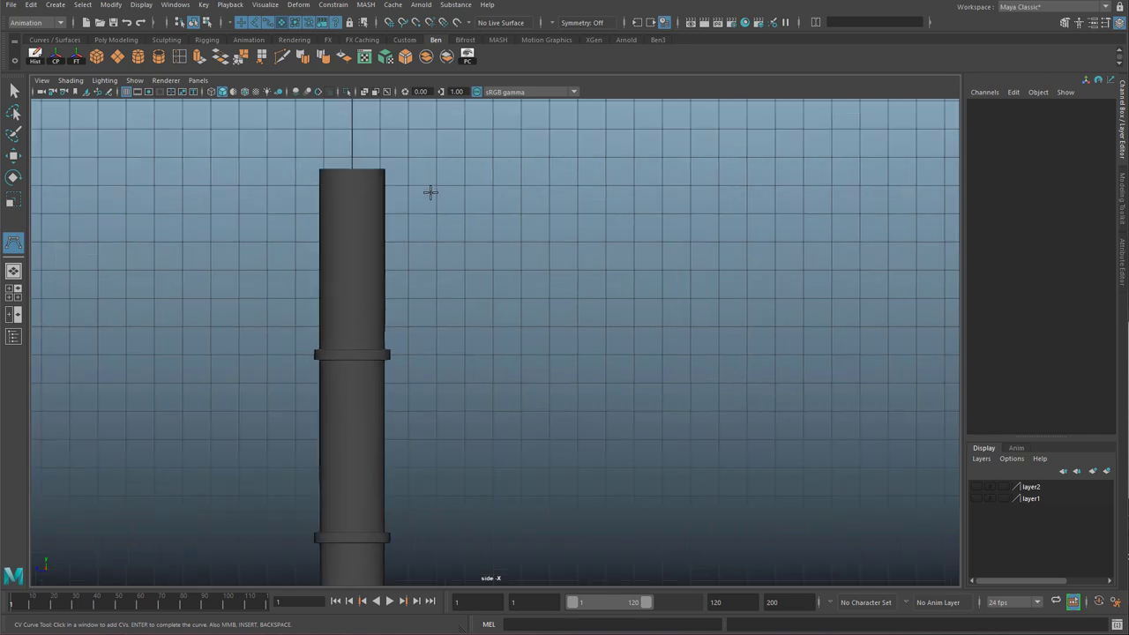
click(406, 153)
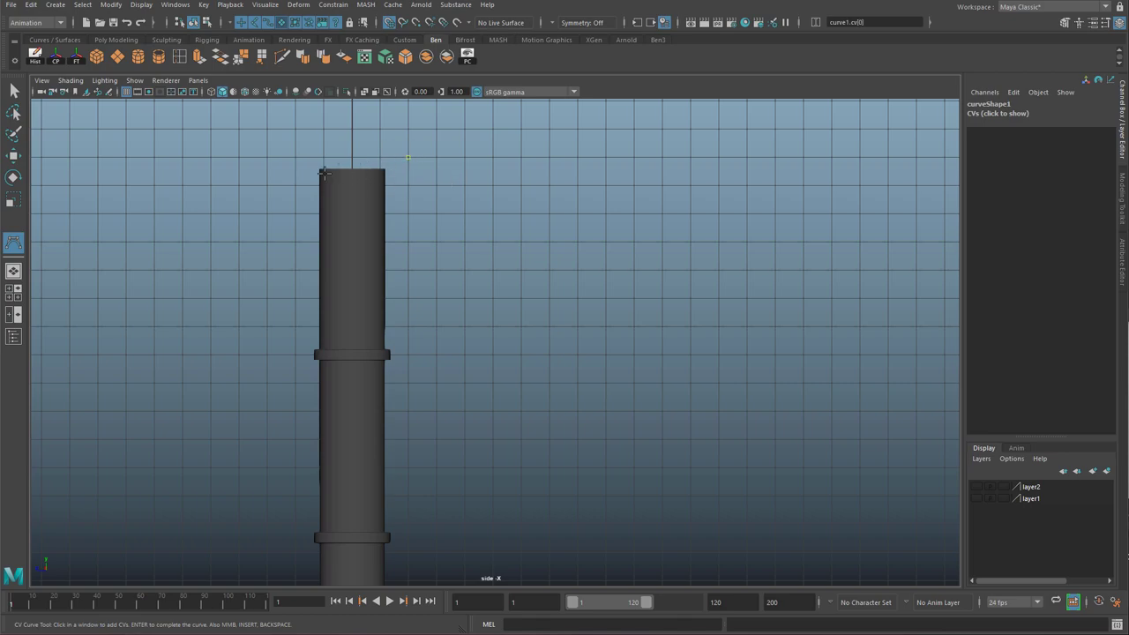
Snap further control vertices of the CV curve to the grid straight down beside the tentacle, to just below the horizontal grid axis.
scroll(426, 135, down, 15)
alt+middle_drag(498, 565, 504, 448)
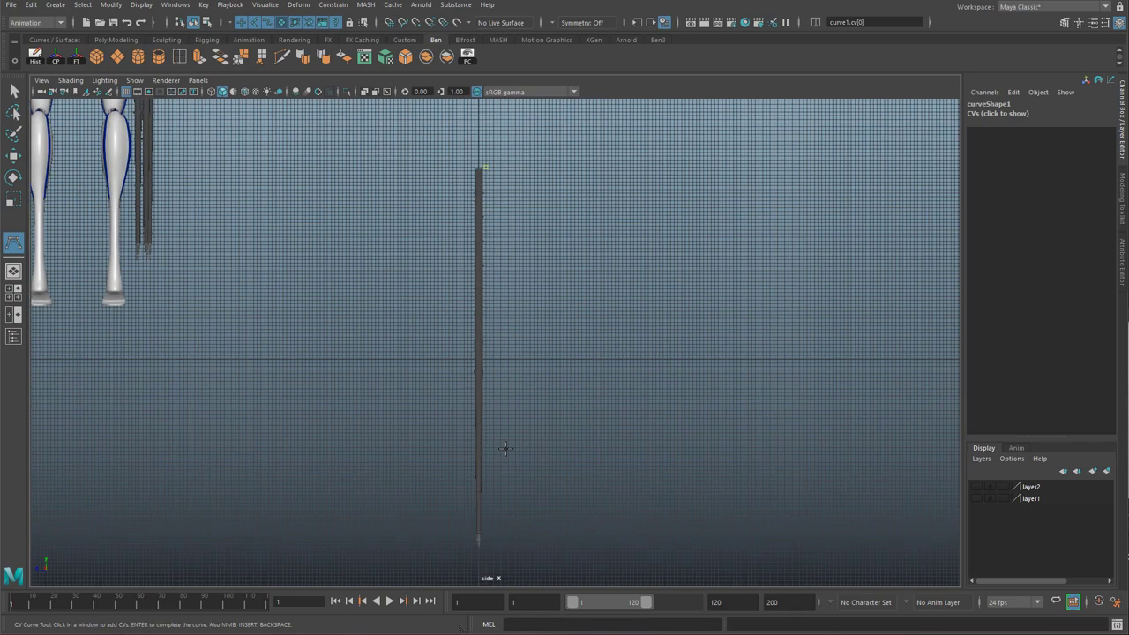
scroll(504, 265, down, 1)
scroll(503, 169, up, 6)
alt+middle_drag(479, 300, 463, 529)
scroll(432, 268, up, 3)
scroll(469, 301, up, 4)
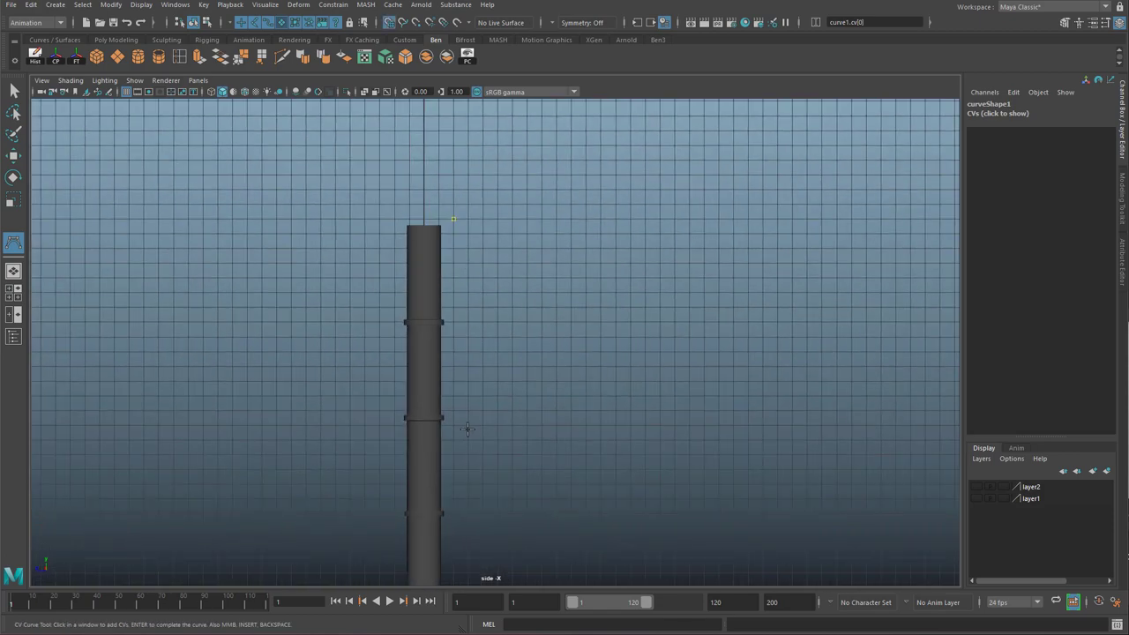
alt+middle_drag(473, 443, 488, 170)
click(469, 339)
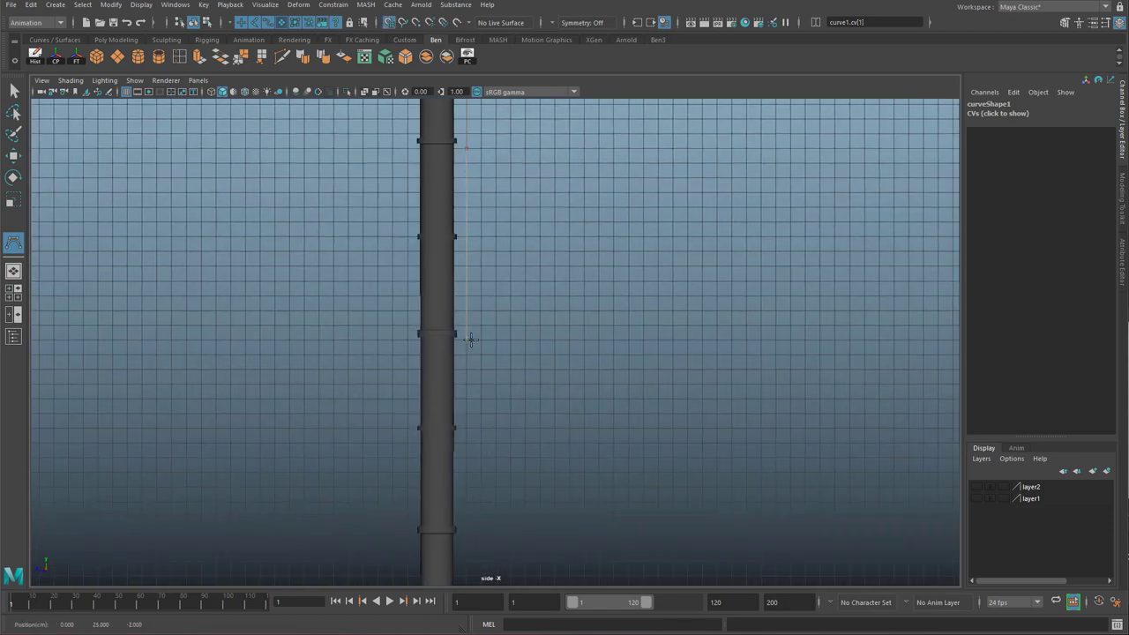
scroll(472, 344, down, 3)
alt+middle_drag(480, 479, 481, 401)
click(477, 390)
scroll(492, 391, down, 3)
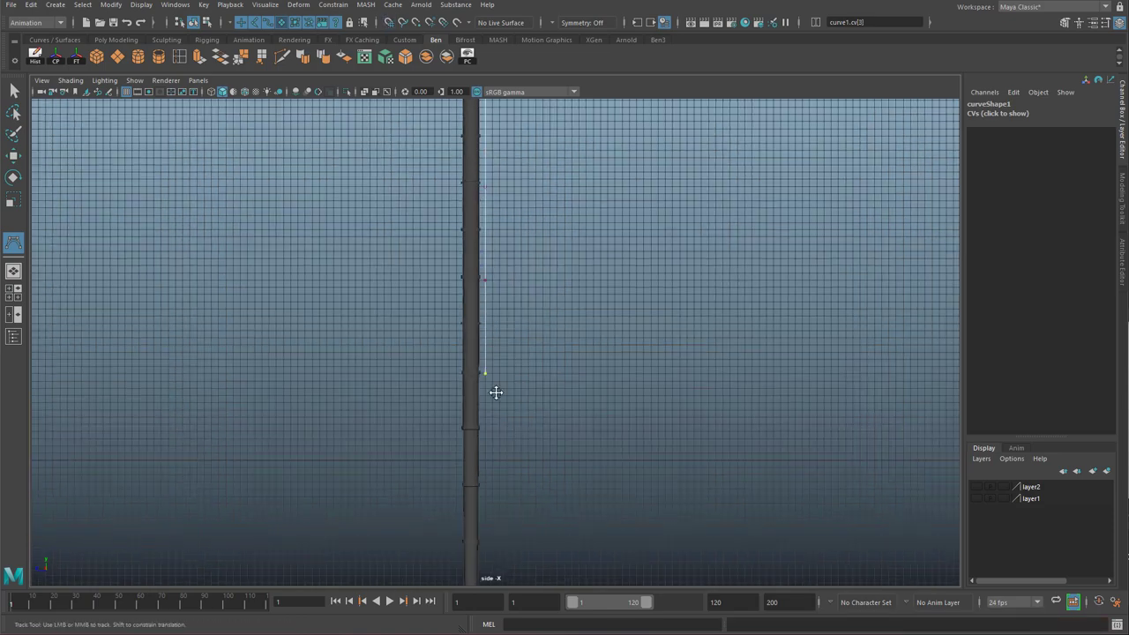
alt+middle_drag(498, 494, 491, 310)
click(475, 314)
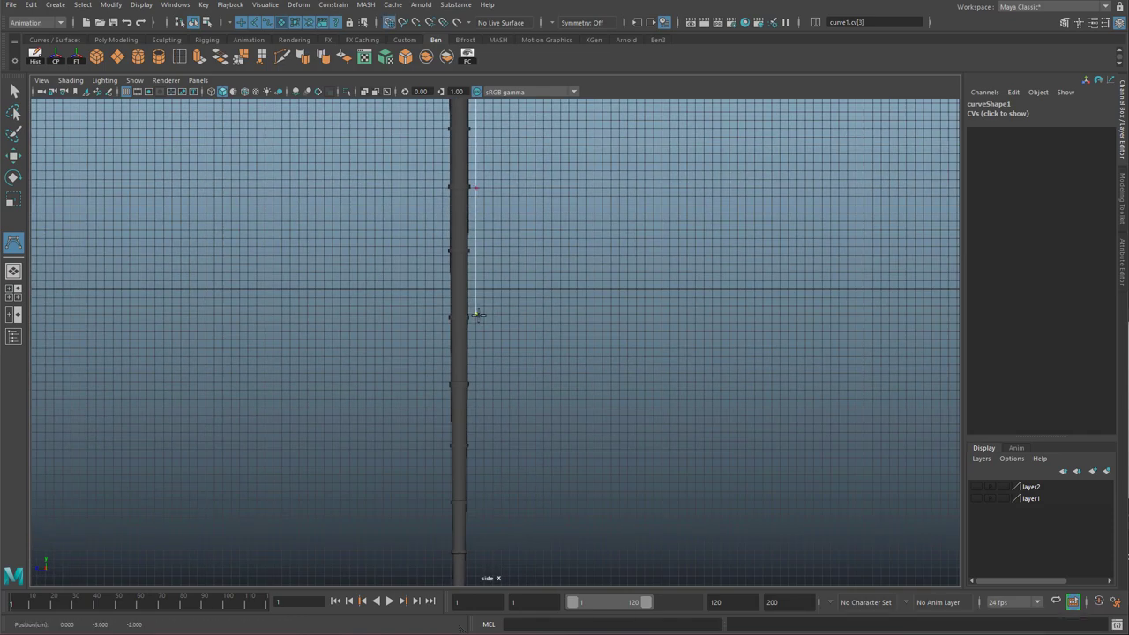
Continue the control vertices straight down the grid to just below the tentacle's tip and complete the curve.
alt+middle_drag(506, 400, 504, 244)
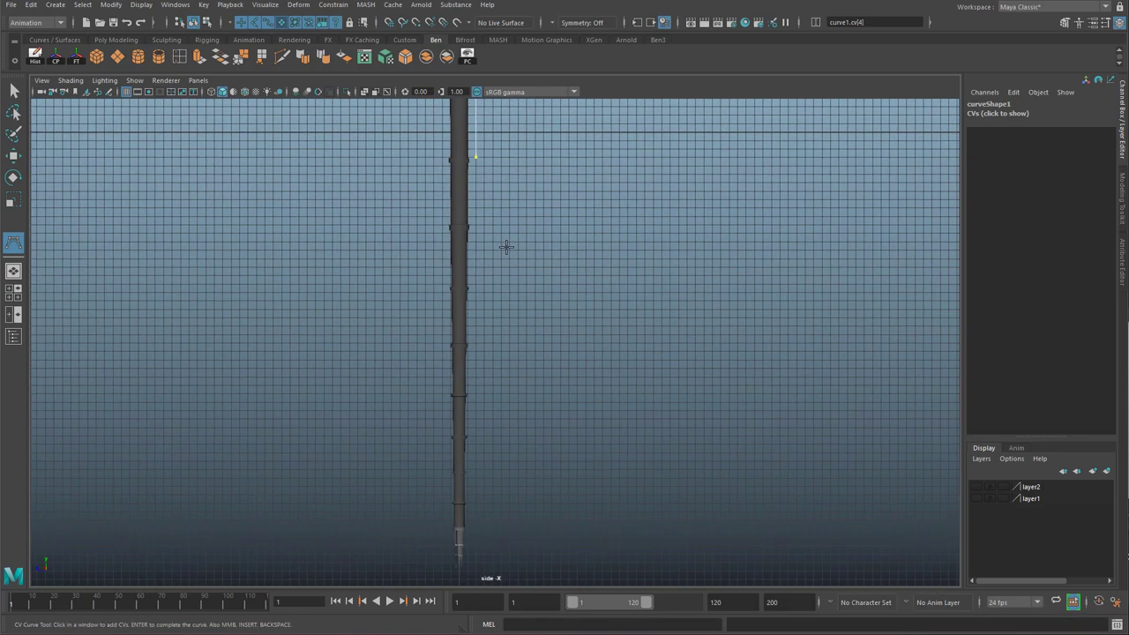
click(477, 292)
scroll(517, 320, down, 3)
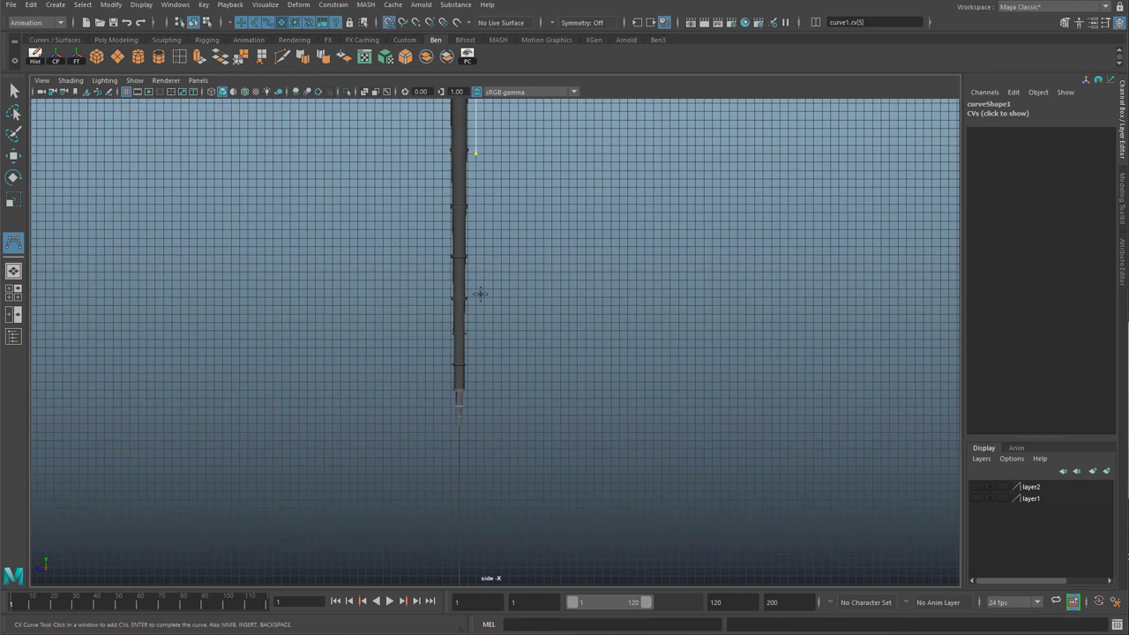
click(477, 295)
scroll(477, 329, up, 4)
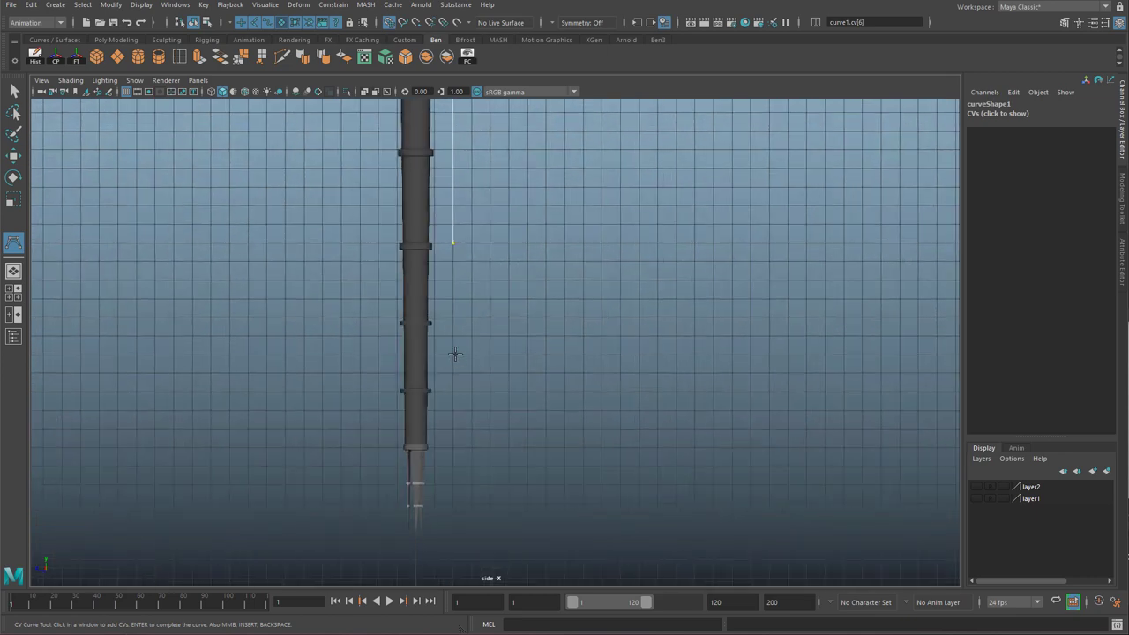
click(453, 354)
click(453, 446)
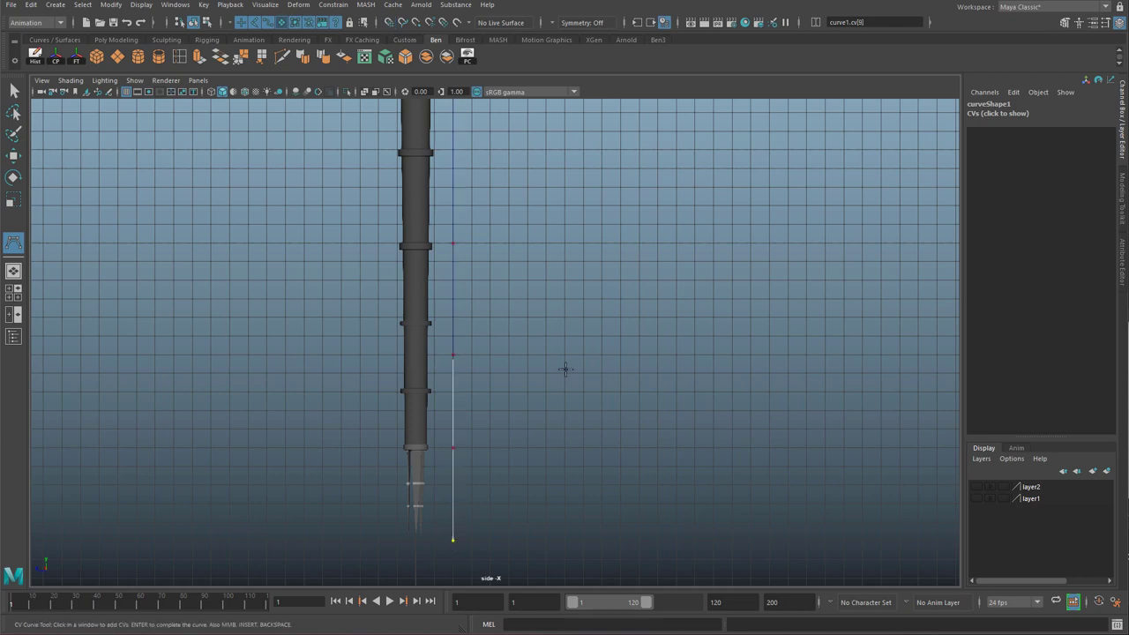
scroll(565, 369, down, 6)
key(q)
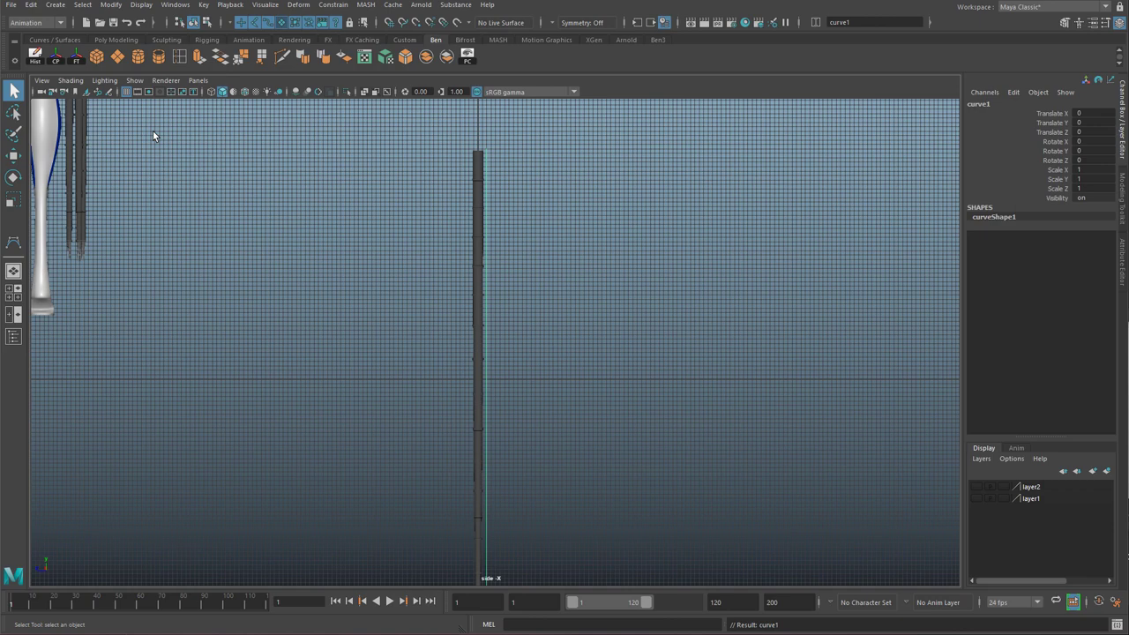
Select the tentacle mesh and examine its ringed segments up close in the side and perspective views.
scroll(477, 210, up, 1)
click(477, 210)
scroll(486, 196, up, 4)
alt+middle_drag(463, 281, 472, 450)
scroll(441, 353, up, 4)
alt+middle_drag(381, 292, 404, 327)
scroll(461, 218, up, 2)
alt+middle_drag(367, 121, 395, 255)
alt+middle_drag(436, 347, 397, 163)
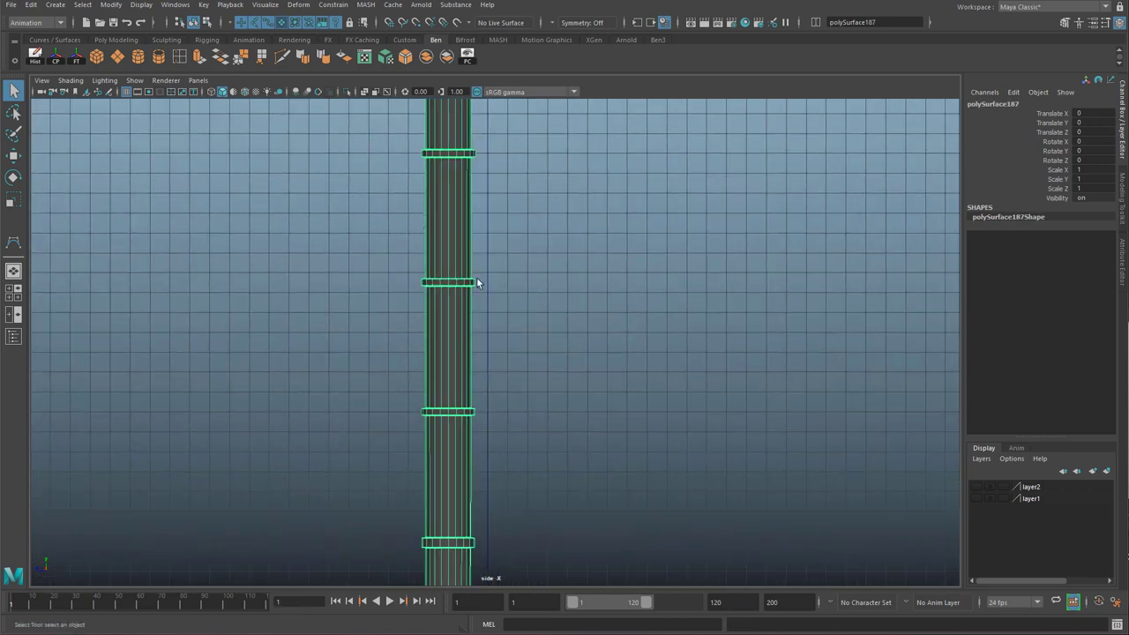
alt+middle_drag(500, 445, 521, 132)
scroll(439, 372, down, 3)
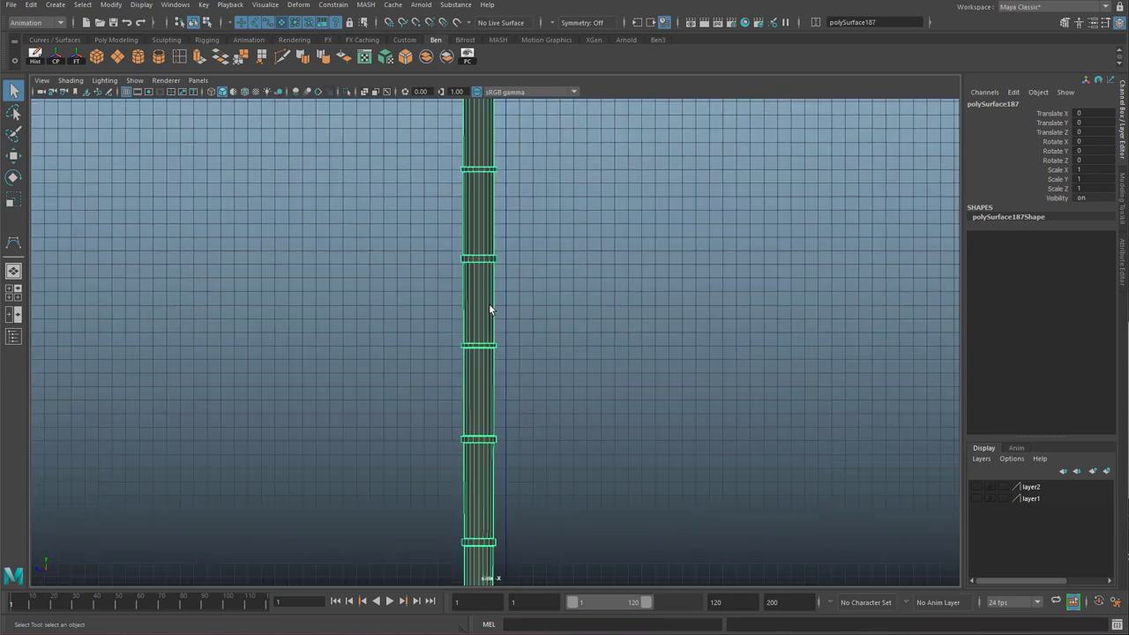
scroll(485, 305, up, 5)
scroll(486, 305, down, 2)
key(space)
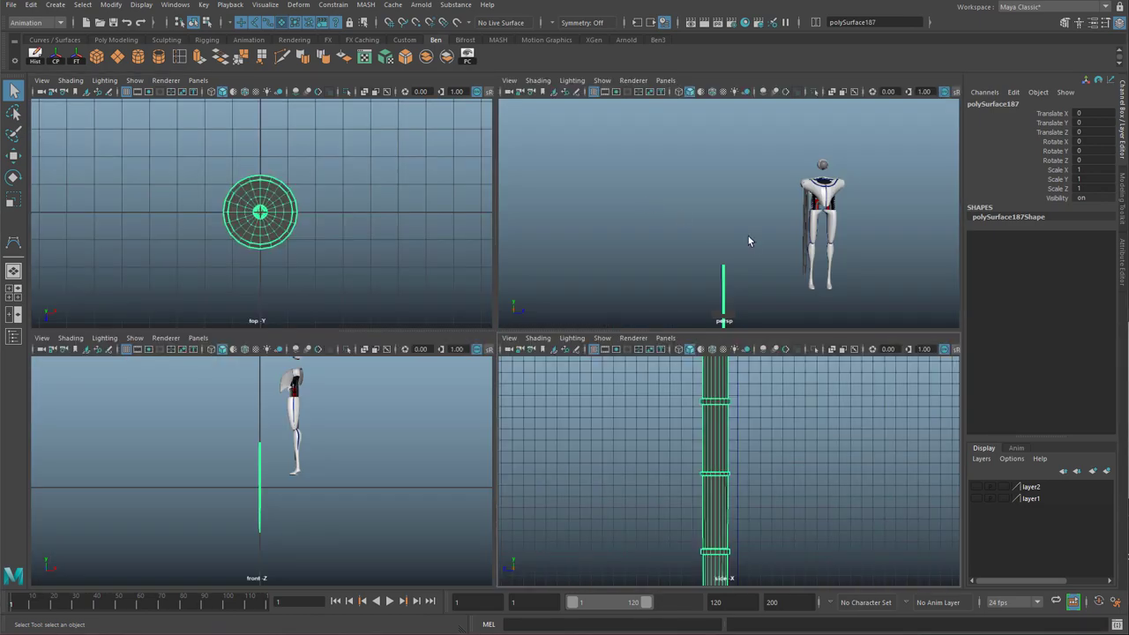
key(space)
scroll(494, 282, up, 3)
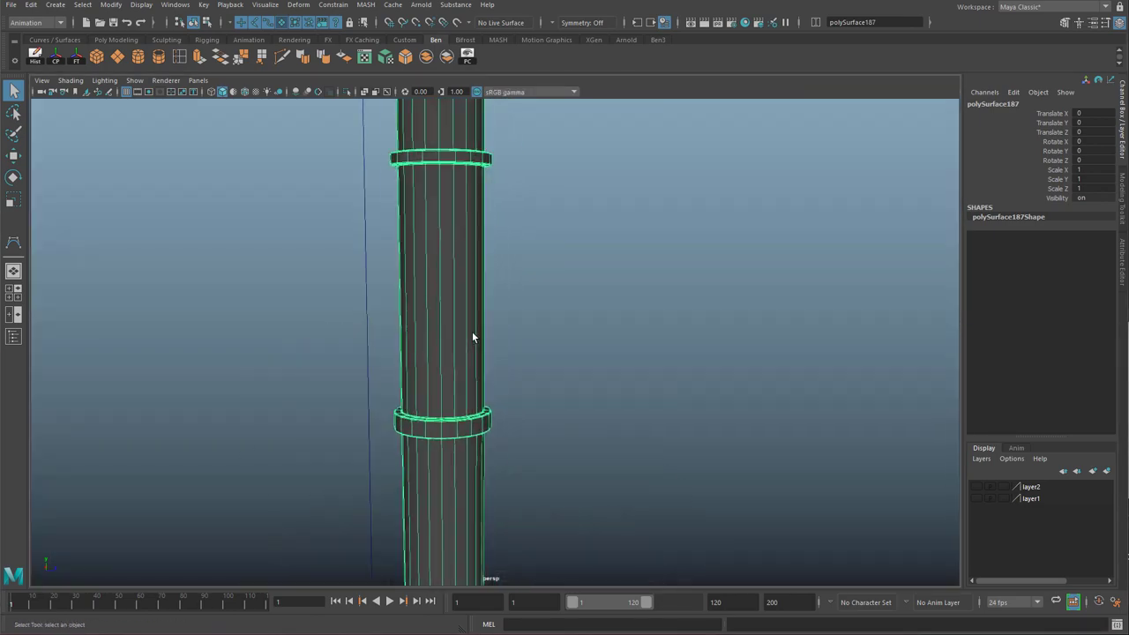
alt+middle_drag(419, 238, 444, 286)
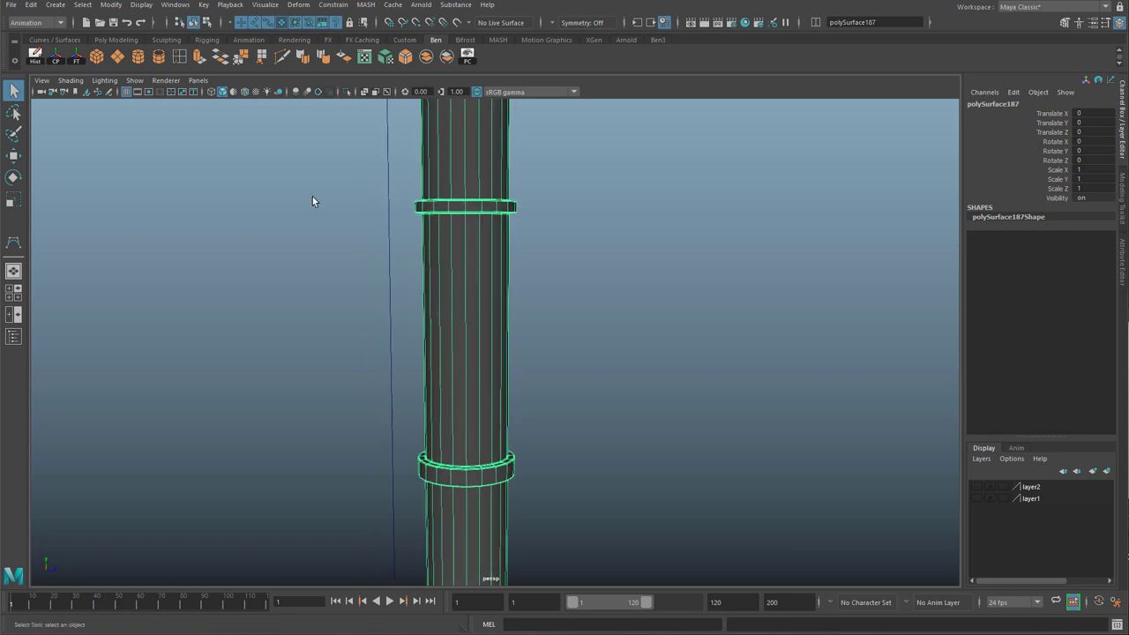
Switch to the Modeling menu set and configure the Insert Edge Loop tool to Multiple edge loops with 1 edge loop.
double_click(181, 56)
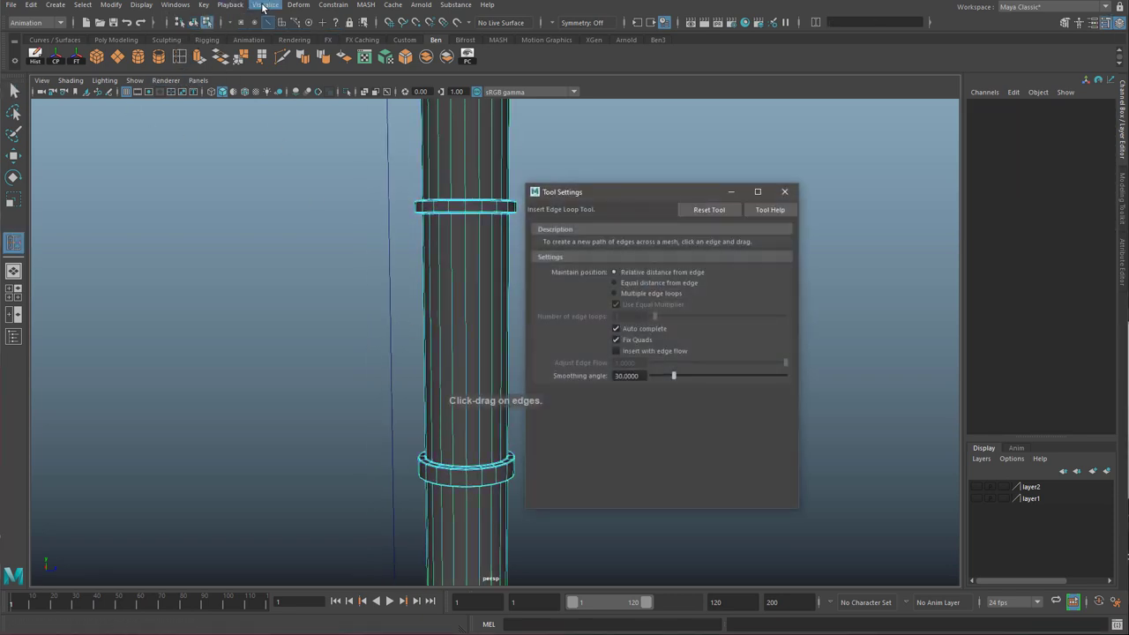
click(35, 22)
click(35, 37)
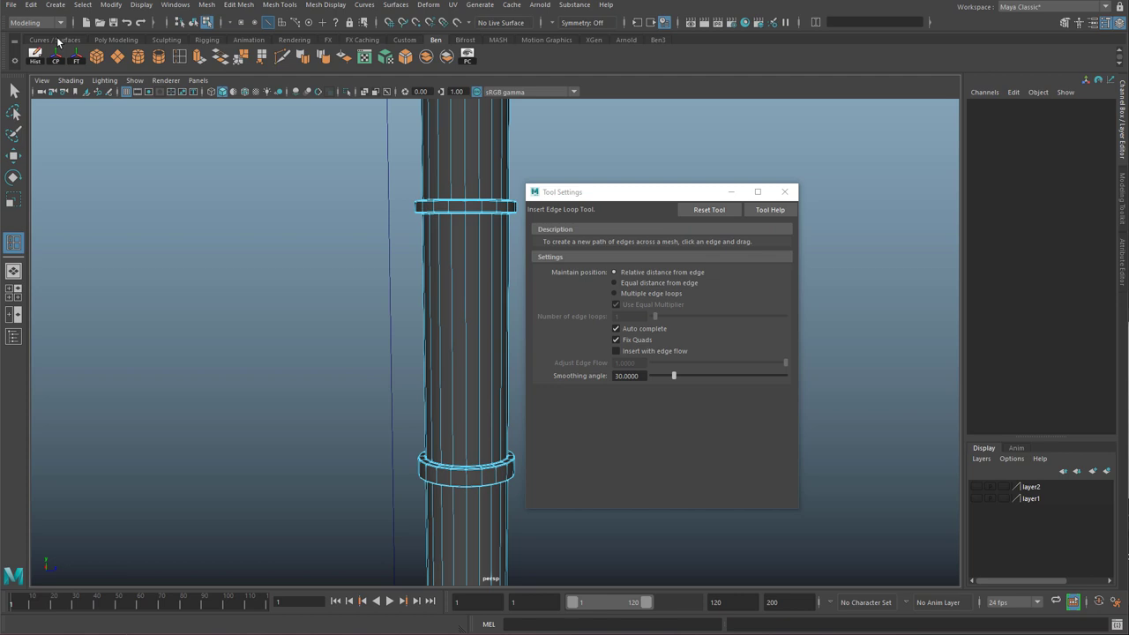
click(279, 5)
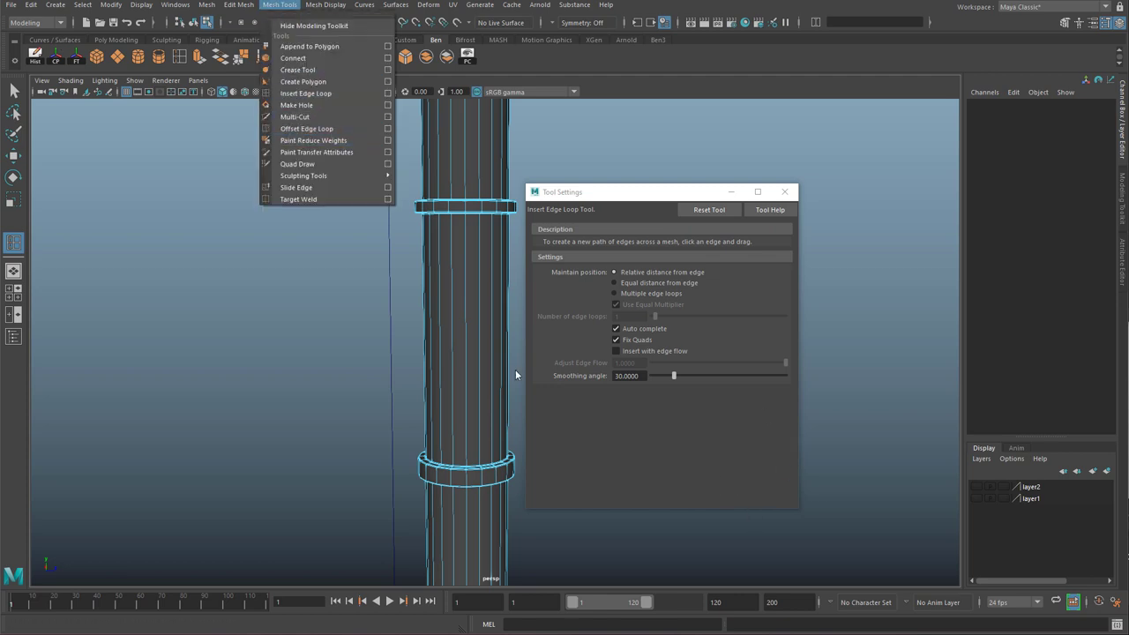
click(632, 292)
click(636, 293)
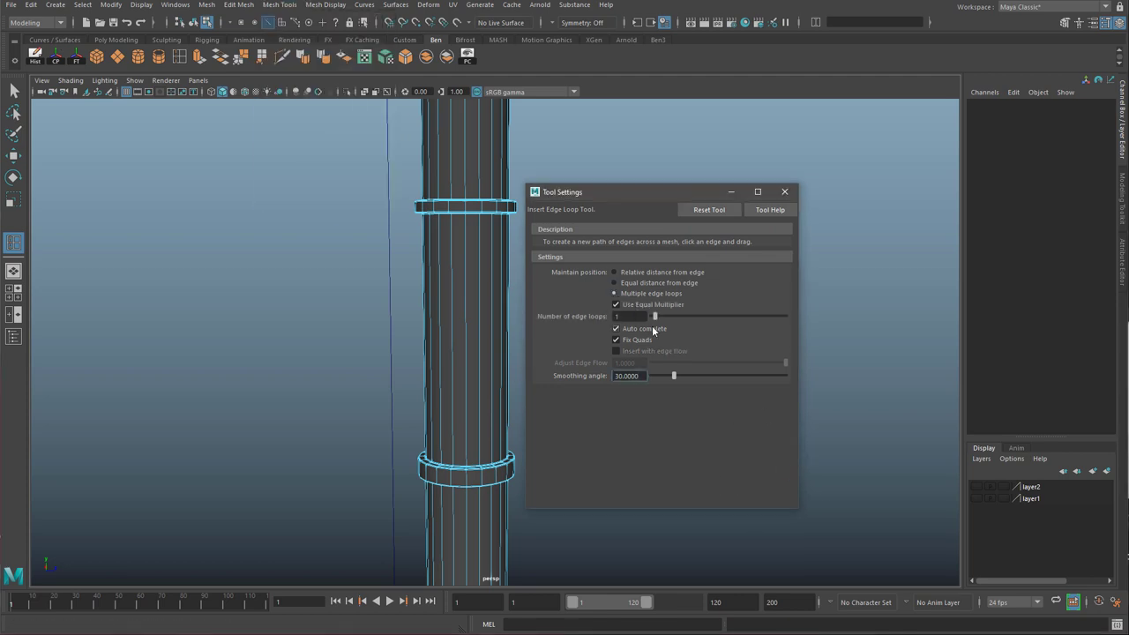
click(787, 195)
Insert a middle edge loop into each of the four uppermost tentacle segments.
scroll(462, 485, down, 2)
alt+middle_drag(461, 485, 492, 561)
scroll(496, 196, down, 5)
alt+middle_drag(496, 194, 459, 364)
scroll(486, 277, up, 5)
click(454, 220)
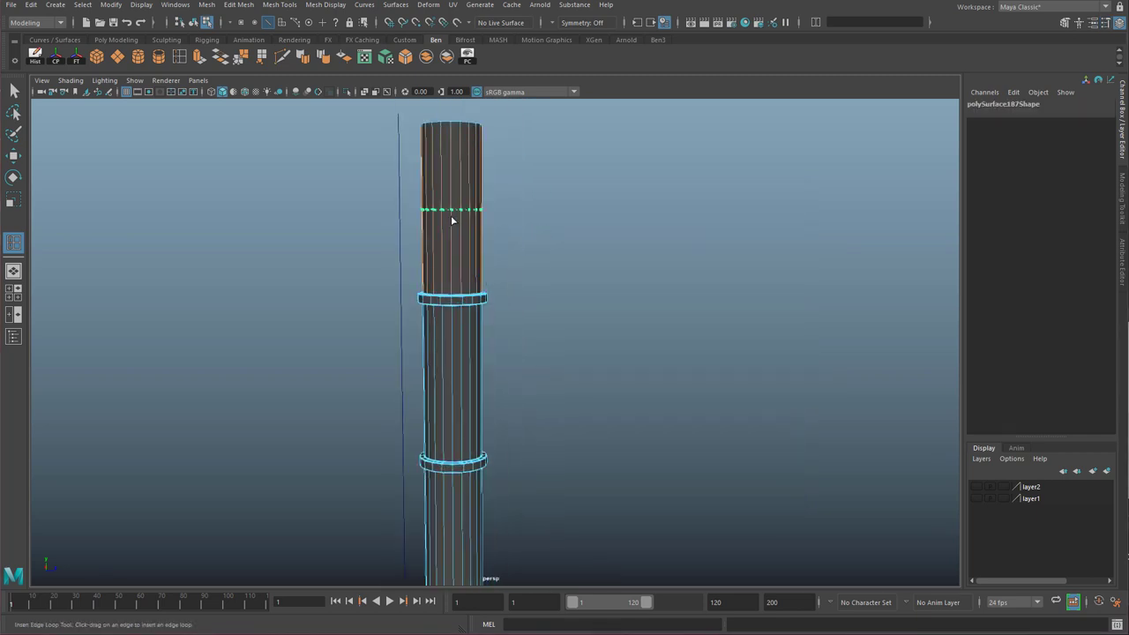
click(456, 387)
alt+middle_drag(505, 460, 512, 220)
click(464, 303)
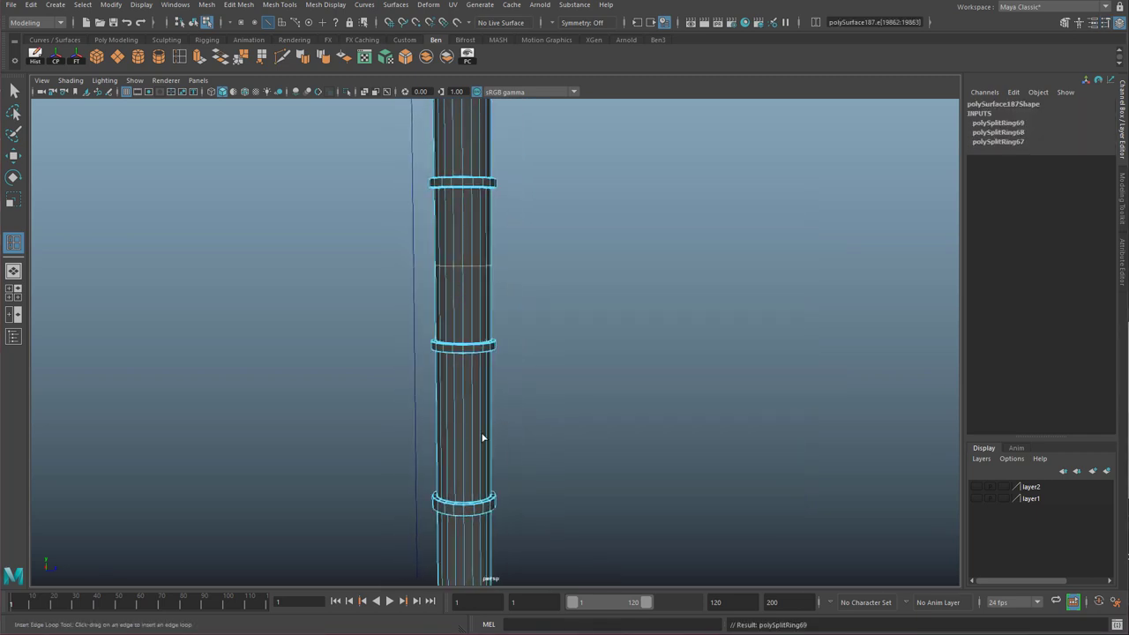
click(474, 458)
Insert a middle edge loop into each of the next seven segments down the middle of the tentacle.
scroll(481, 461, down, 5)
alt+middle_drag(497, 425, 509, 257)
click(509, 257)
key(ctrl+z)
click(501, 277)
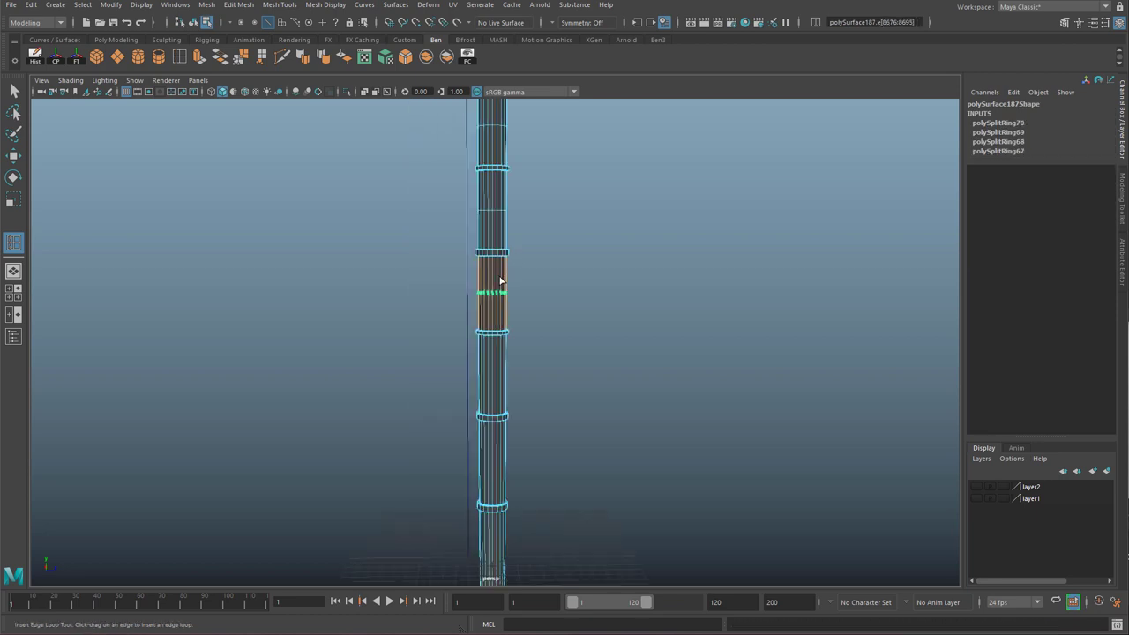
click(492, 394)
click(495, 468)
alt+middle_drag(500, 546, 515, 421)
click(514, 421)
click(516, 512)
alt+middle_drag(517, 565, 524, 263)
click(524, 278)
click(522, 363)
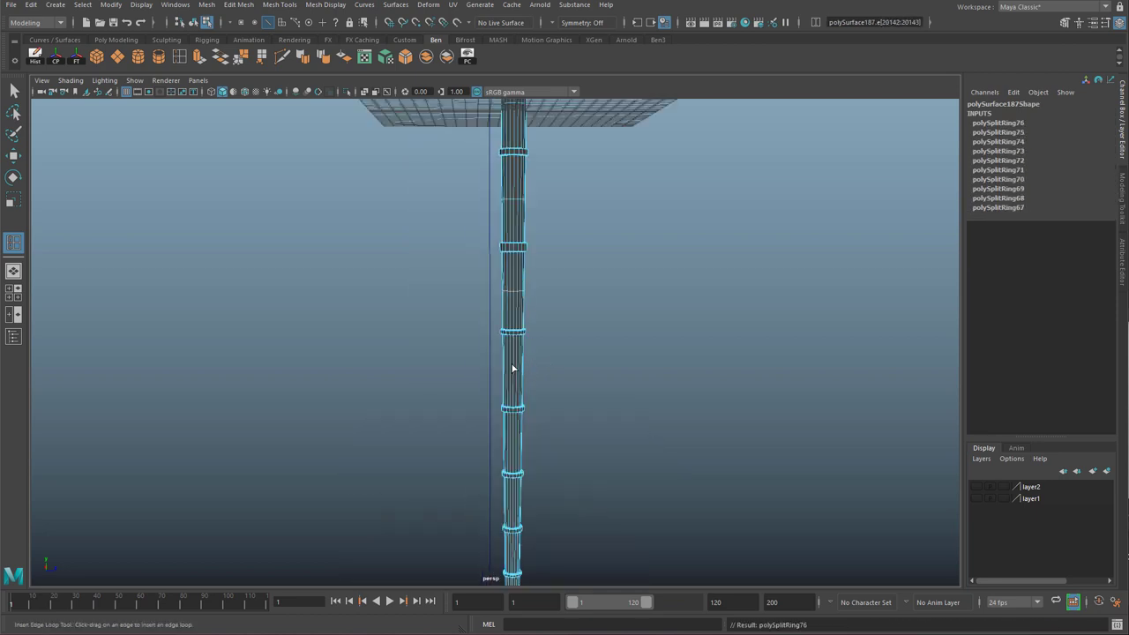
Insert a middle edge loop into each of the five lowest tentacle segments above the claw tip.
alt+middle_drag(533, 421, 552, 253)
click(541, 270)
click(537, 346)
alt+middle_drag(534, 385, 532, 310)
click(531, 308)
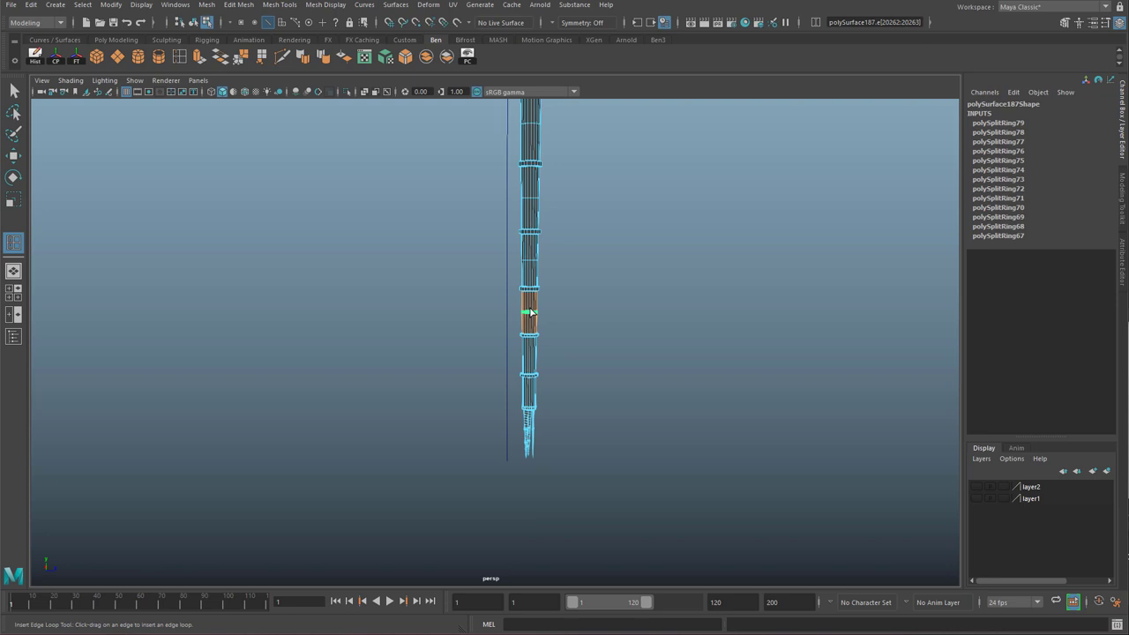
click(537, 352)
click(527, 402)
Leave the edge loop tool, return the tentacle to object mode and delete its construction history.
alt+right_drag(546, 358, 537, 220)
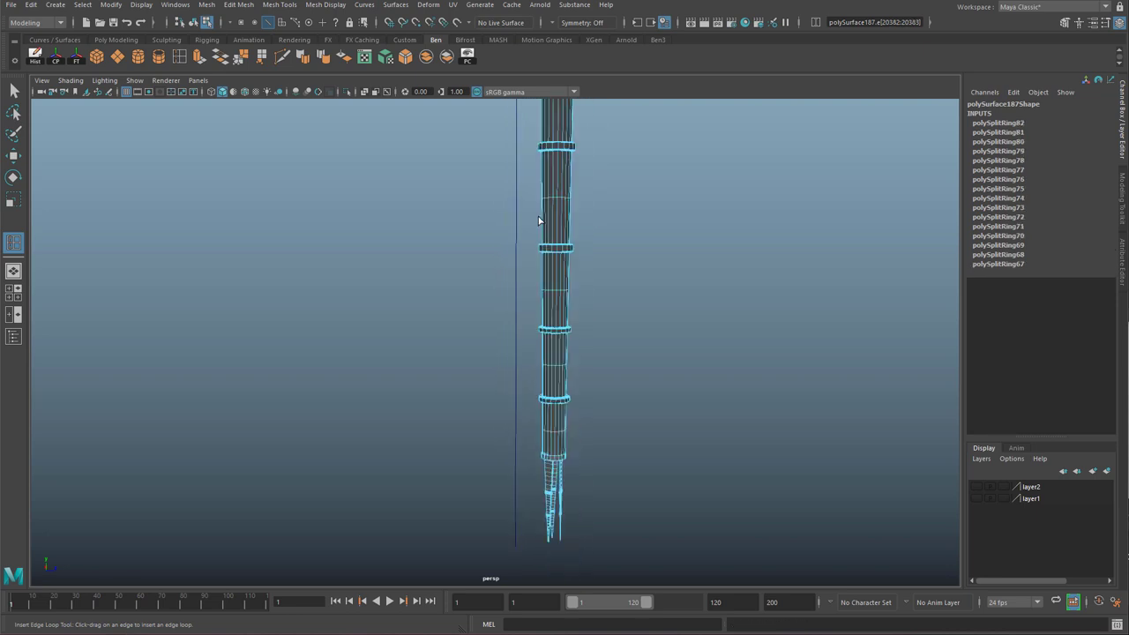
alt+middle_drag(537, 220, 464, 564)
key(q)
alt+middle_drag(504, 199, 555, 532)
alt+right_drag(555, 532, 518, 233)
alt+middle_drag(518, 234, 450, 569)
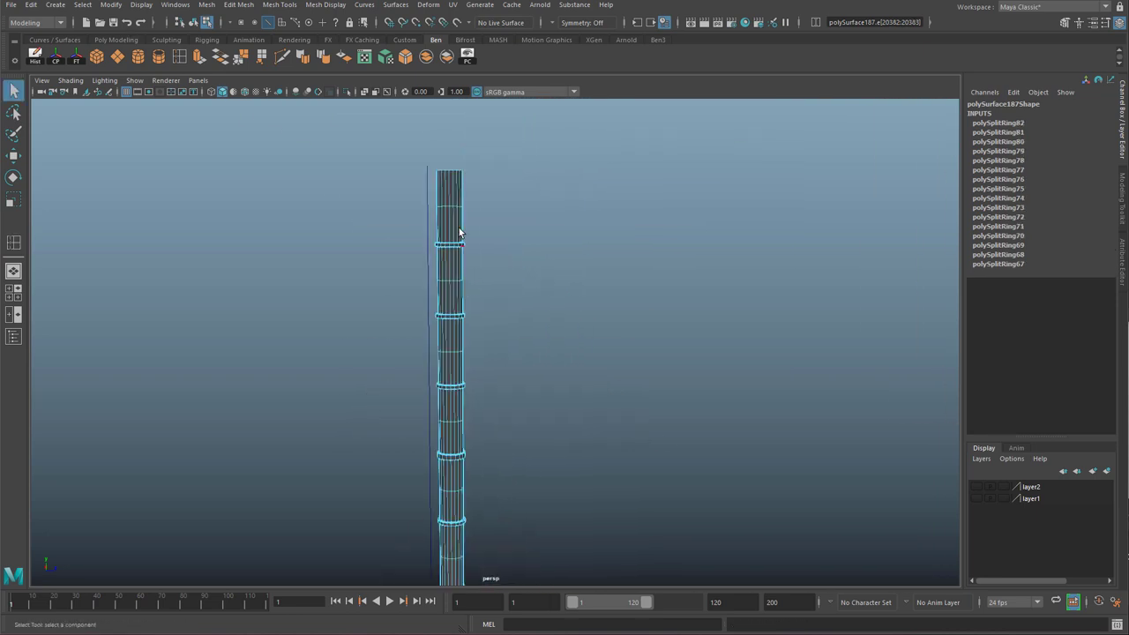
right_drag(458, 228, 486, 213)
click(36, 54)
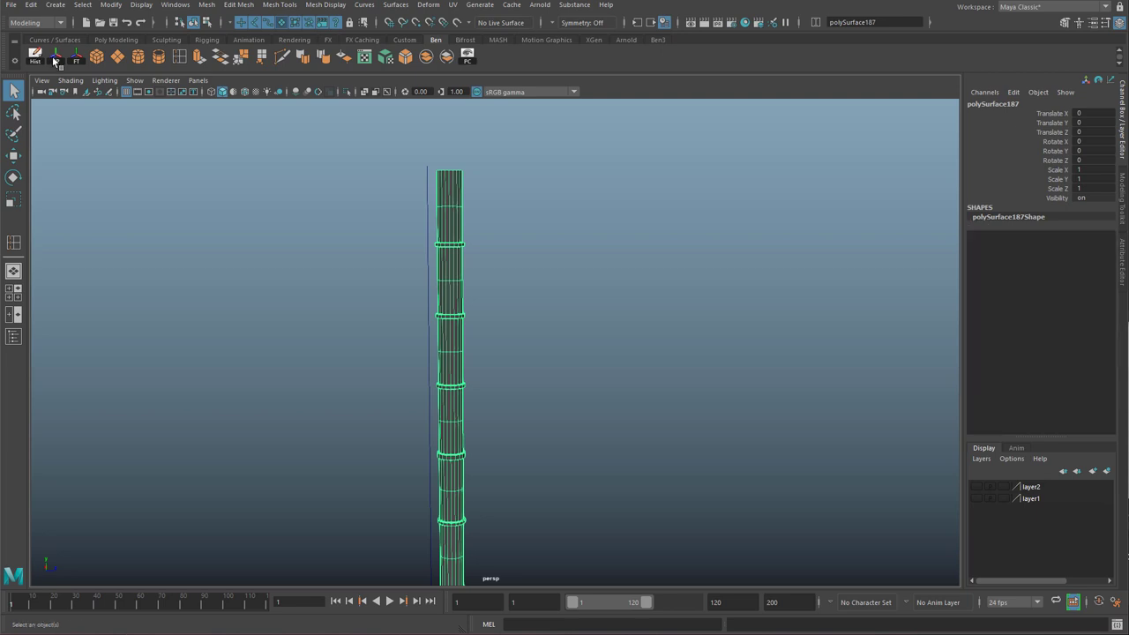
Select the CV curve beside the tentacle and bring both into view in perspective.
alt+right_drag(358, 217, 445, 286)
alt+middle_drag(265, 116, 304, 347)
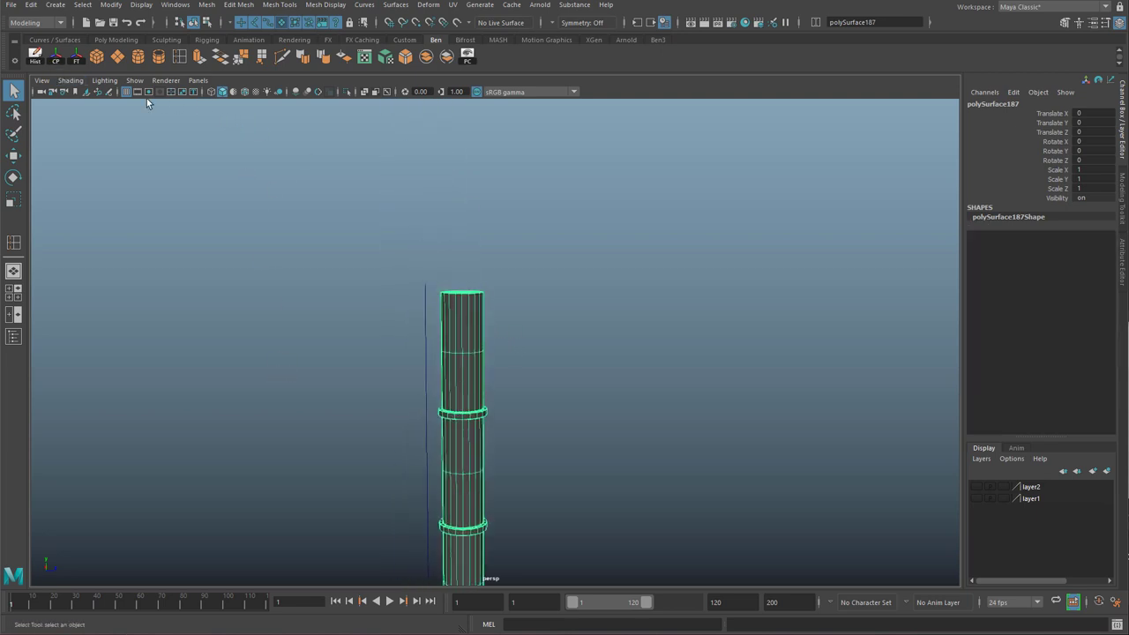
key(f)
key(space)
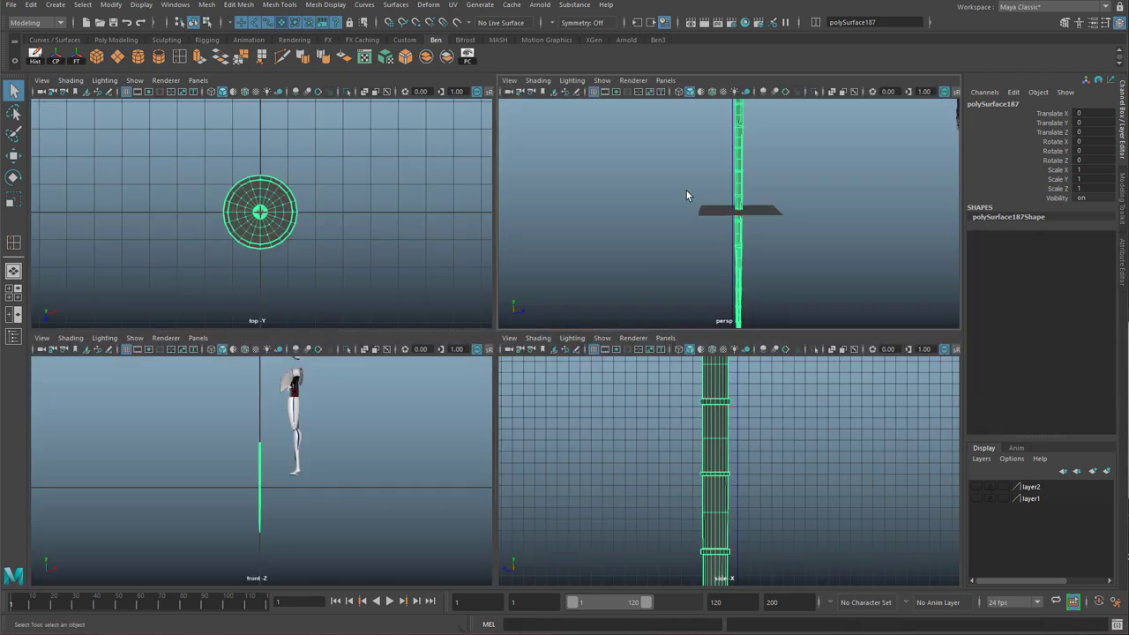
scroll(723, 524, down, 4)
scroll(721, 509, up, 2)
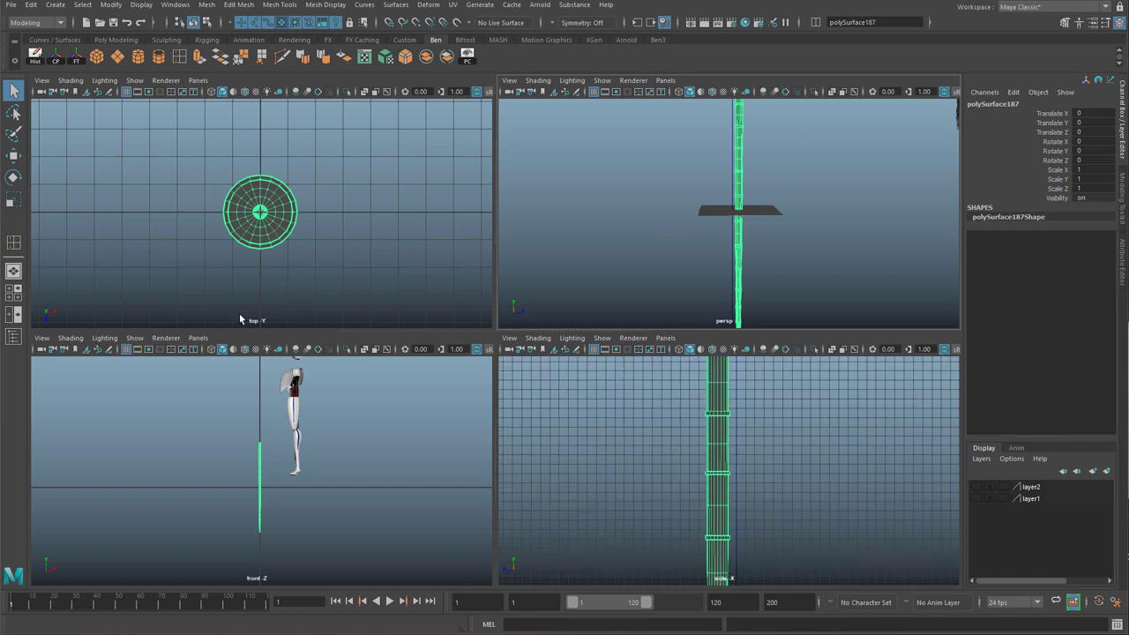
key(ctrl+z)
key(space)
alt+drag(343, 240, 566, 285)
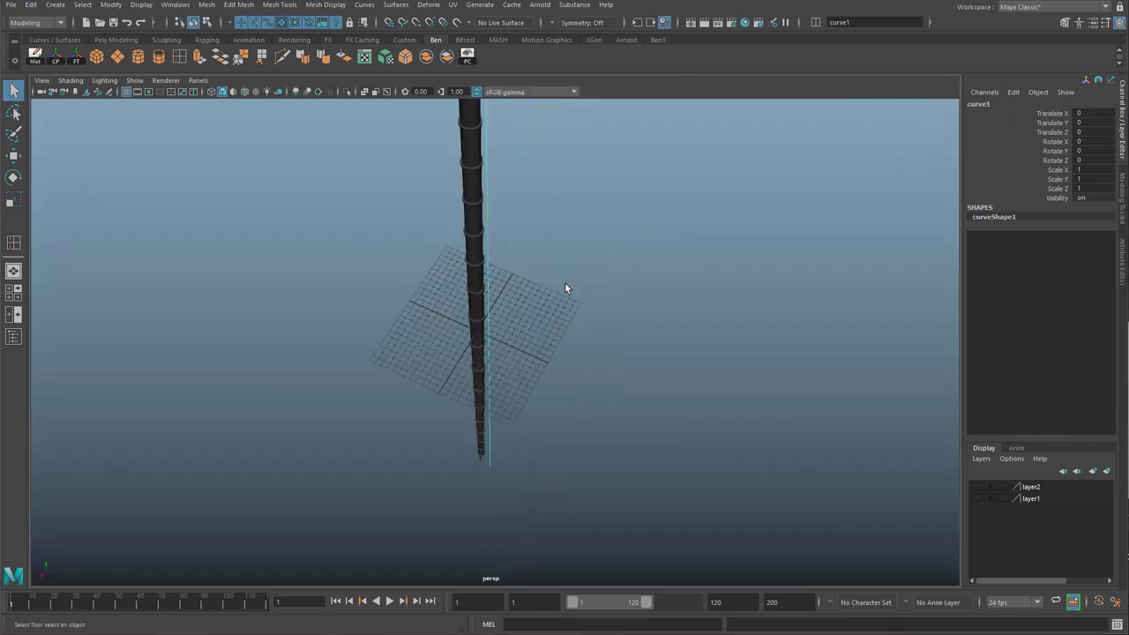
alt+middle_drag(565, 285, 551, 346)
scroll(550, 345, up, 2)
scroll(554, 361, down, 2)
scroll(561, 384, up, 1)
scroll(569, 392, down, 1)
Activate the Move tool on the curve and center the curve's pivot.
key(w)
alt+drag(591, 410, 543, 428)
alt+middle_drag(542, 428, 469, 353)
scroll(469, 353, up, 5)
alt+drag(418, 345, 405, 326)
alt+middle_drag(406, 326, 450, 357)
scroll(450, 357, up, 1)
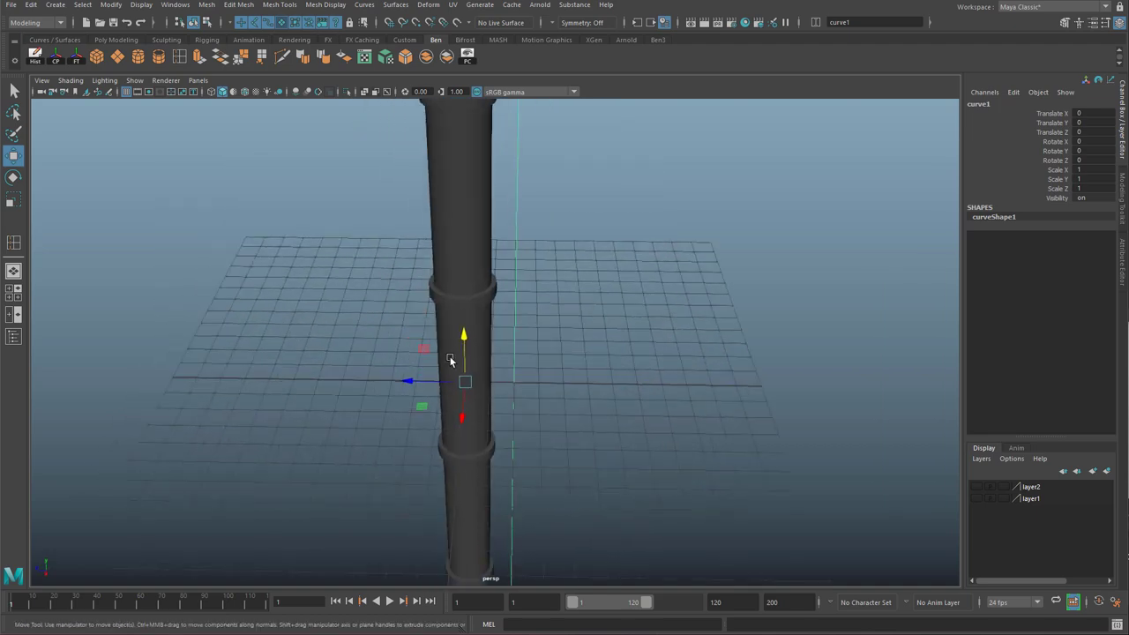
scroll(450, 356, up, 1)
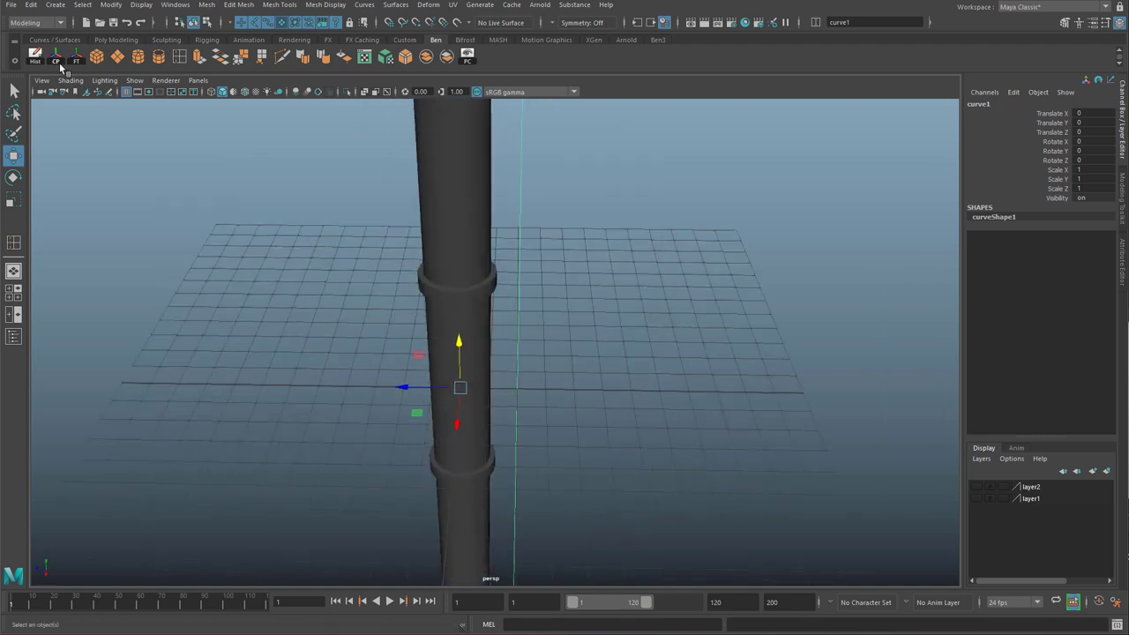
Try to center the curve on the tentacle by moving it along the Z axis in the perspective and top views.
alt+drag(541, 429, 435, 349)
scroll(501, 361, down, 3)
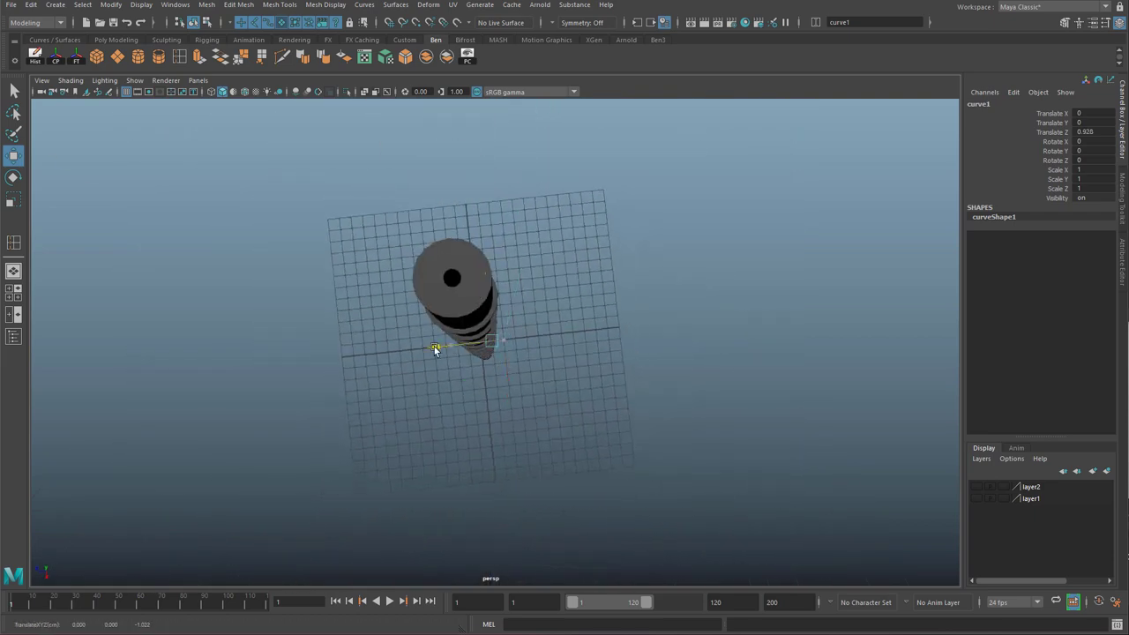
key(space)
key(space)
scroll(555, 350, down, 2)
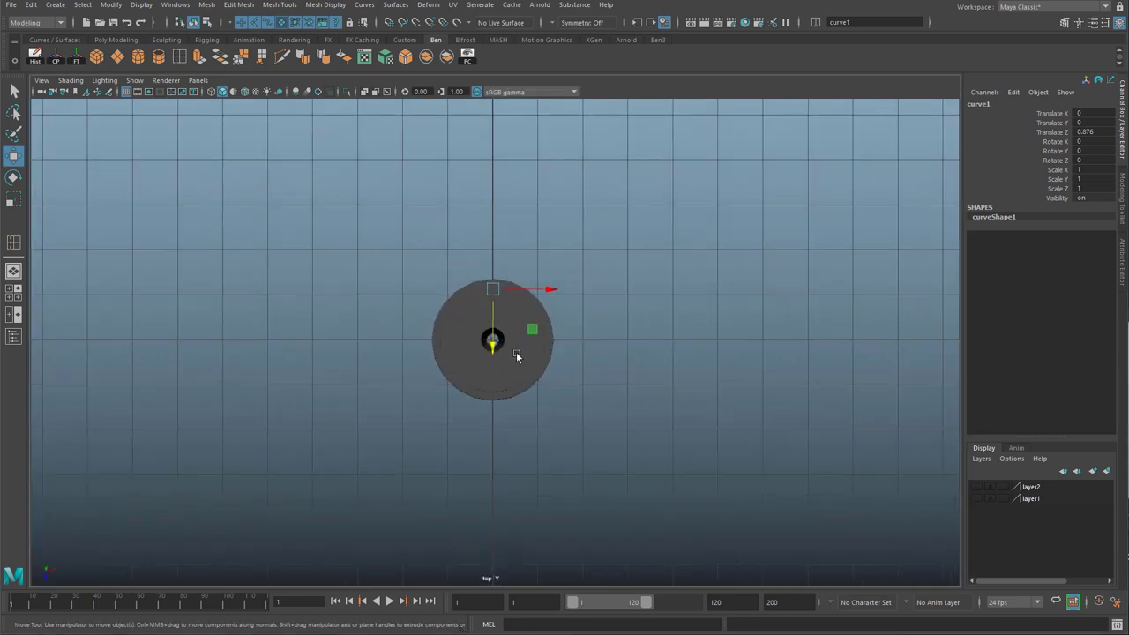
scroll(511, 346, up, 5)
drag(491, 281, 489, 276)
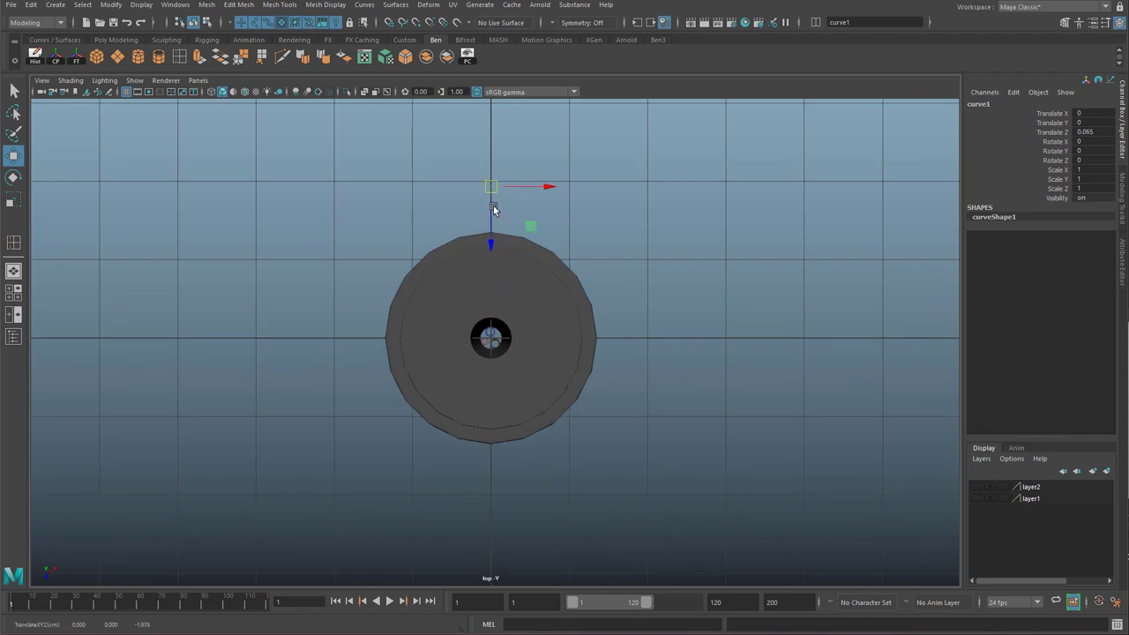
Snap the curve to the grid line crossing at the tentacle's center in the top view, at Translate Z 2.
key(space)
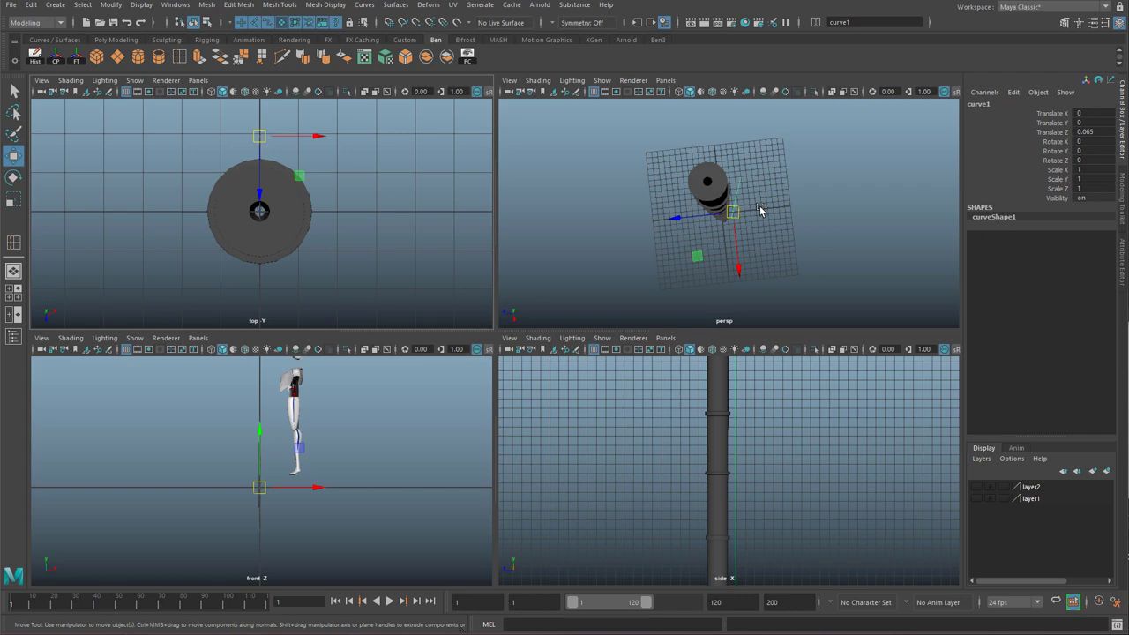
key(space)
key(space)
key(space)
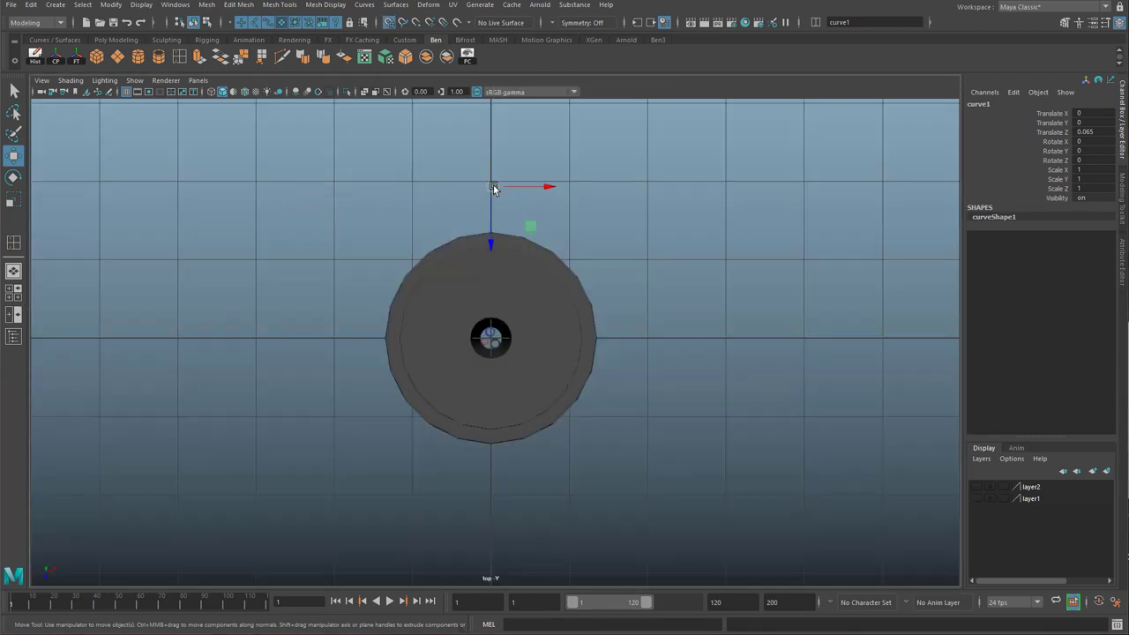
drag(493, 187, 486, 339)
scroll(479, 351, up, 5)
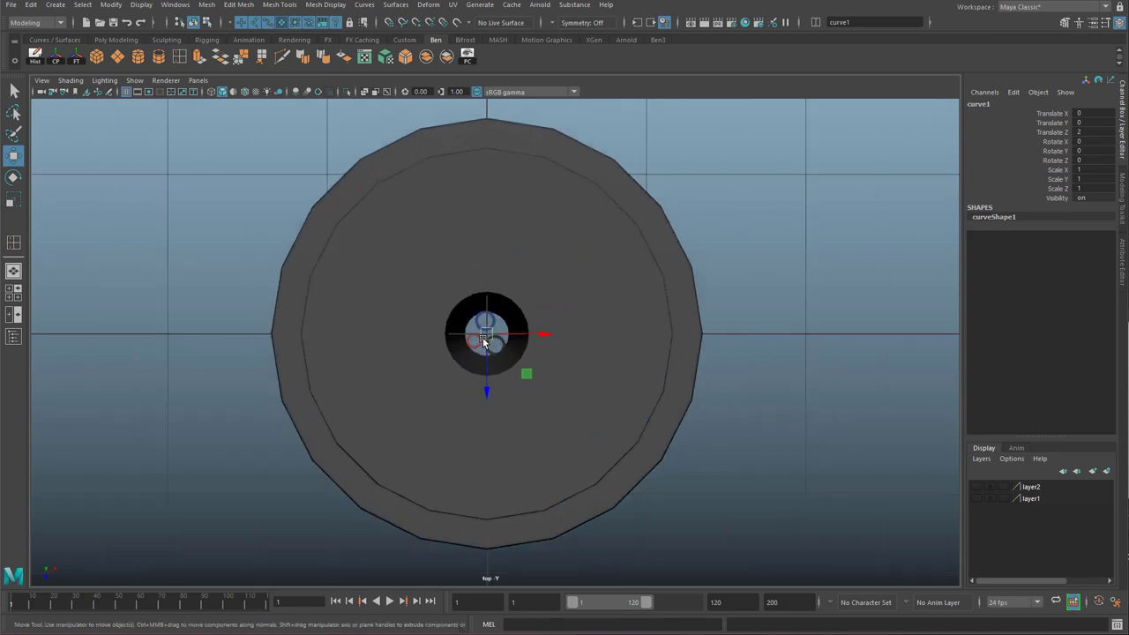
scroll(494, 344, down, 8)
scroll(515, 355, up, 2)
scroll(515, 355, up, 5)
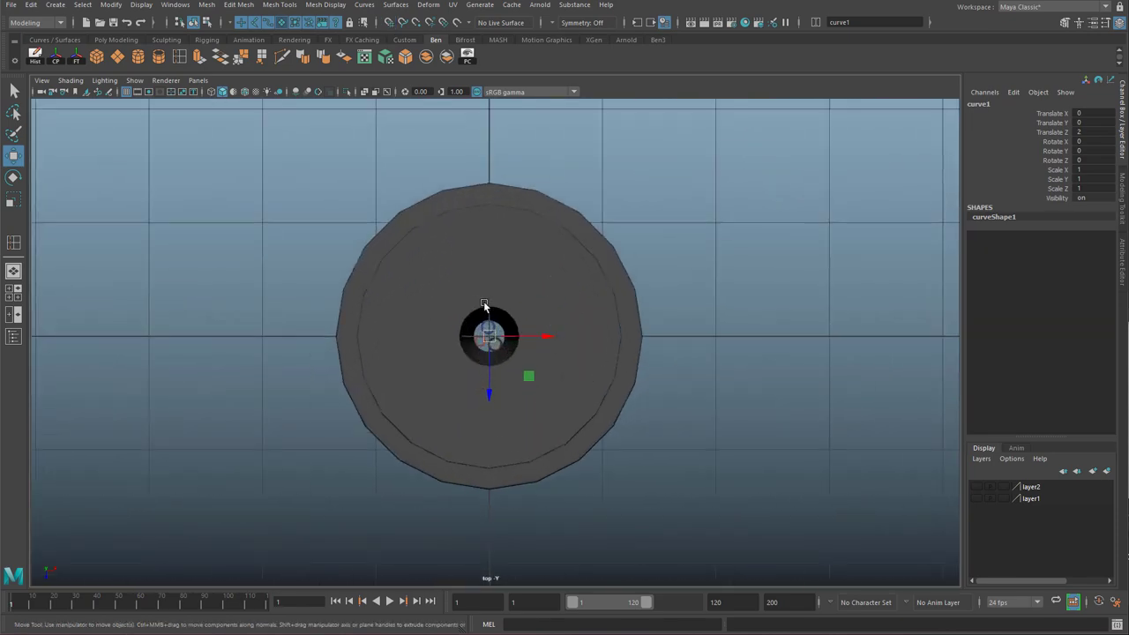
scroll(512, 373, down, 4)
scroll(512, 373, up, 4)
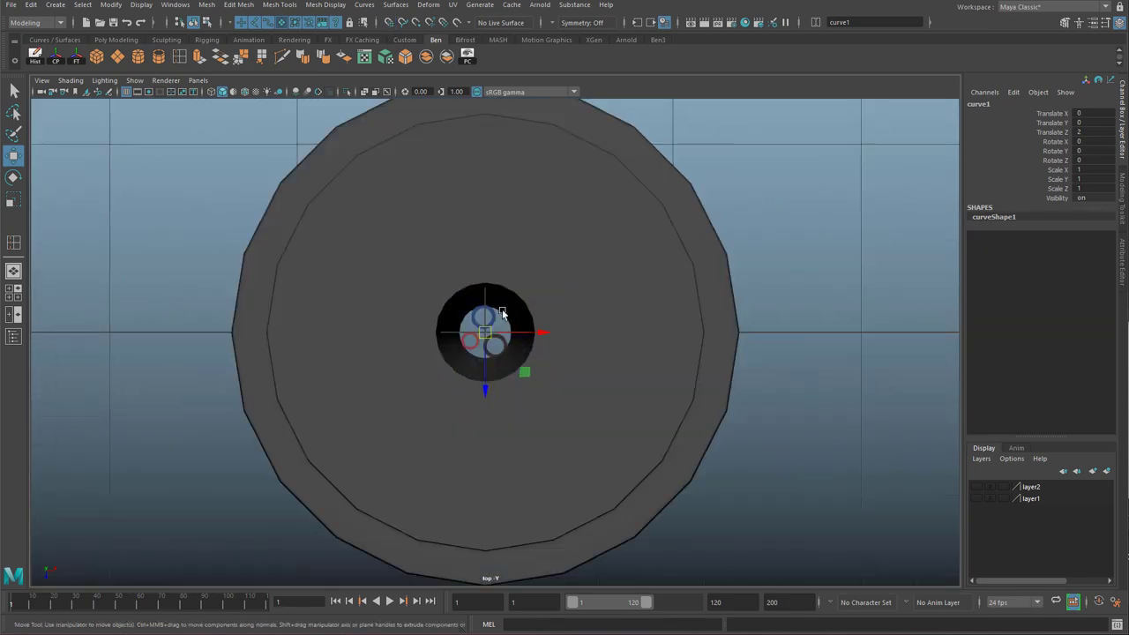
Return to the perspective view and select the tentacle mesh together with the curve at the tentacle's upper end.
key(space)
key(space)
alt+drag(584, 331, 569, 379)
scroll(564, 353, up, 6)
alt+middle_drag(563, 150, 482, 433)
scroll(482, 433, up, 4)
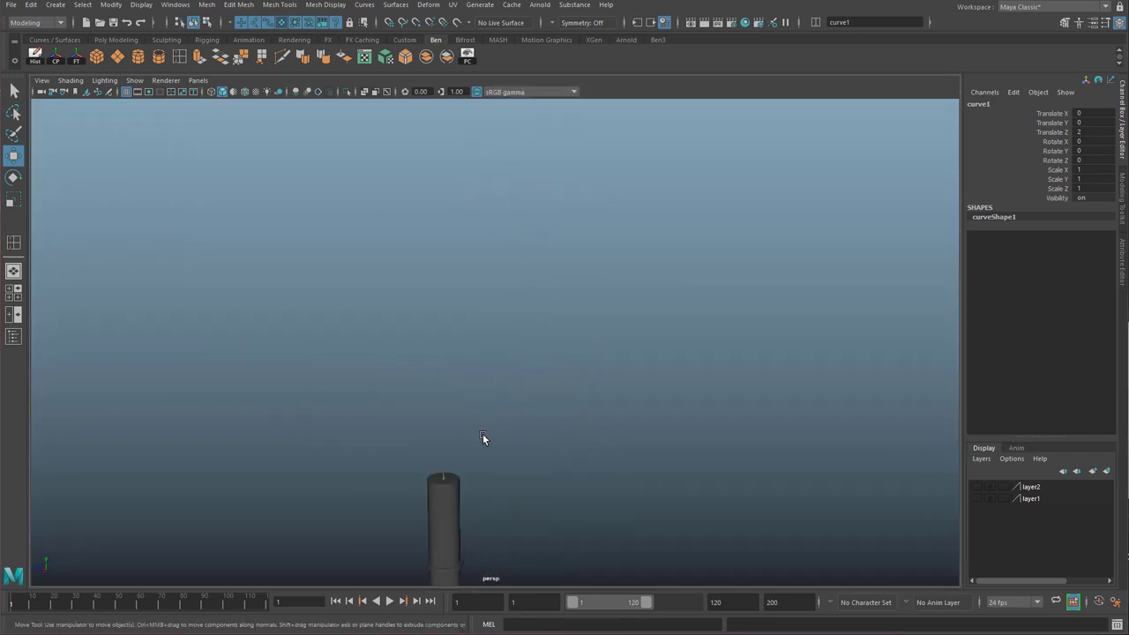
alt+middle_drag(472, 476, 509, 266)
scroll(494, 272, up, 4)
scroll(454, 280, down, 8)
alt+middle_drag(519, 427, 510, 406)
scroll(401, 268, up, 6)
alt+middle_drag(365, 196, 436, 385)
scroll(423, 370, up, 2)
drag(337, 269, 678, 463)
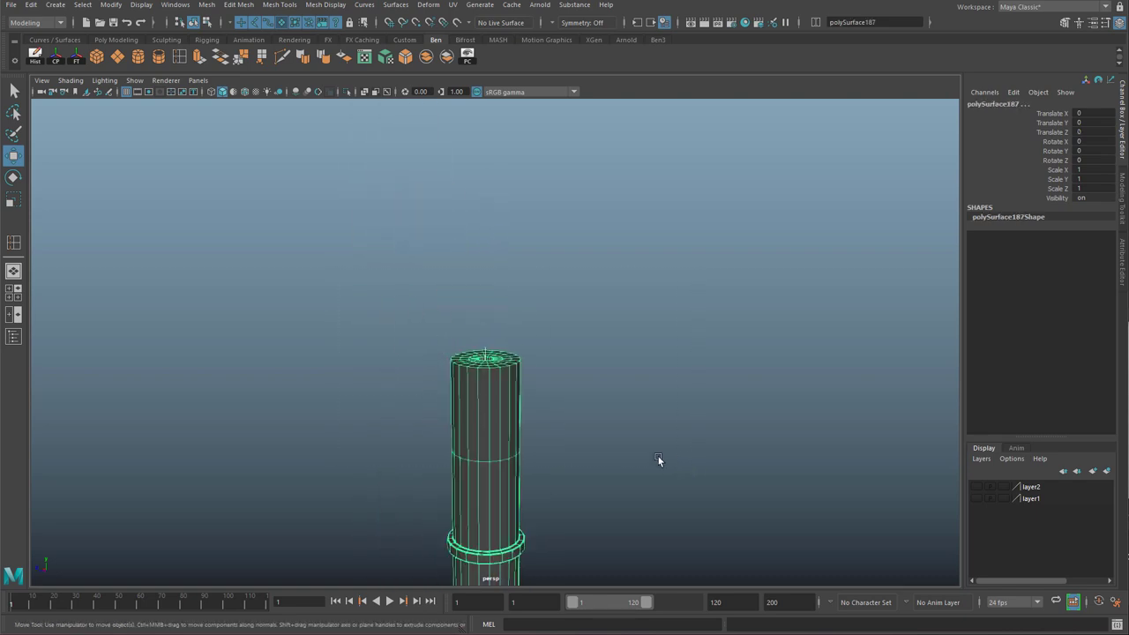
Examine where the curve comes out of the tentacle's upper end cap.
scroll(503, 427, up, 5)
alt+middle_drag(481, 463, 539, 338)
scroll(539, 337, down, 3)
scroll(480, 250, up, 5)
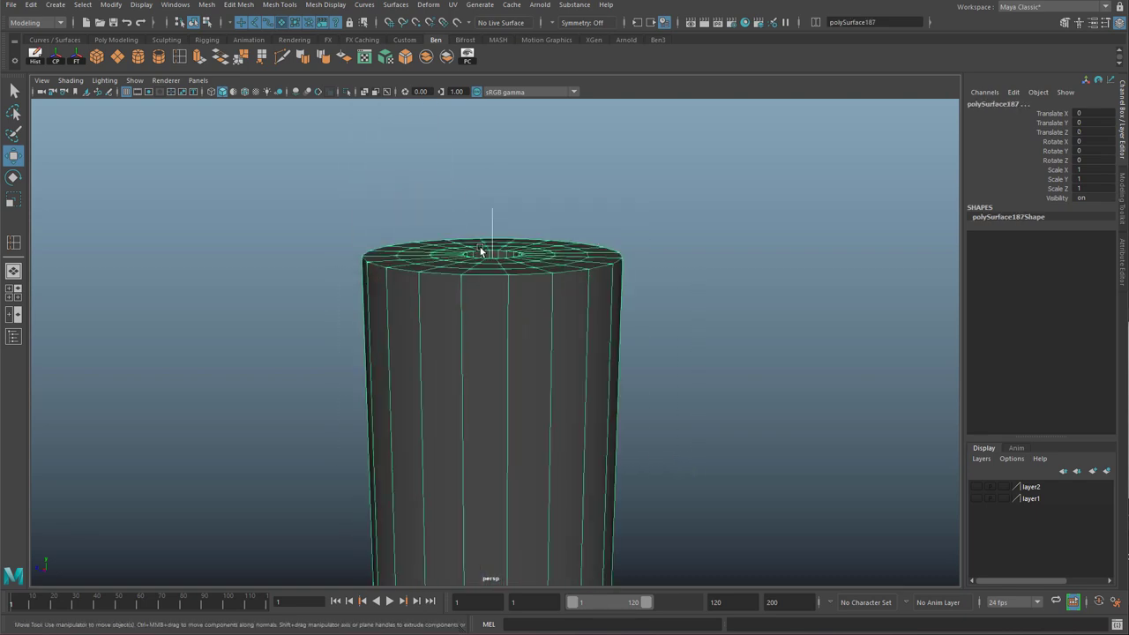
scroll(491, 216, down, 3)
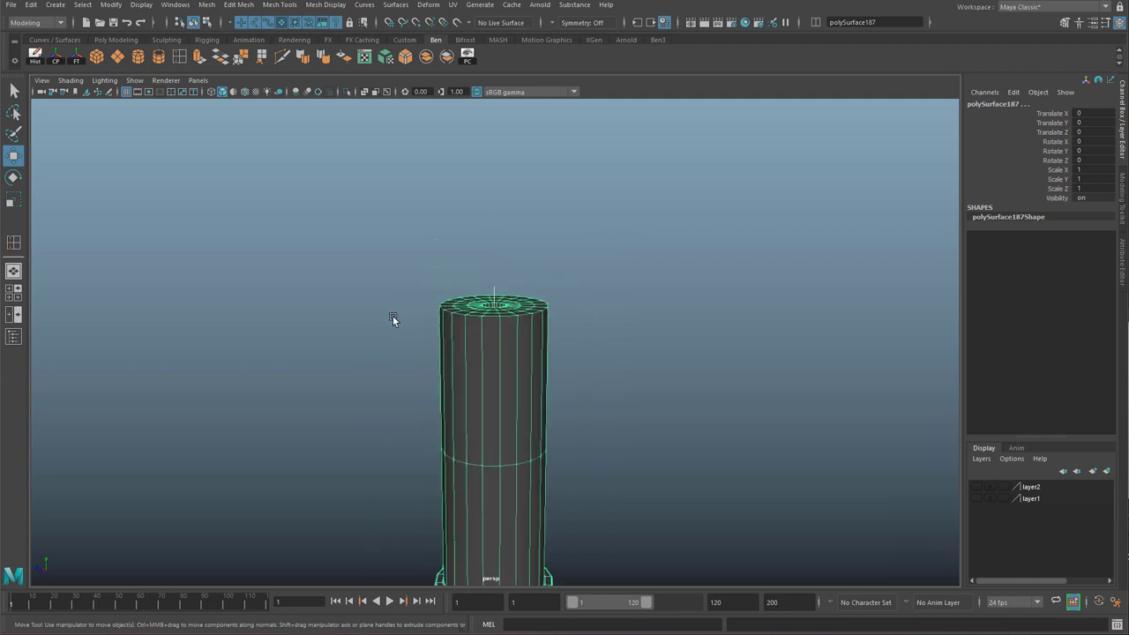
scroll(393, 314, up, 1)
scroll(442, 377, down, 2)
scroll(511, 344, up, 3)
Reselect the tentacle mesh and the curve together and bring the whole arm into view.
click(494, 282)
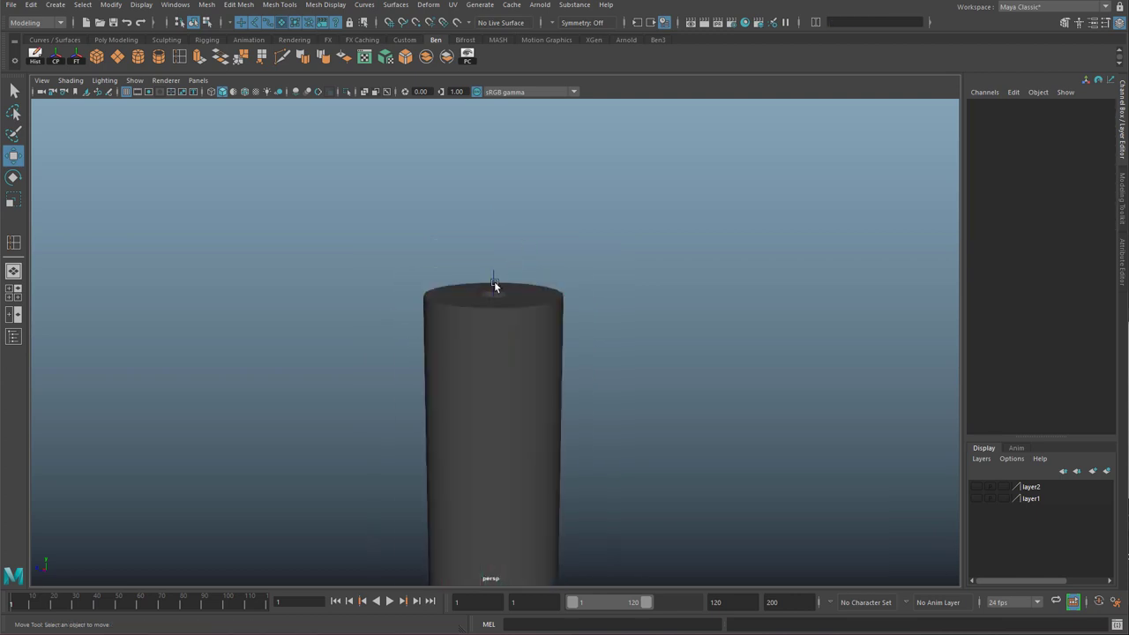
click(492, 277)
scroll(492, 256, up, 5)
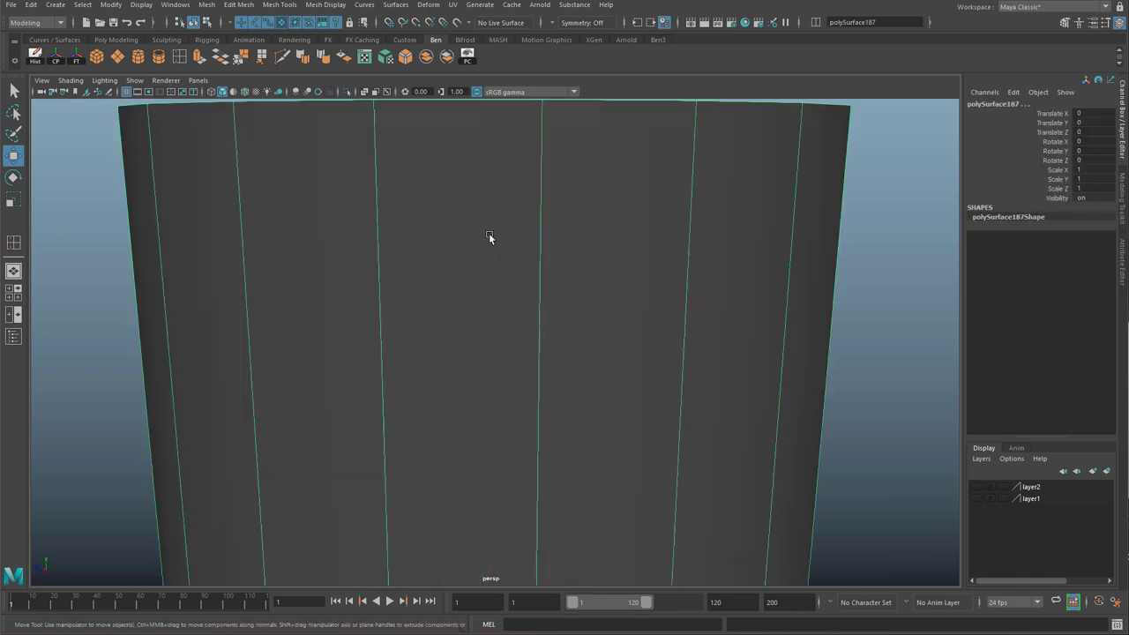
scroll(489, 233, down, 3)
scroll(496, 344, down, 8)
alt+middle_drag(518, 433, 531, 353)
scroll(527, 388, down, 5)
scroll(524, 375, up, 2)
scroll(523, 374, up, 4)
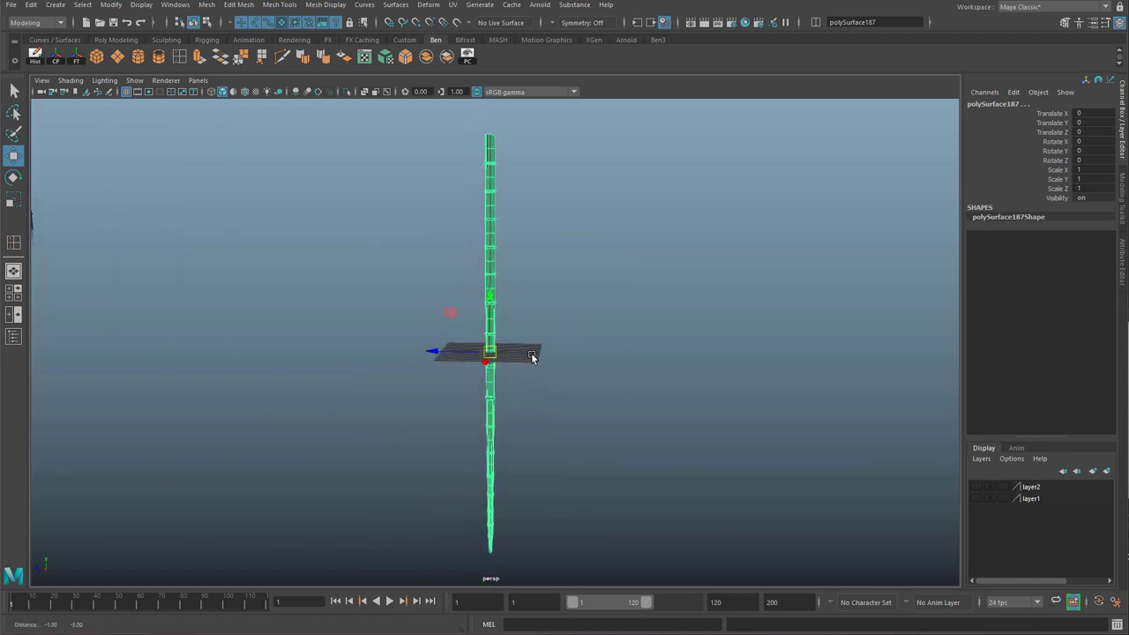
Apply a Curve Warp deformer to the tentacle mesh using the selected curve.
click(37, 23)
click(35, 38)
click(427, 5)
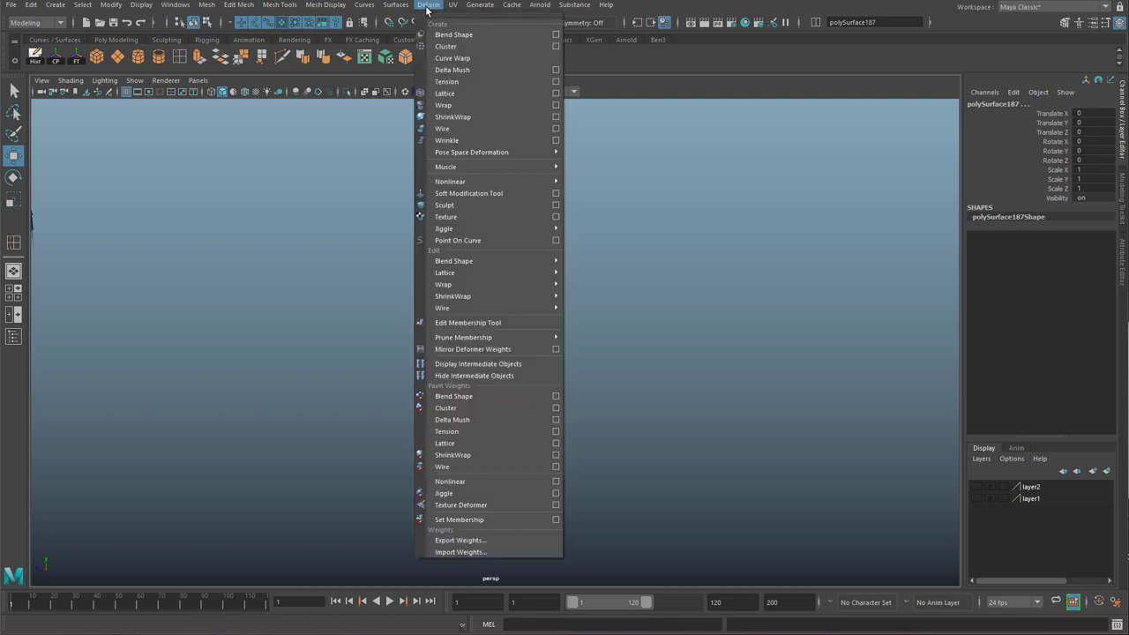
click(488, 58)
scroll(459, 312, down, 3)
scroll(459, 302, up, 3)
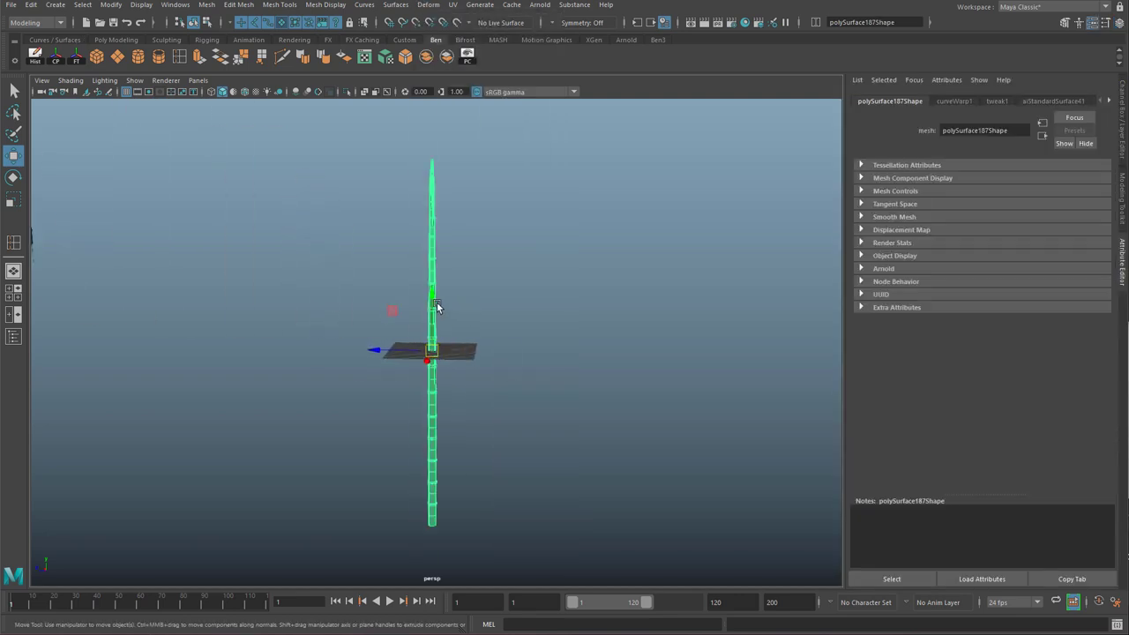
Examine the warped tentacle's claw end from several sides and check the curve's position between the claws.
alt+drag(436, 242, 463, 282)
alt+middle_drag(465, 285, 451, 352)
scroll(450, 344, up, 8)
alt+drag(447, 280, 365, 274)
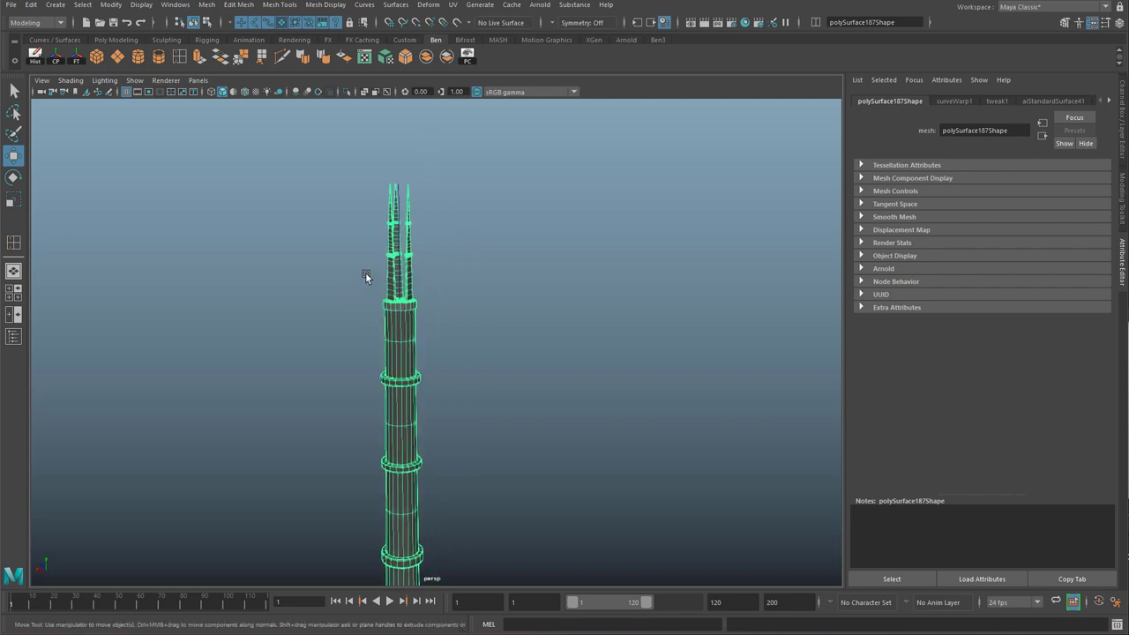
alt+middle_drag(436, 291, 473, 346)
scroll(473, 345, up, 4)
alt+drag(474, 346, 320, 350)
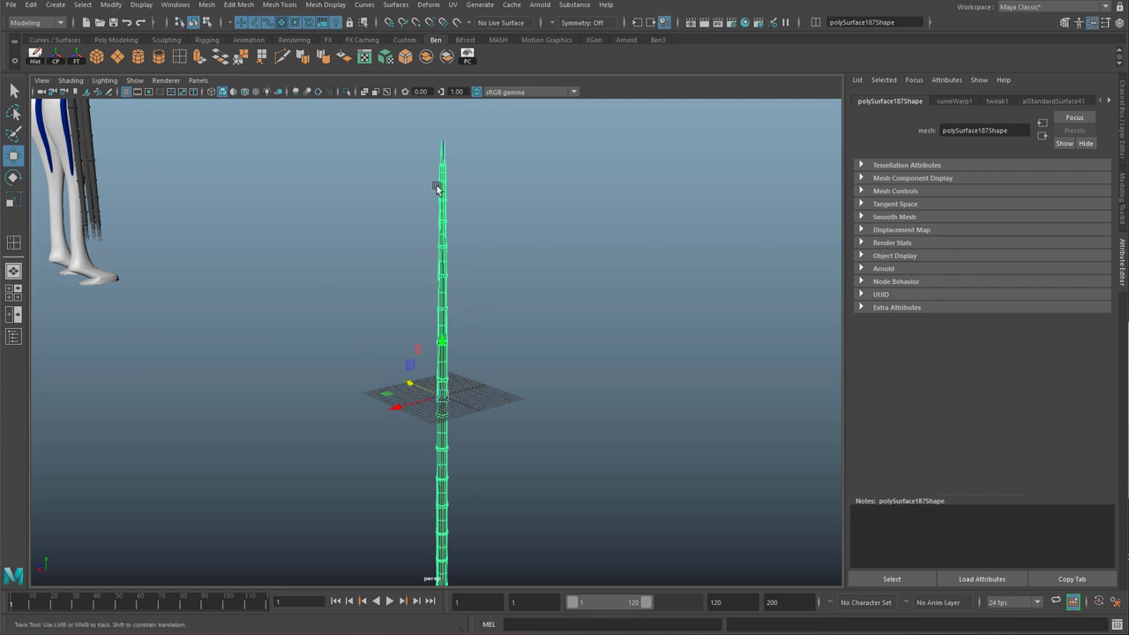
alt+middle_drag(436, 187, 458, 405)
scroll(550, 398, up, 5)
alt+middle_drag(550, 398, 511, 304)
scroll(512, 305, up, 5)
alt+drag(509, 216, 468, 347)
Select the curve between the claws and examine how it runs inside the tentacle in wireframe display.
click(491, 282)
alt+middle_drag(454, 503, 450, 339)
key(4)
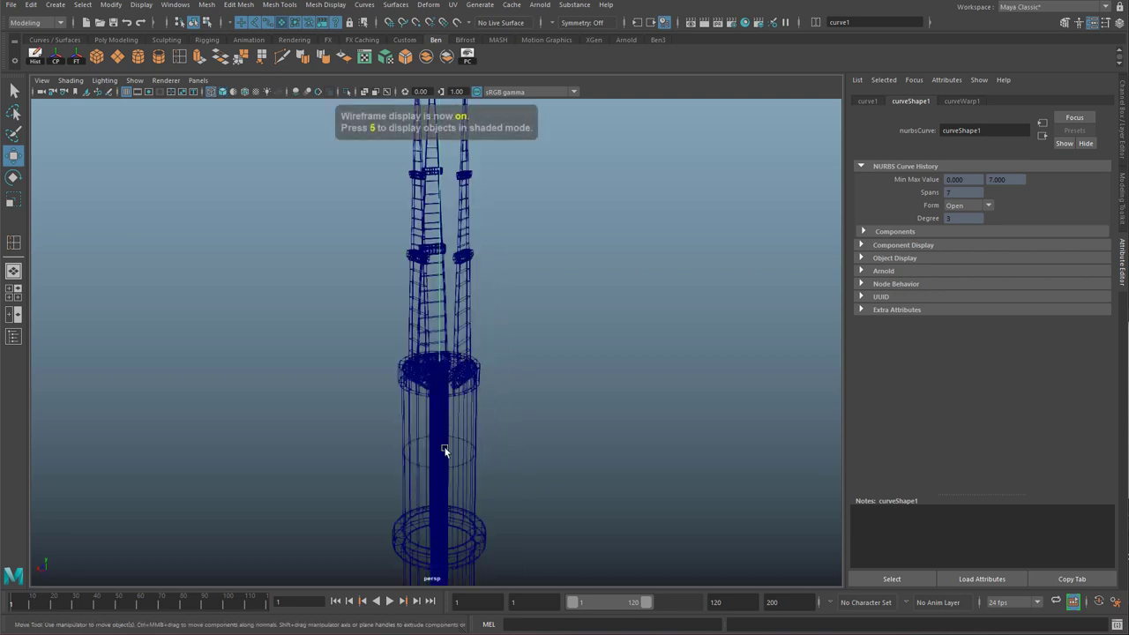
alt+middle_drag(446, 452, 384, 130)
scroll(385, 130, up, 3)
alt+middle_drag(341, 287, 525, 356)
scroll(473, 307, up, 6)
scroll(526, 357, up, 4)
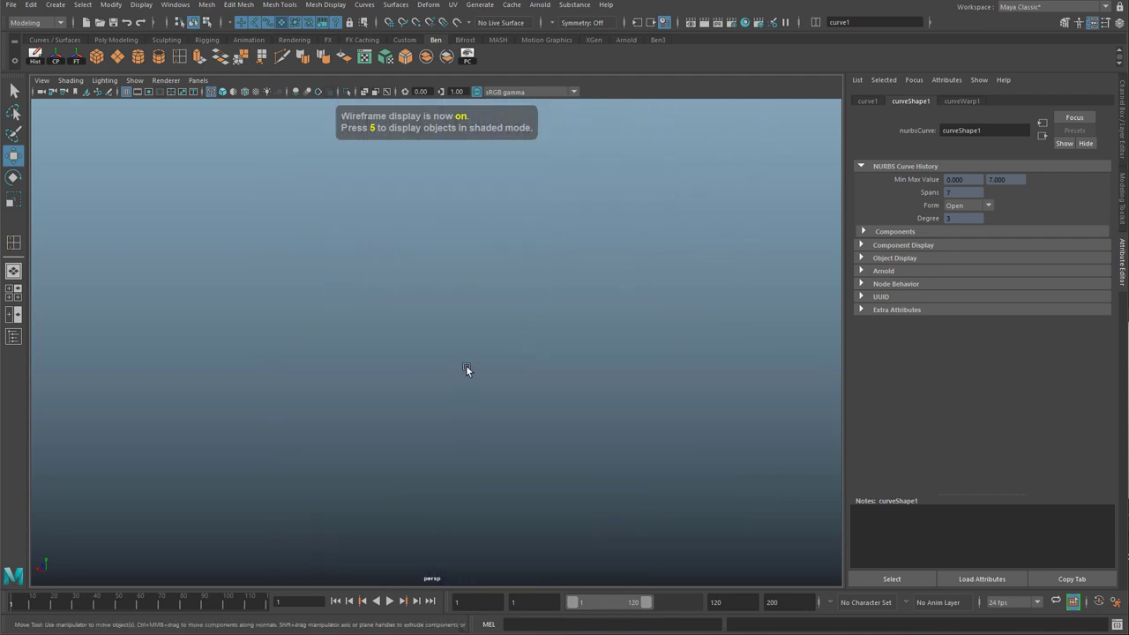
alt+drag(453, 342, 382, 351)
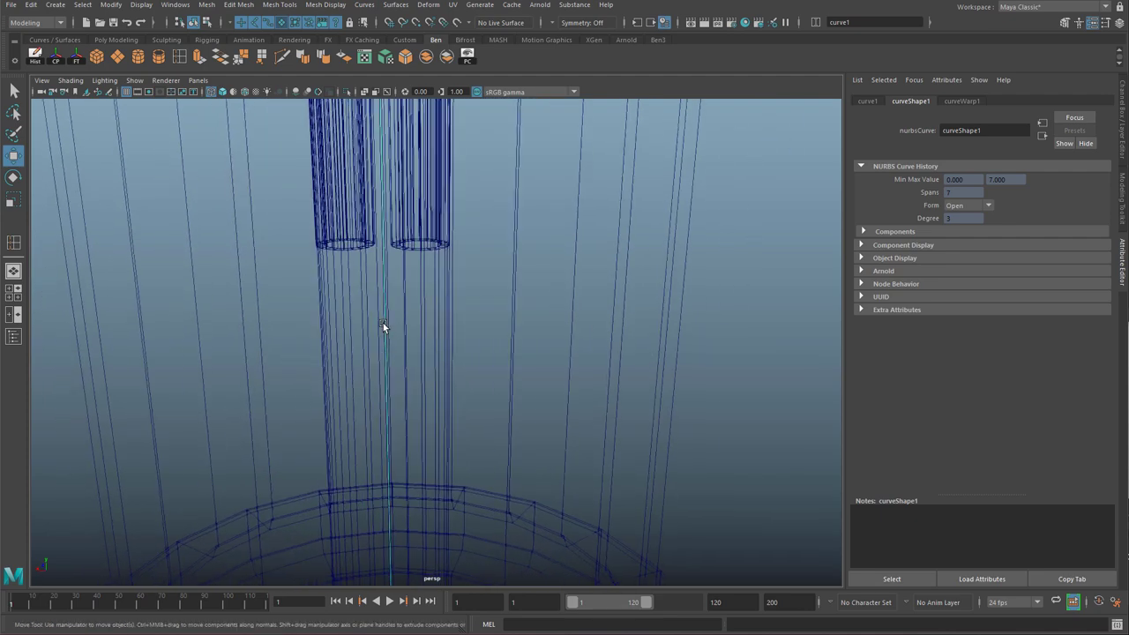
Try to pick the curve inside the wireframe tentacle and reselect it between the claws.
click(383, 321)
click(381, 322)
scroll(383, 319, down, 3)
click(389, 314)
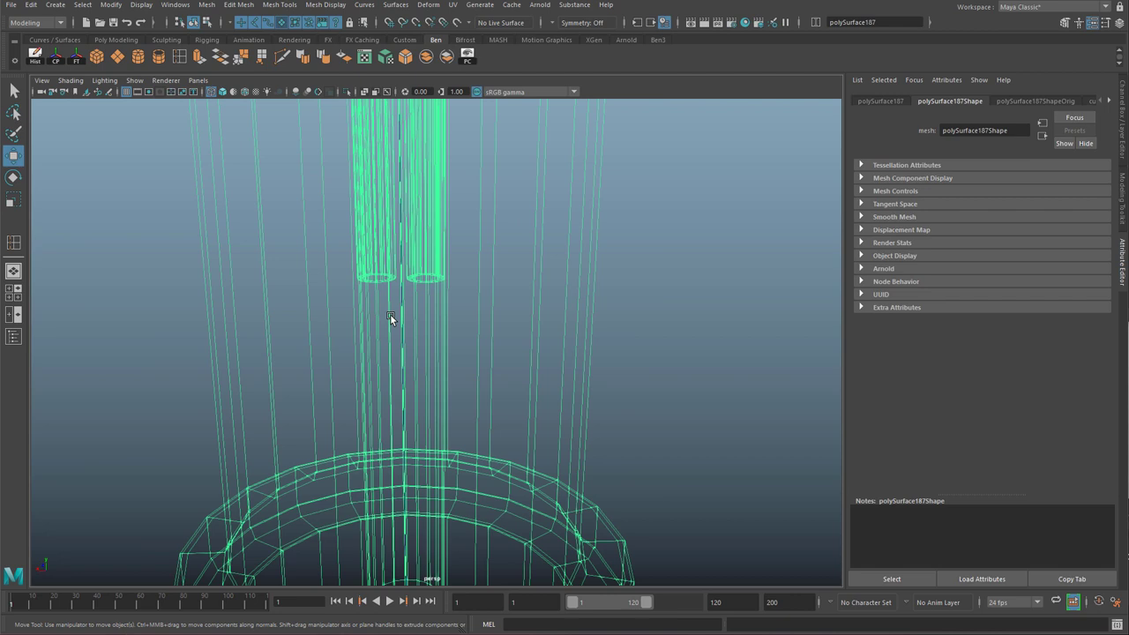
alt+drag(390, 314, 447, 339)
click(462, 296)
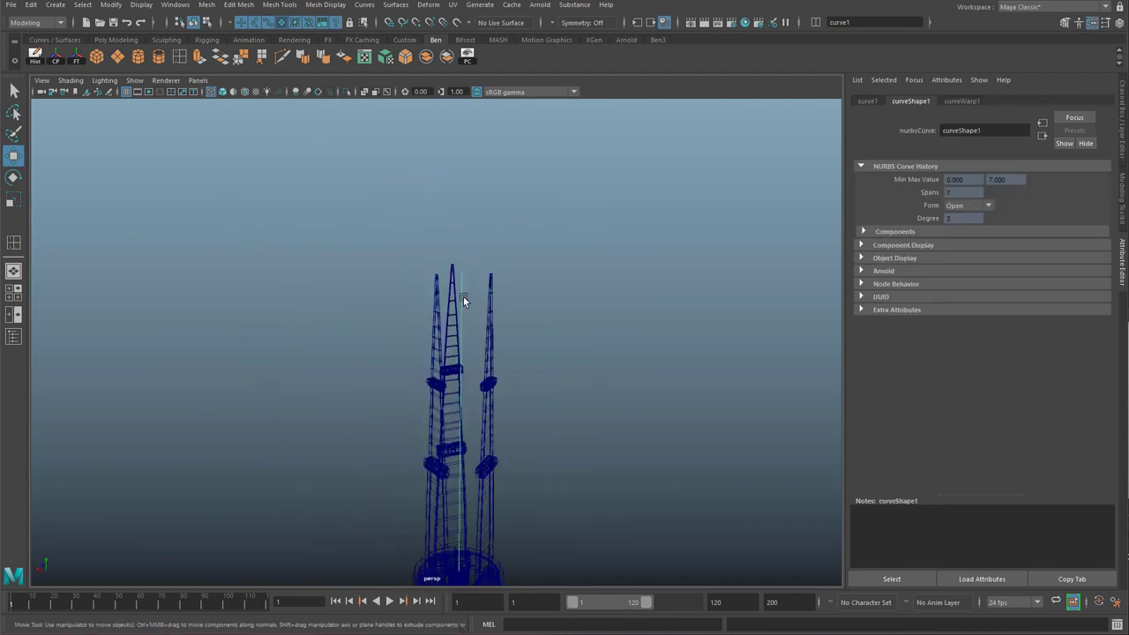
Turn off selection of surface objects and pick the curve through the shaded tentacle mesh.
click(194, 24)
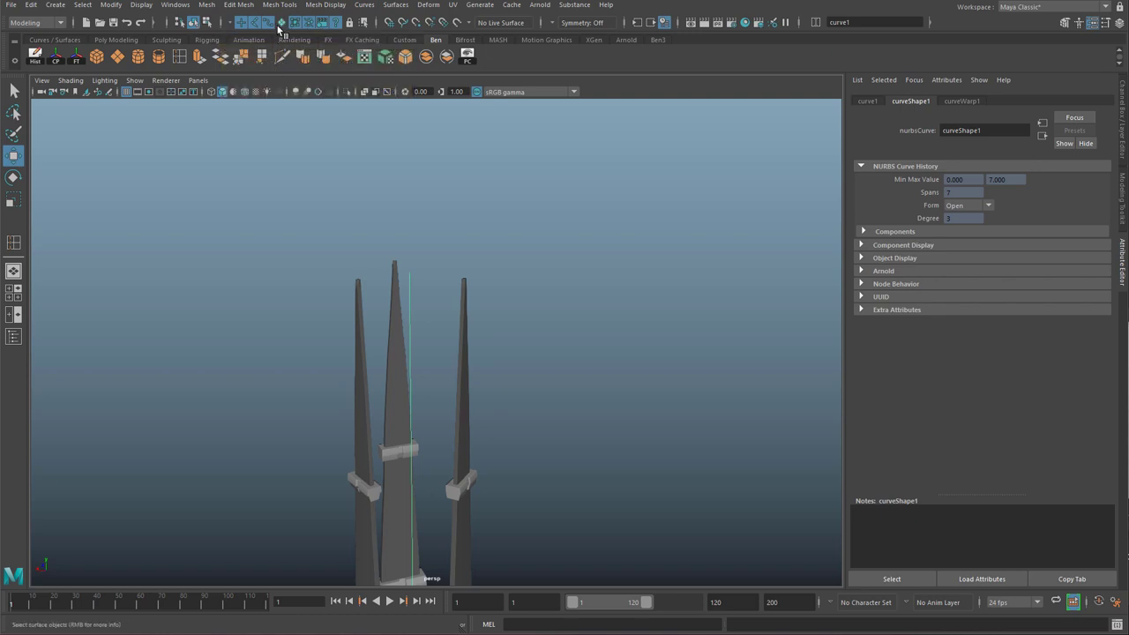
drag(295, 277, 386, 378)
alt+middle_drag(467, 520, 485, 366)
alt+right_drag(485, 366, 431, 381)
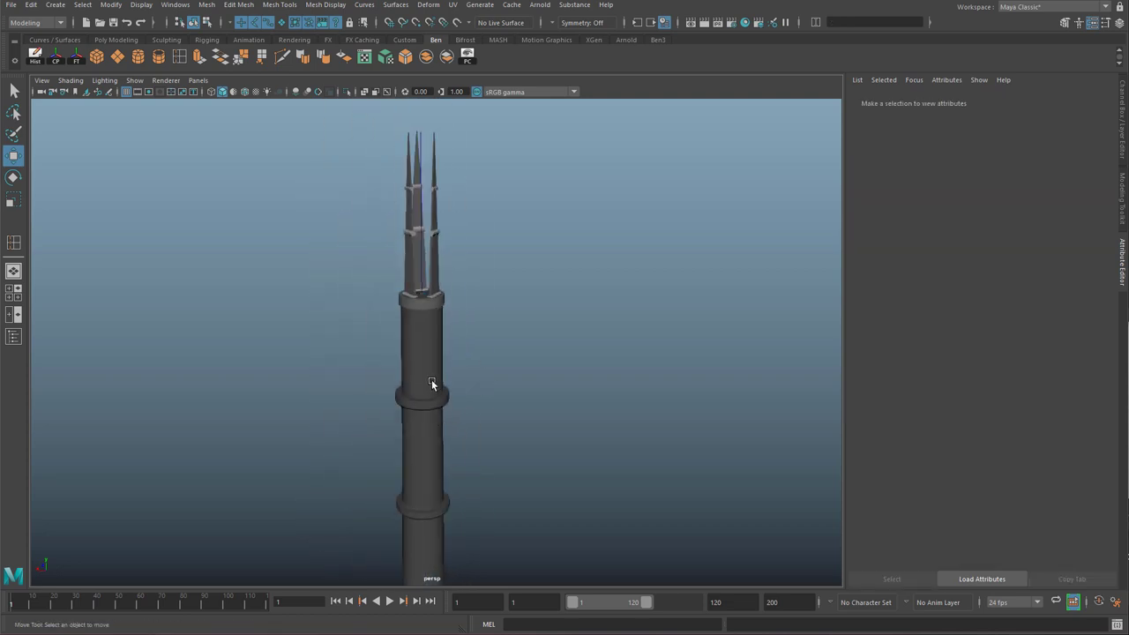
alt+middle_drag(431, 380, 437, 529)
alt+right_drag(436, 529, 441, 394)
click(443, 389)
alt+middle_drag(443, 389, 446, 373)
alt+right_drag(446, 373, 441, 441)
alt+middle_drag(441, 441, 441, 250)
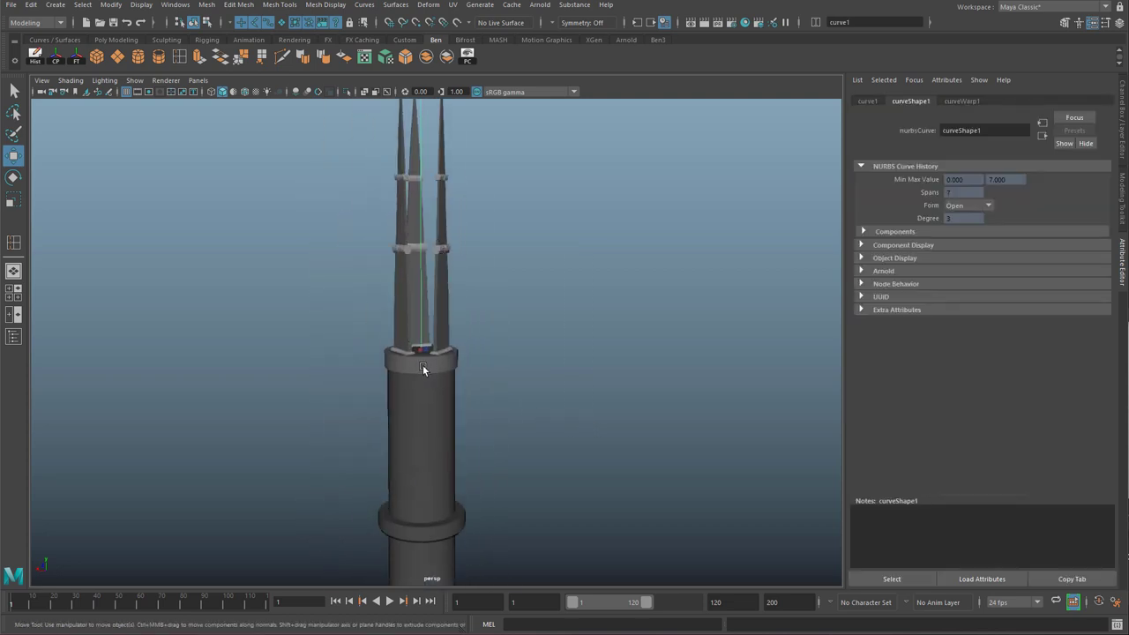
Bring up the component modes of the curve near the claw tips.
alt+middle_drag(420, 188, 427, 320)
alt+drag(427, 320, 449, 309)
alt+right_drag(450, 309, 476, 300)
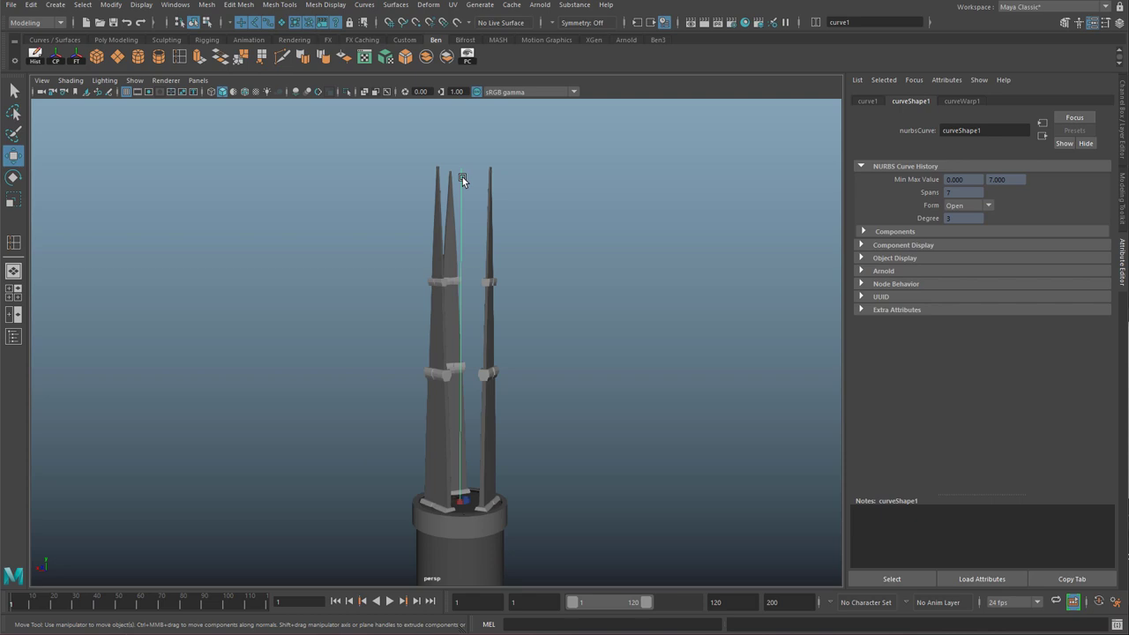
right_click(462, 179)
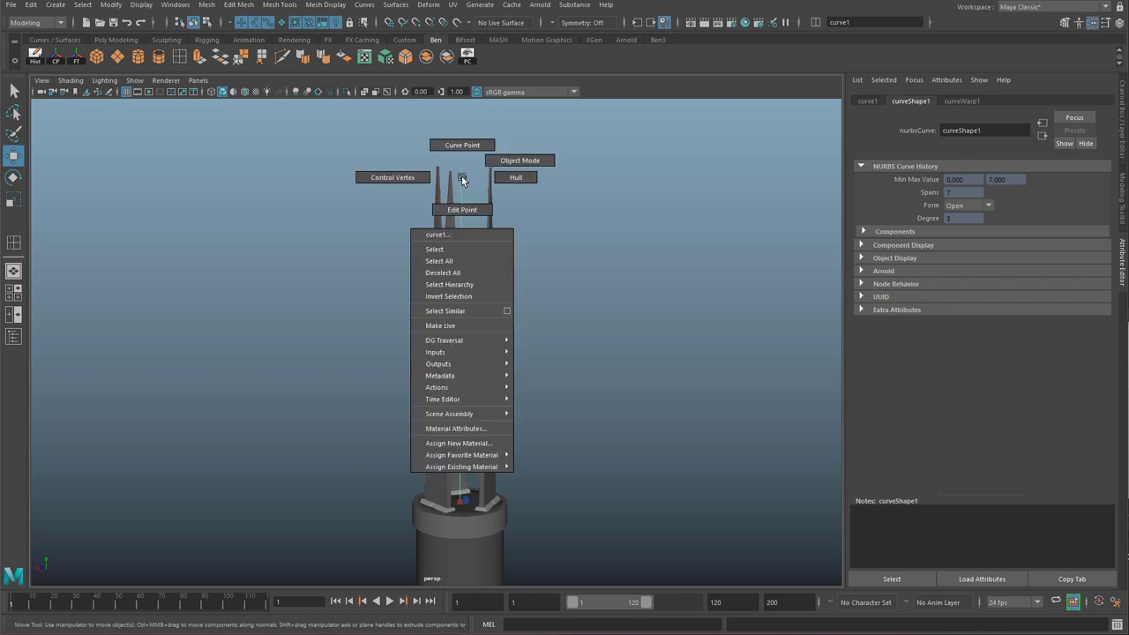
alt+middle_drag(464, 471, 459, 276)
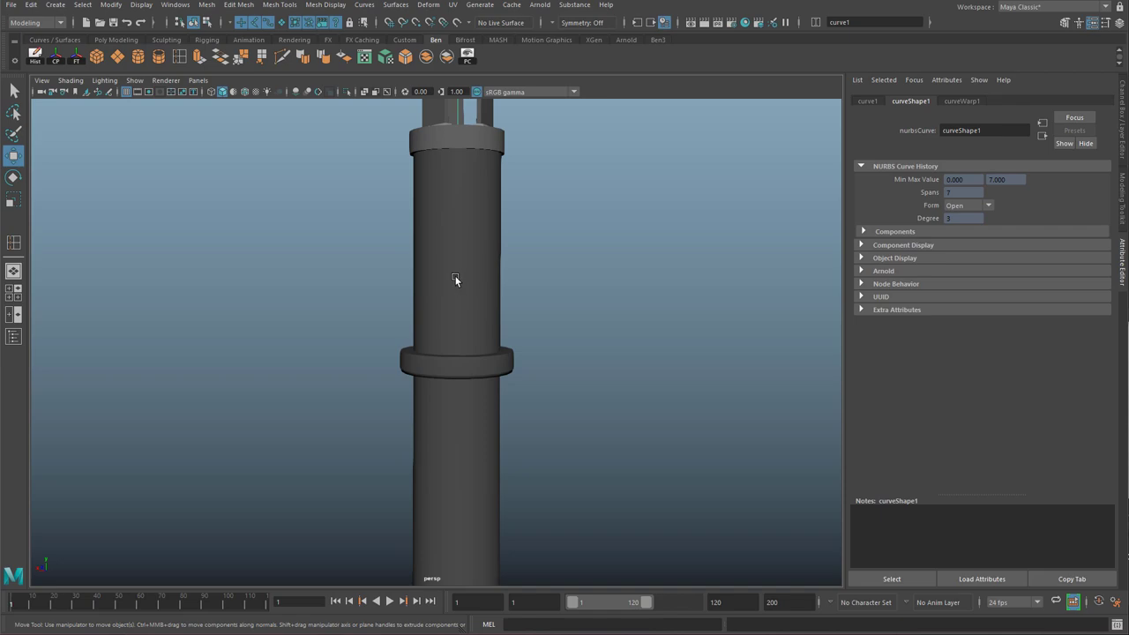
Try to enter Control Vertex mode on the curve inside the tentacle in wireframe display.
key(4)
alt+right_drag(536, 308, 578, 318)
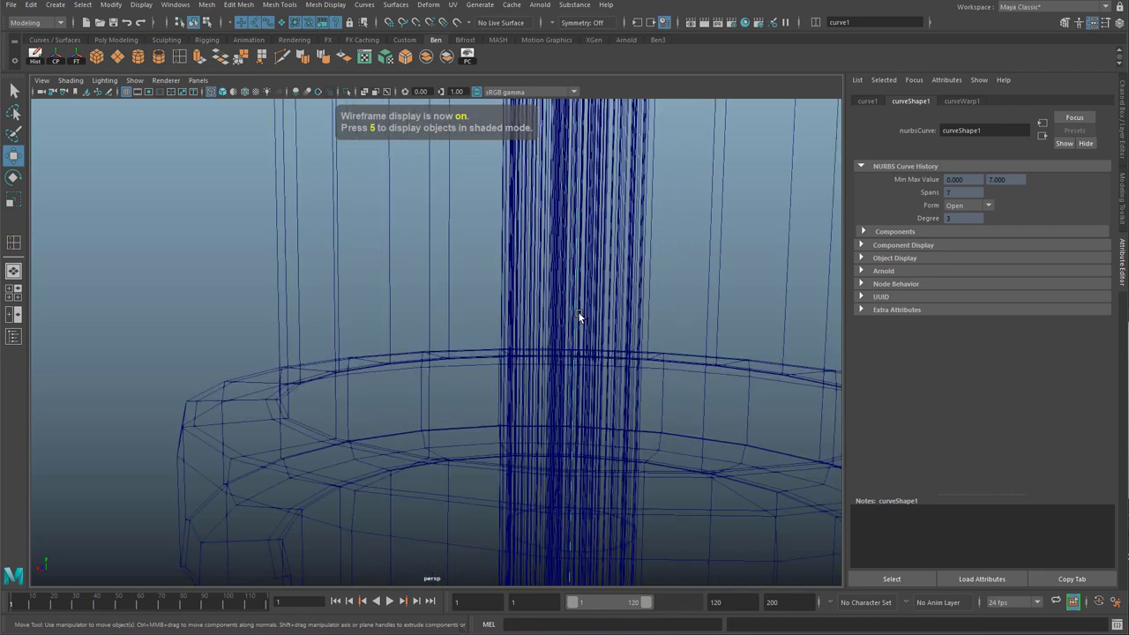
right_click(572, 306)
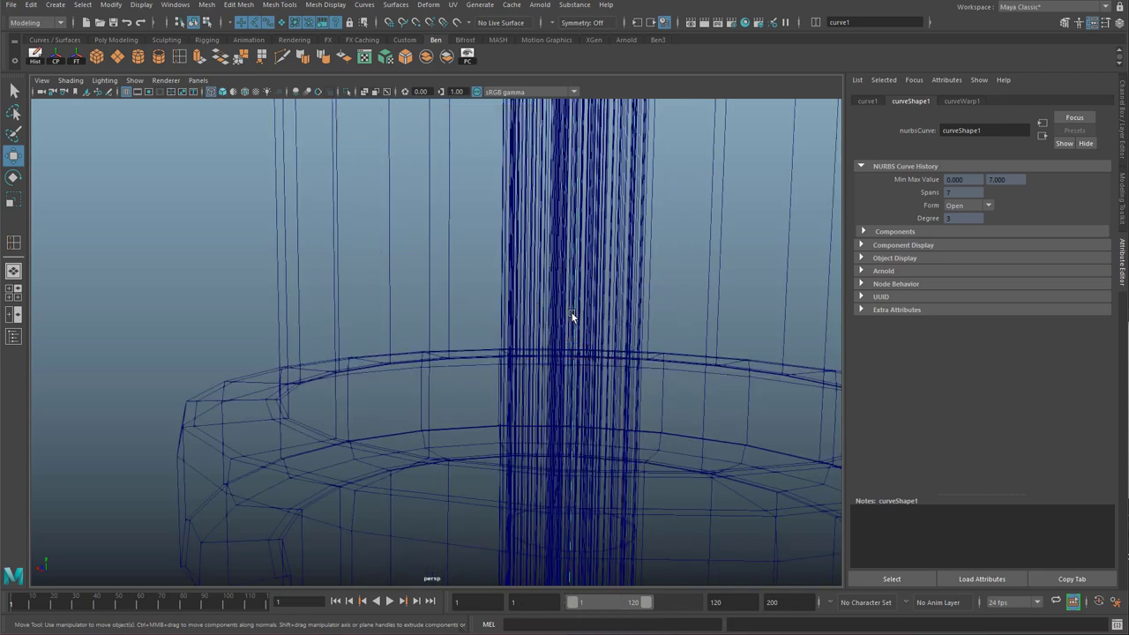
alt+middle_drag(573, 313, 515, 332)
right_drag(516, 324, 462, 325)
alt+right_drag(463, 325, 460, 355)
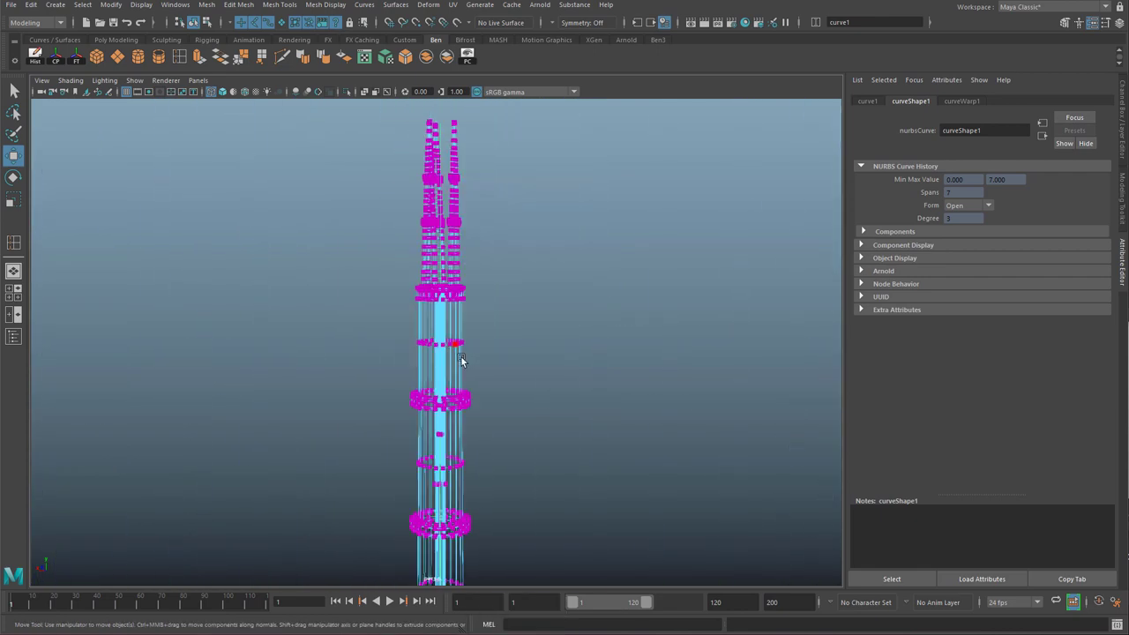
alt+middle_drag(460, 356, 459, 354)
alt+right_drag(459, 354, 462, 194)
alt+middle_drag(462, 194, 435, 300)
mouse_move(435, 300)
alt+right_down()
mouse_move(425, 253)
mouse_move(489, 234)
alt+right_up()
Return the viewport to smooth shading and turn on X-Ray display so the curve shows through the tentacle.
key(5)
alt+right_drag(491, 240, 501, 565)
mouse_move(503, 568)
alt+middle_down()
mouse_move(505, 381)
mouse_move(502, 463)
mouse_move(500, 447)
alt+middle_up()
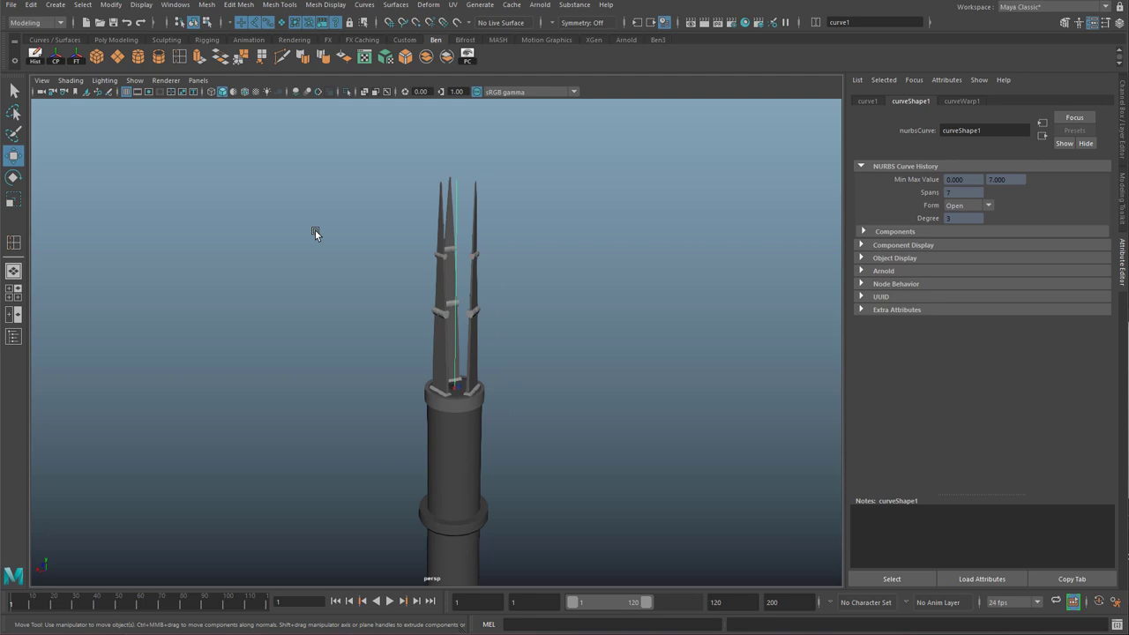
click(71, 80)
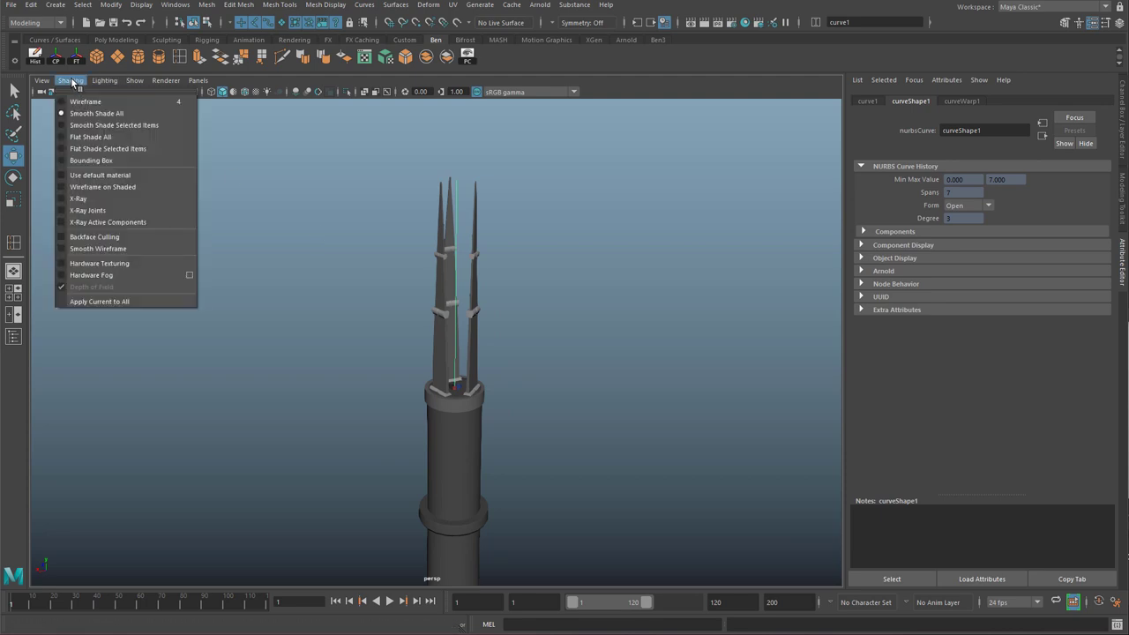
click(76, 208)
alt+right_drag(434, 244, 474, 429)
alt+drag(473, 429, 388, 466)
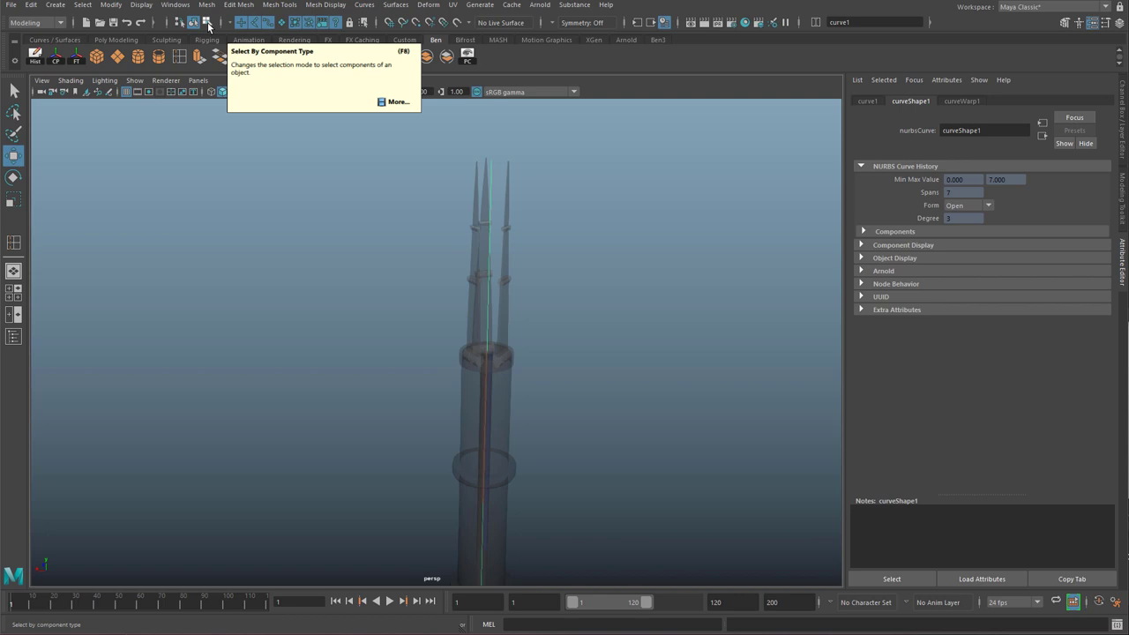
Try to select the curve's end control point at the claw tips using component selection mode.
click(208, 26)
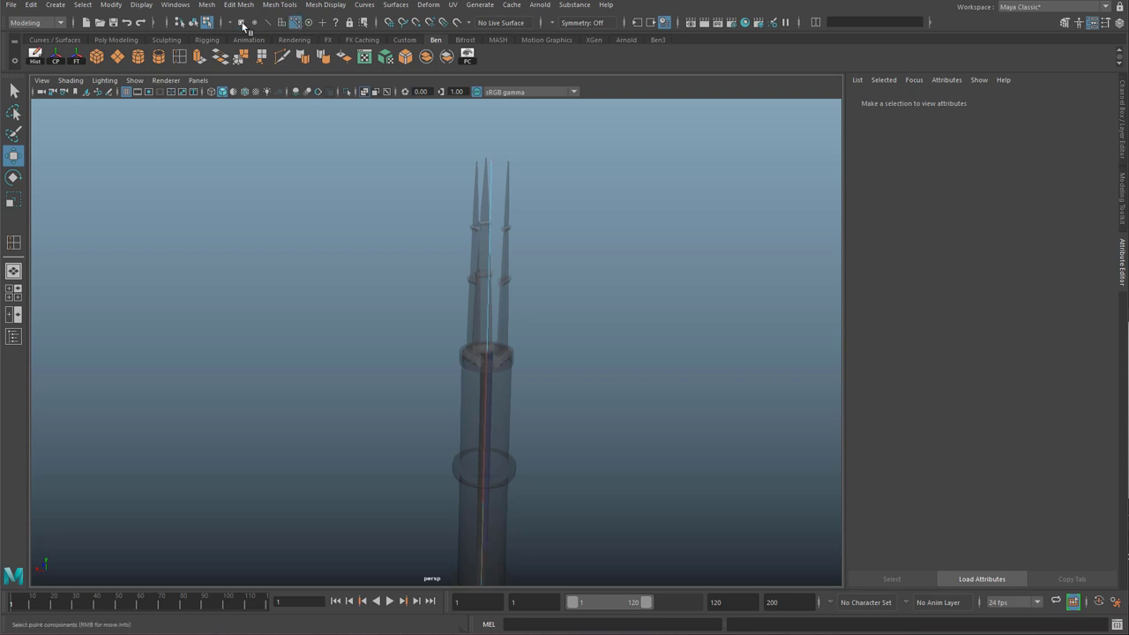
click(489, 163)
drag(488, 163, 490, 205)
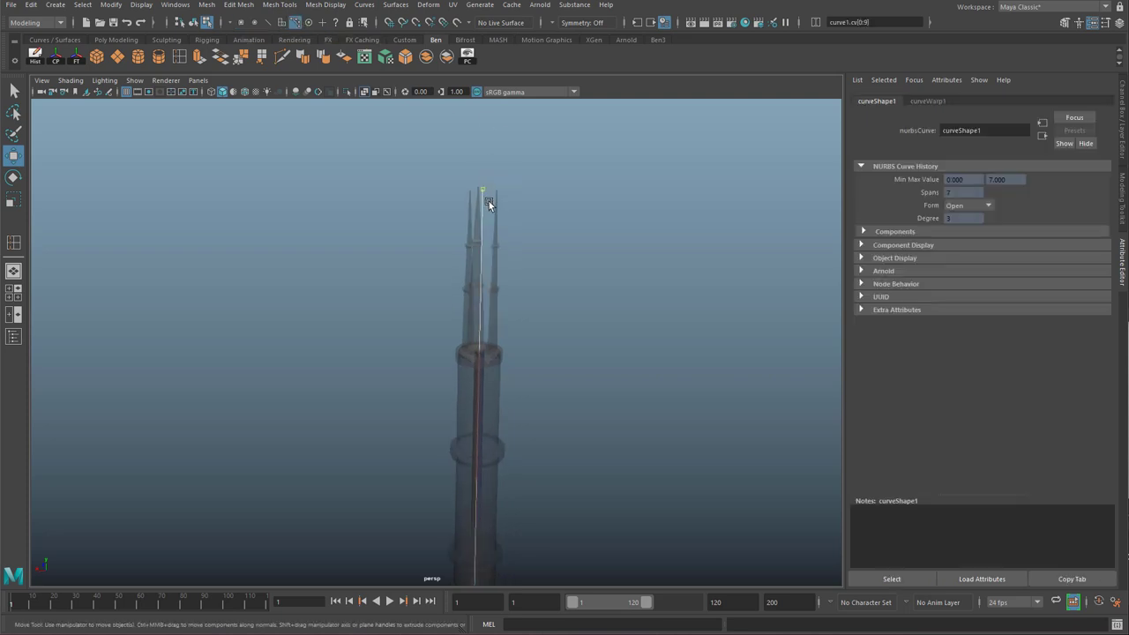
alt+right_drag(488, 203, 533, 451)
alt+middle_drag(533, 451, 551, 313)
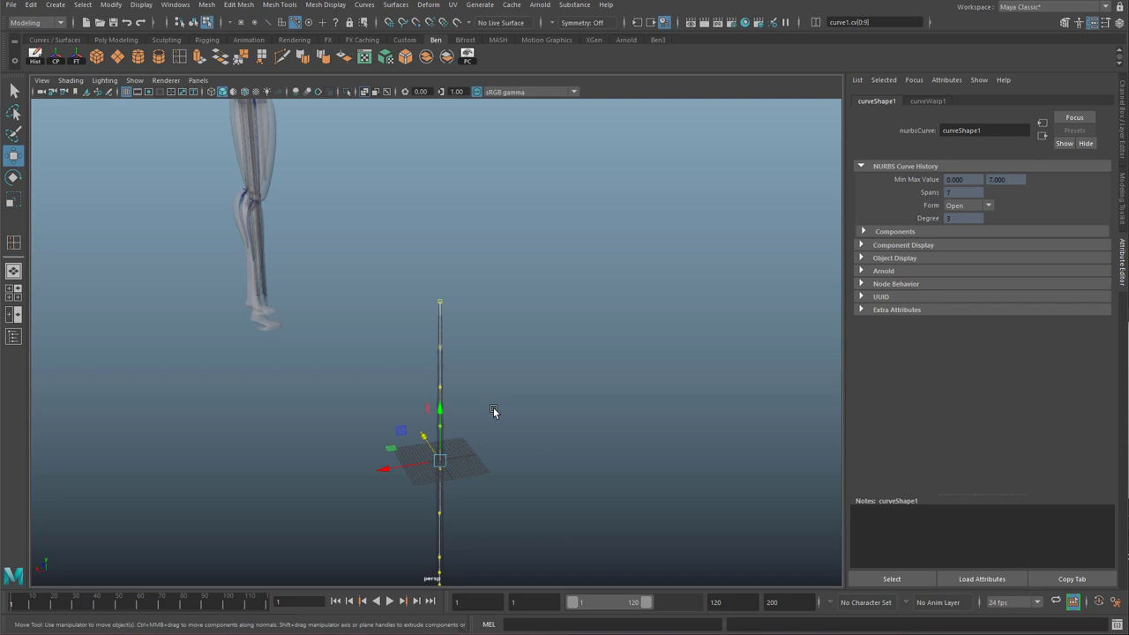
alt+drag(493, 412, 462, 334)
alt+drag(463, 229, 311, 307)
click(536, 213)
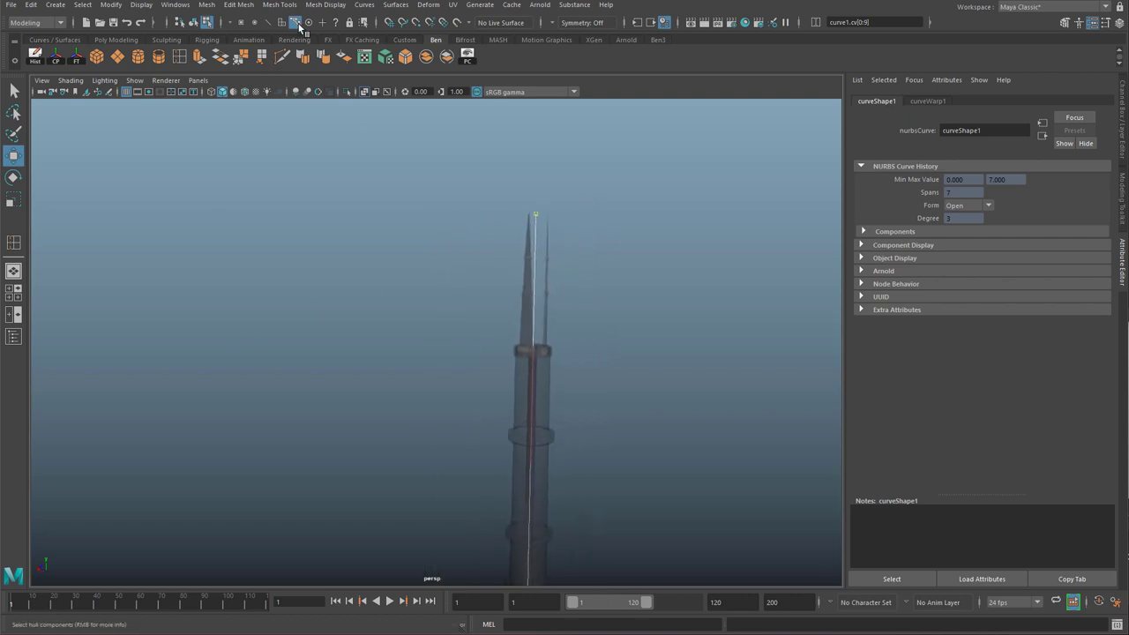
Return to object selection, enter Control Vertex mode on the curve and select its end CV at the claw tips.
click(194, 23)
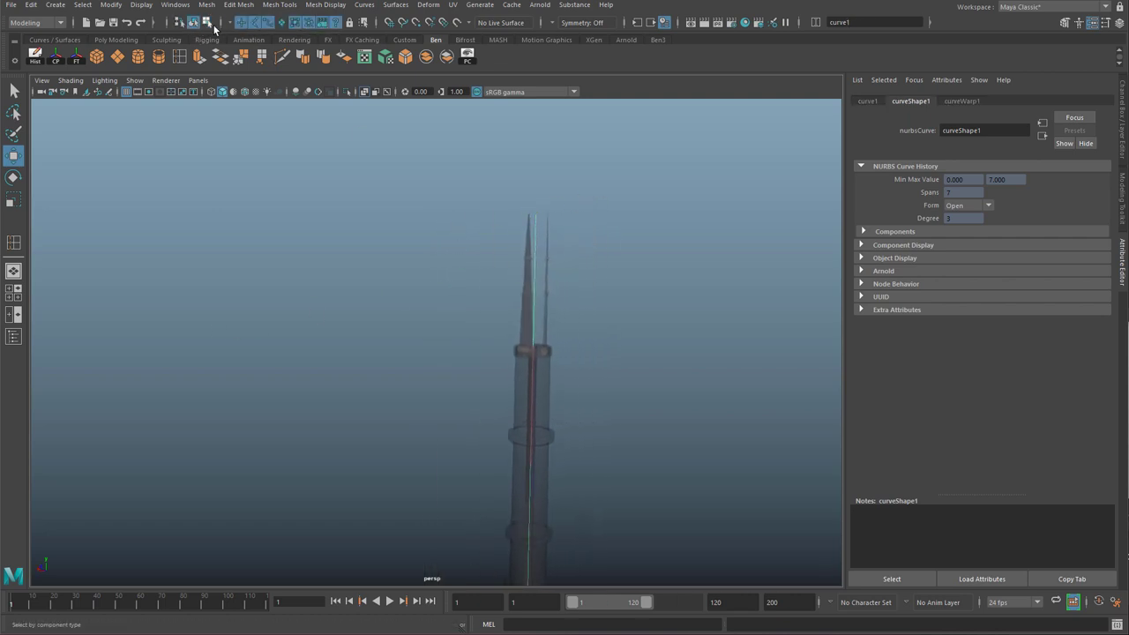
right_drag(537, 217, 460, 214)
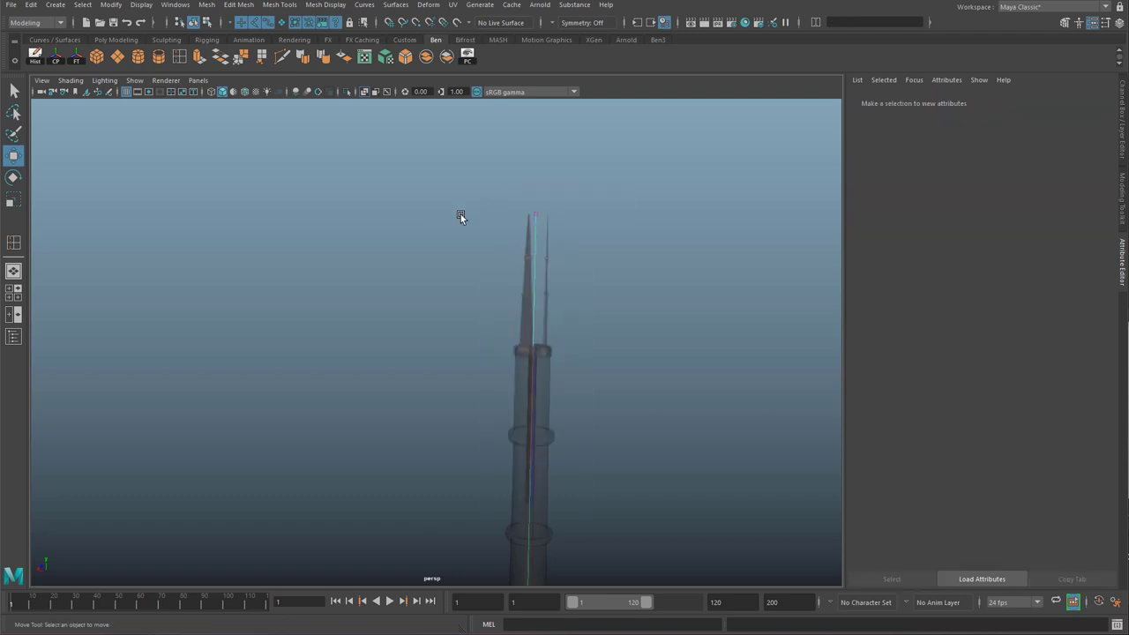
scroll(520, 383, down, 8)
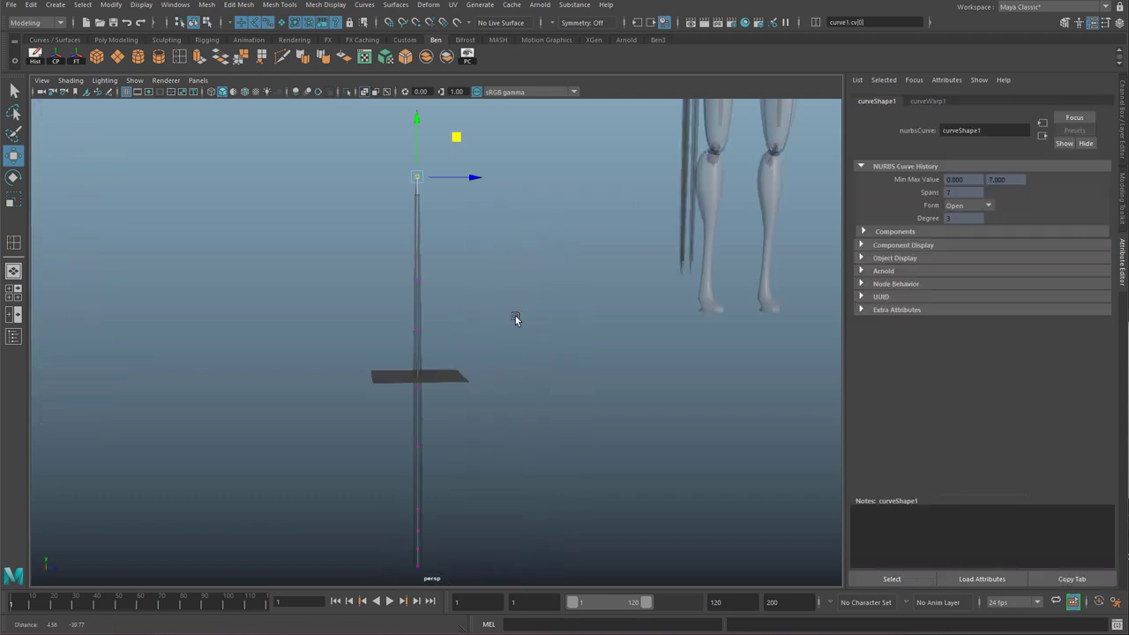
scroll(511, 363, up, 7)
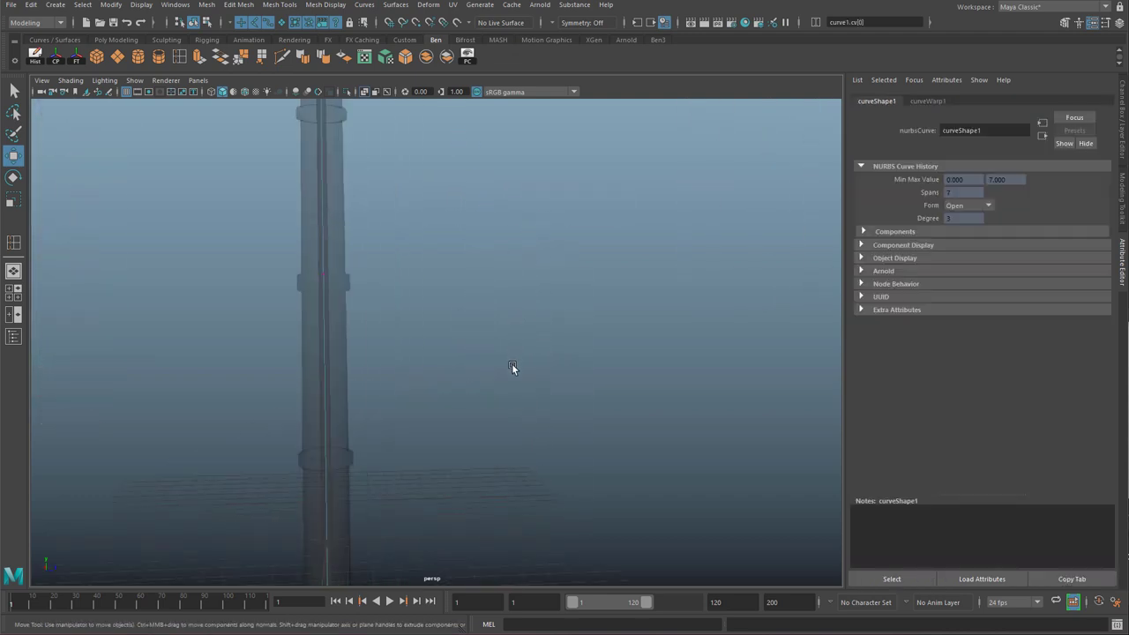
scroll(513, 325, down, 7)
scroll(524, 438, up, 5)
alt+middle_drag(512, 325, 455, 356)
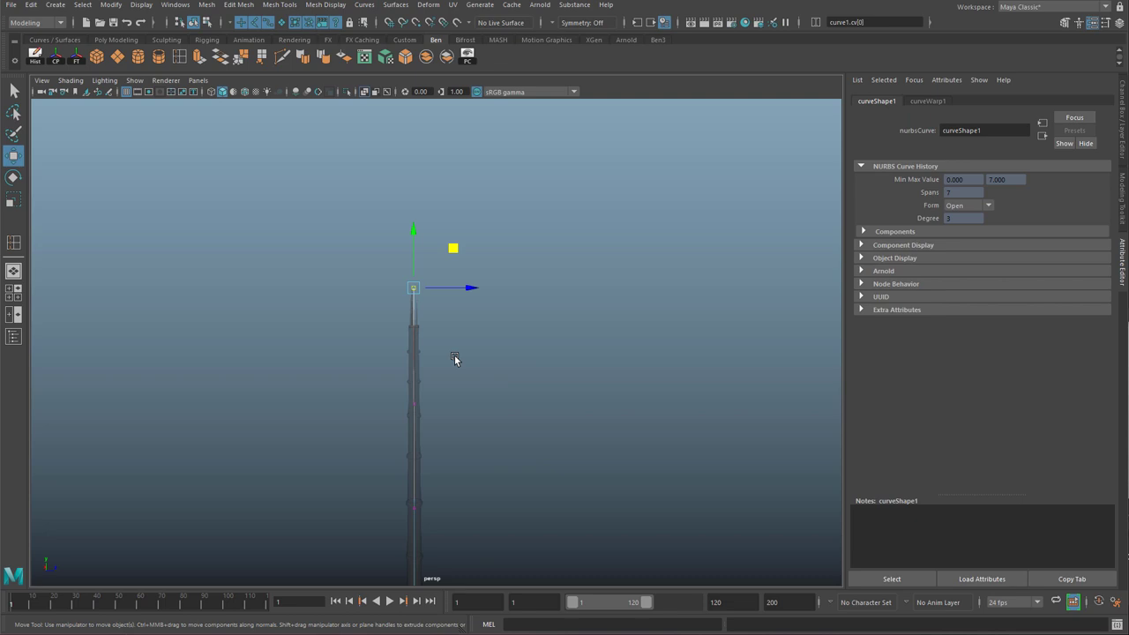
scroll(469, 344, down, 6)
scroll(490, 305, up, 3)
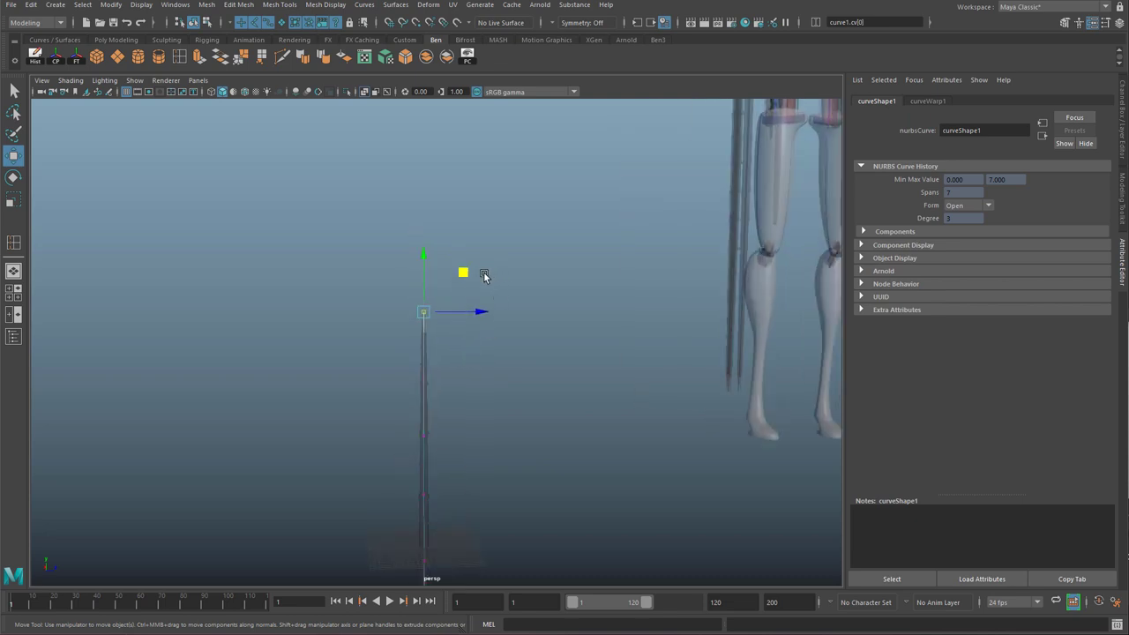
Try to bend the tentacle by moving the curve's top end CV sideways, away from the figure.
drag(463, 306, 588, 291)
key(ctrl+z)
middle_drag(463, 265, 191, 233)
scroll(475, 400, down, 5)
alt+middle_drag(459, 413, 439, 352)
scroll(439, 352, up, 4)
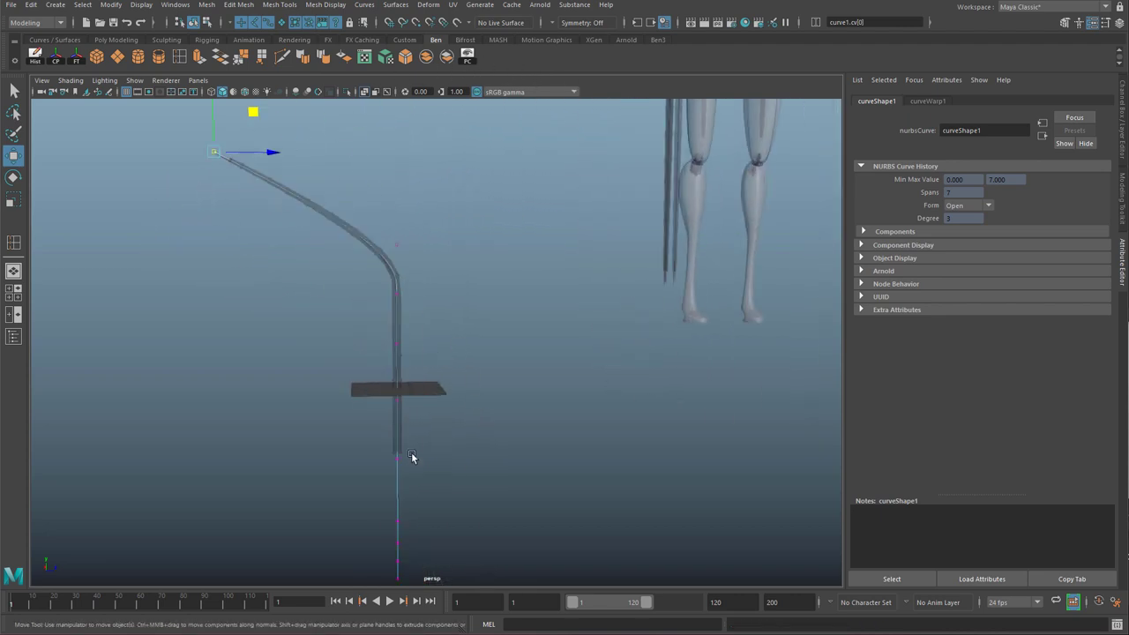
Examine from several angles how the bent tentacle sits along the curve and where its mesh ends.
alt+drag(411, 454, 409, 416)
alt+middle_drag(446, 429, 494, 376)
scroll(494, 376, up, 8)
alt+drag(474, 415, 455, 419)
scroll(457, 428, down, 8)
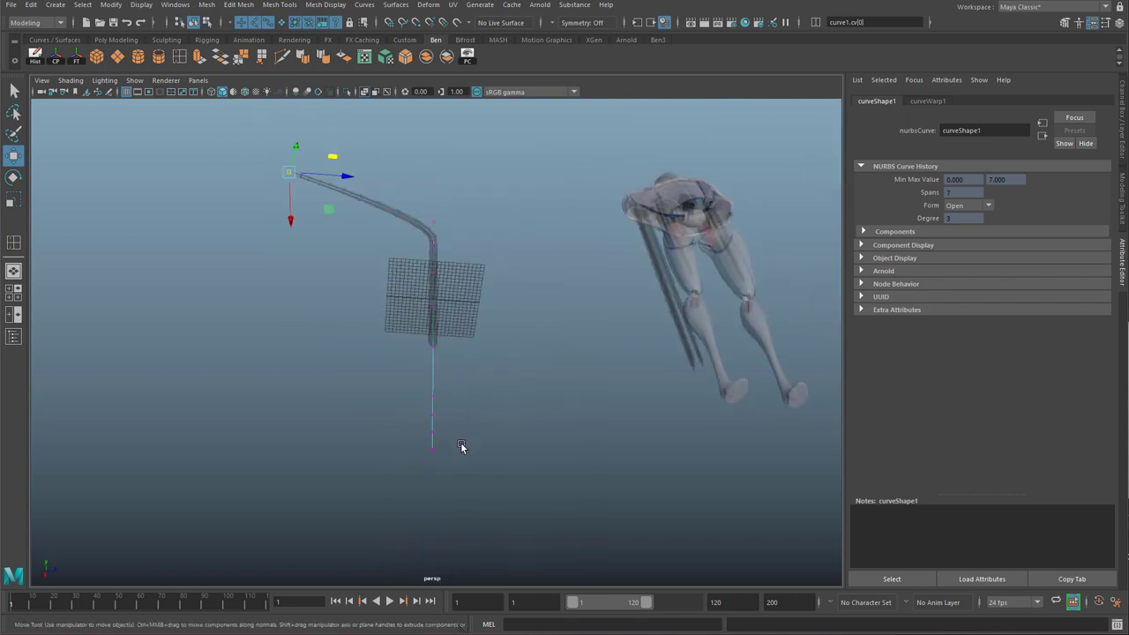
alt+middle_drag(460, 445, 441, 449)
alt+drag(441, 449, 414, 494)
scroll(379, 352, up, 3)
alt+middle_drag(357, 281, 488, 465)
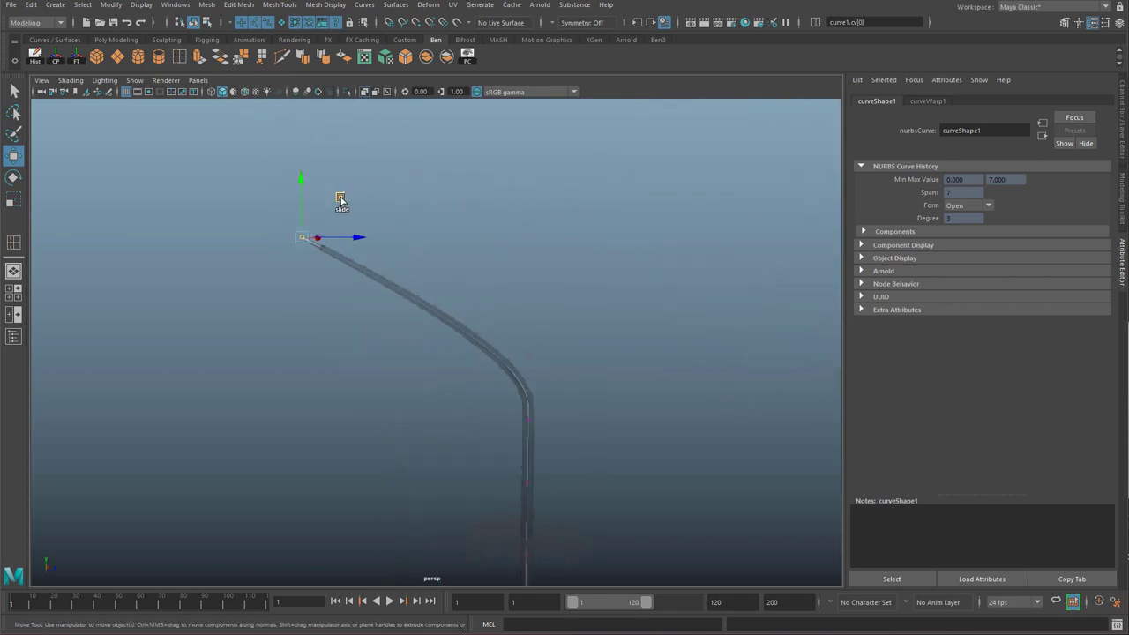
Move the top end CV toward the figure and upward, and undo the CV moves to straighten the tentacle.
middle_drag(340, 201, 672, 254)
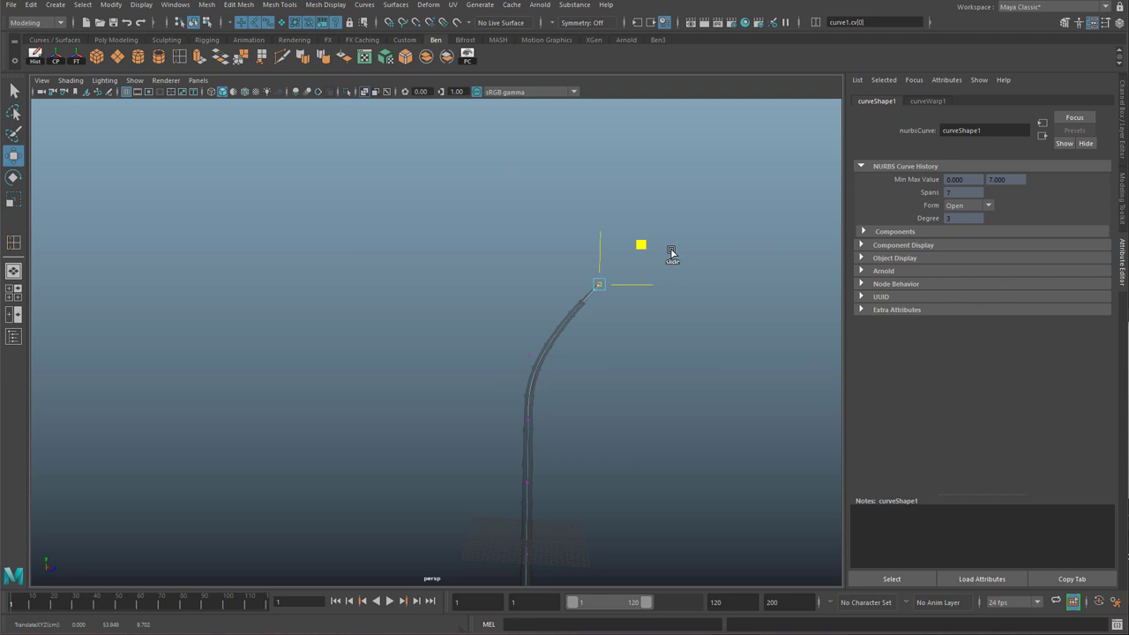
drag(671, 252, 663, 51)
scroll(649, 309, down, 4)
key(ctrl+z)
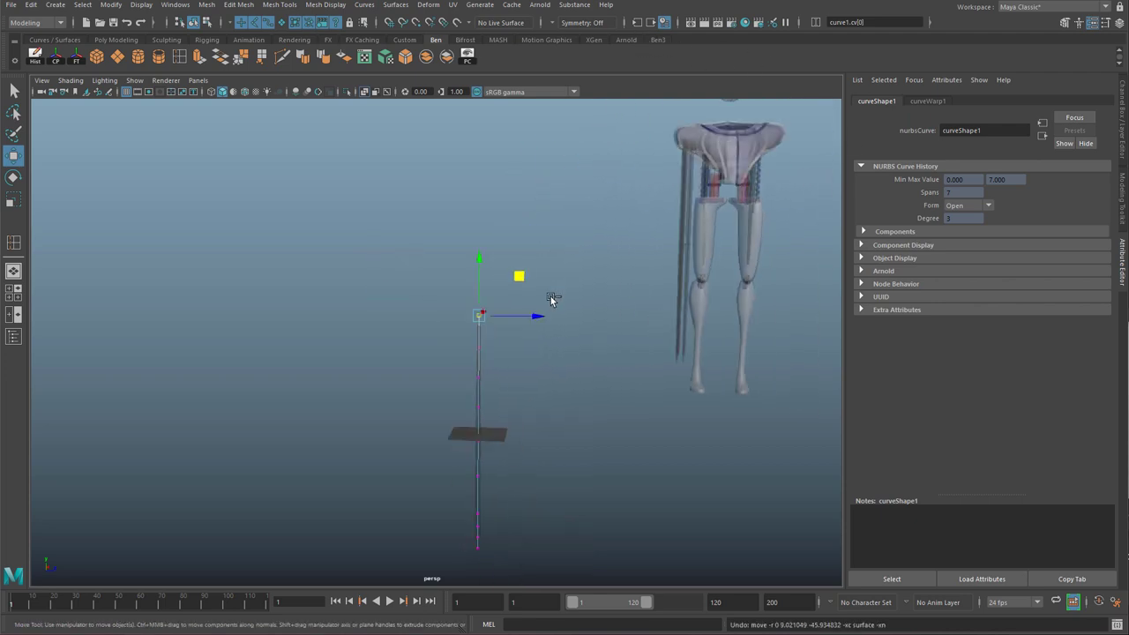
Select the curve in Object Mode and turn on Flip Axis in its curve warp settings.
alt+drag(550, 297, 431, 262)
right_drag(439, 250, 485, 233)
key(f)
alt+drag(471, 413, 758, 254)
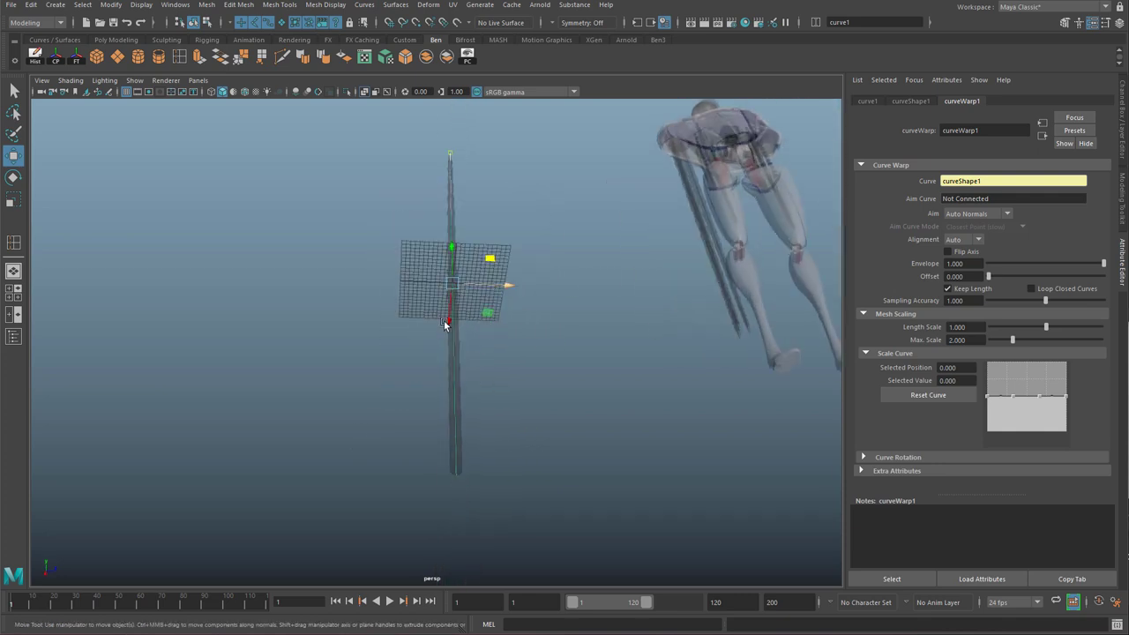
alt+drag(444, 320, 404, 361)
right_drag(389, 331, 454, 291)
alt+drag(397, 346, 491, 349)
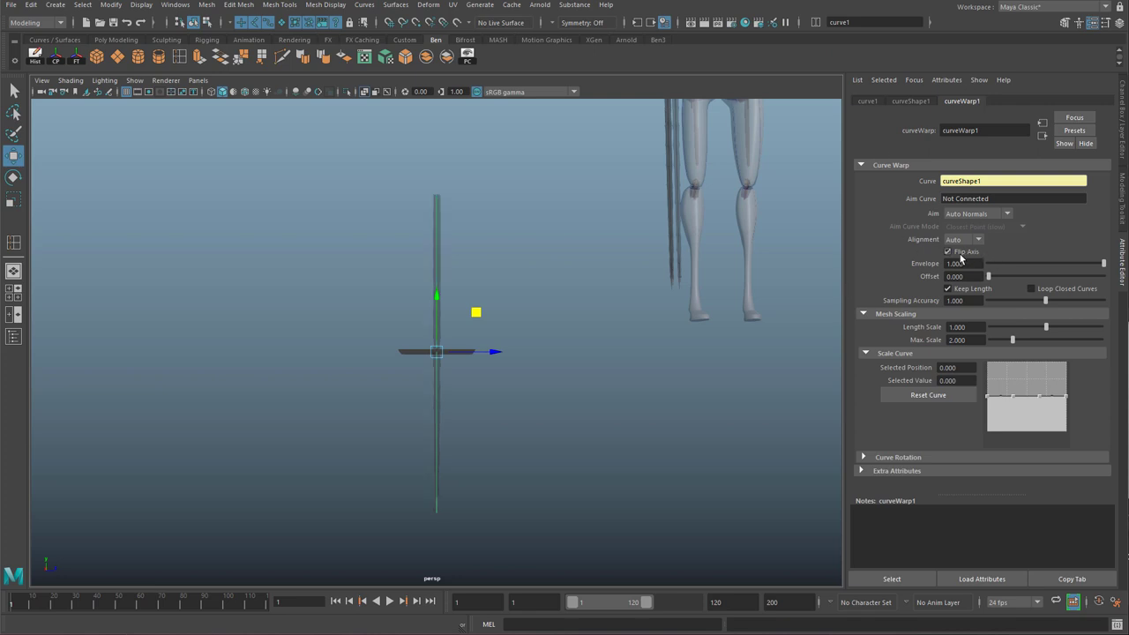
Enter Control Vertex mode on the curve and select the lowest CV at the end of the claws.
alt+middle_drag(408, 481, 432, 286)
alt+right_drag(432, 286, 493, 367)
drag(702, 295, 702, 295)
alt+right_drag(696, 297, 520, 335)
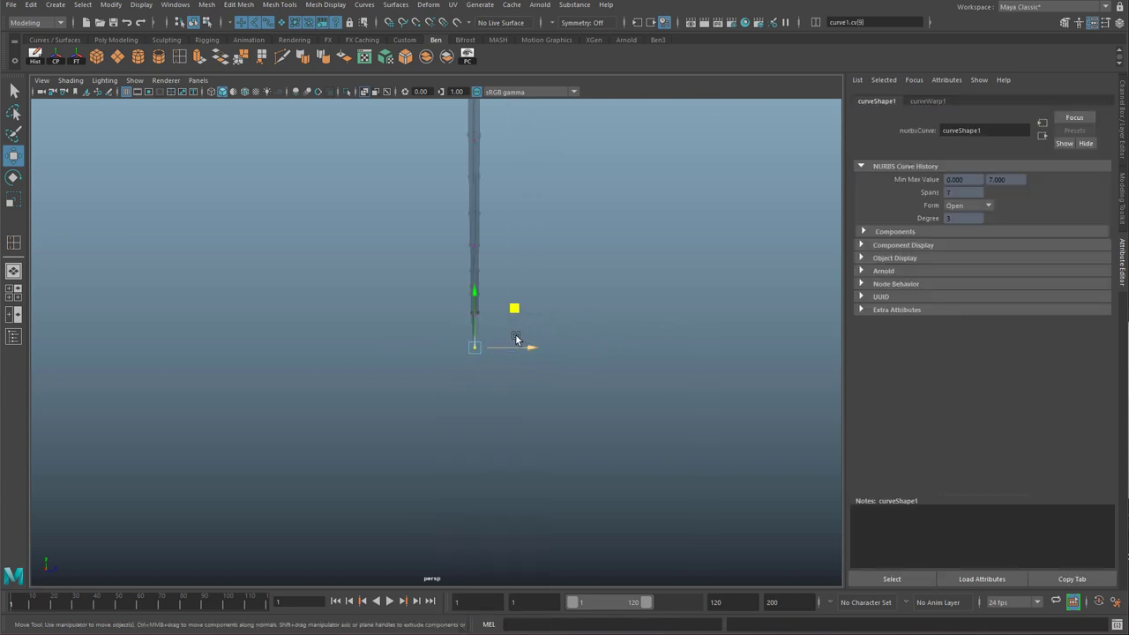
Try to bend the claw end of the tentacle by moving the lowest CV sideways.
ctrl+shift+drag(516, 310, 531, 320)
alt+drag(745, 256, 525, 492)
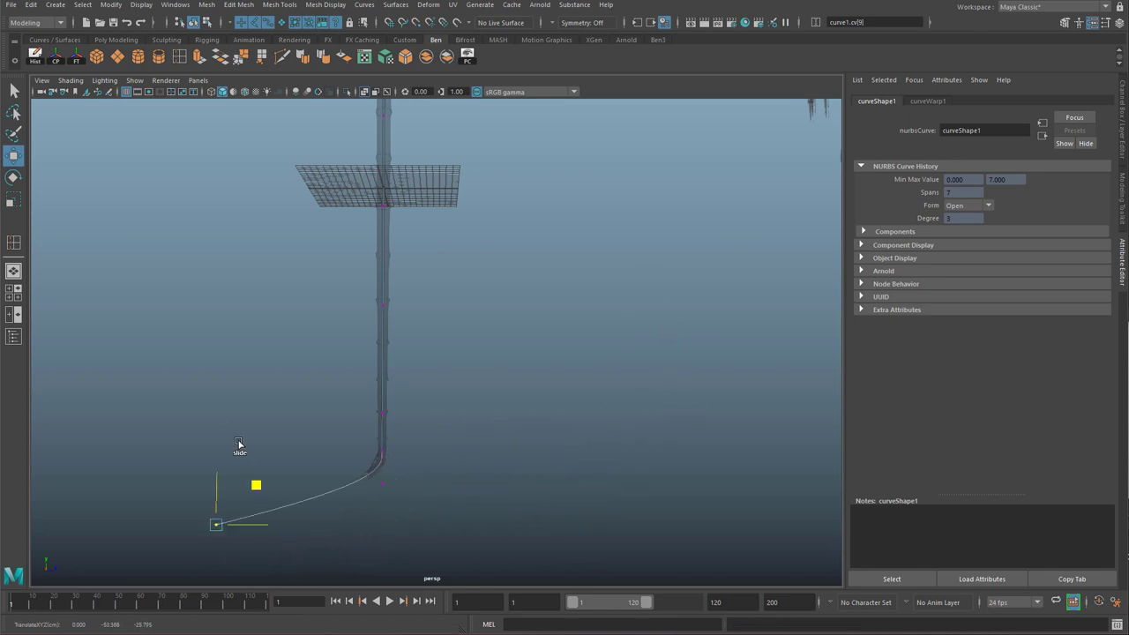
alt+drag(496, 482, 466, 357)
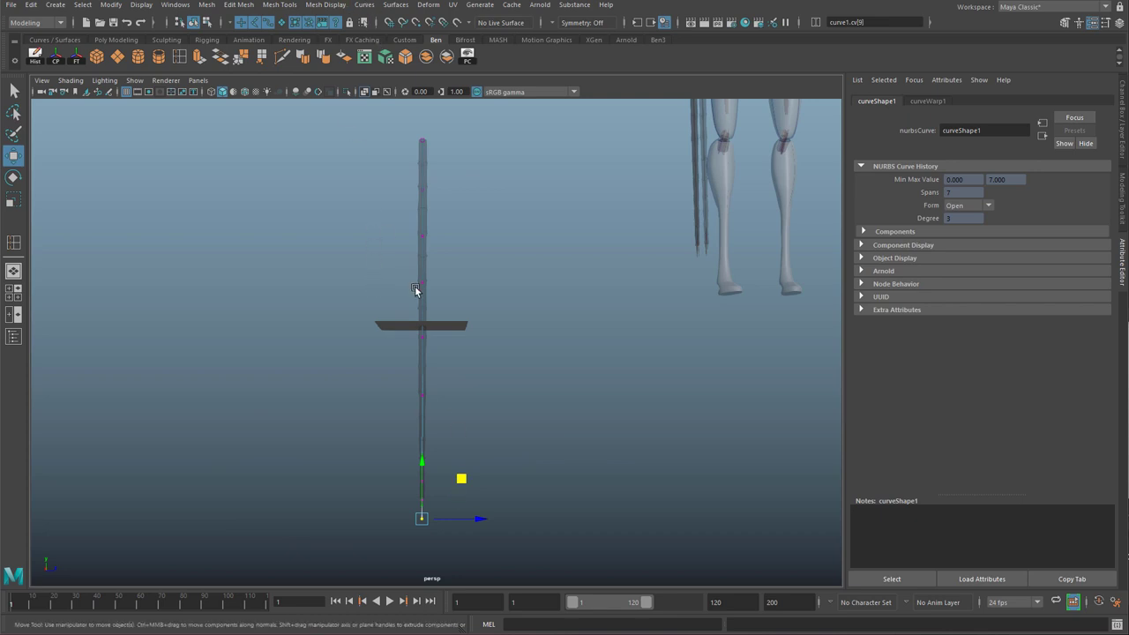
Lock the length of the warp curve.
click(365, 5)
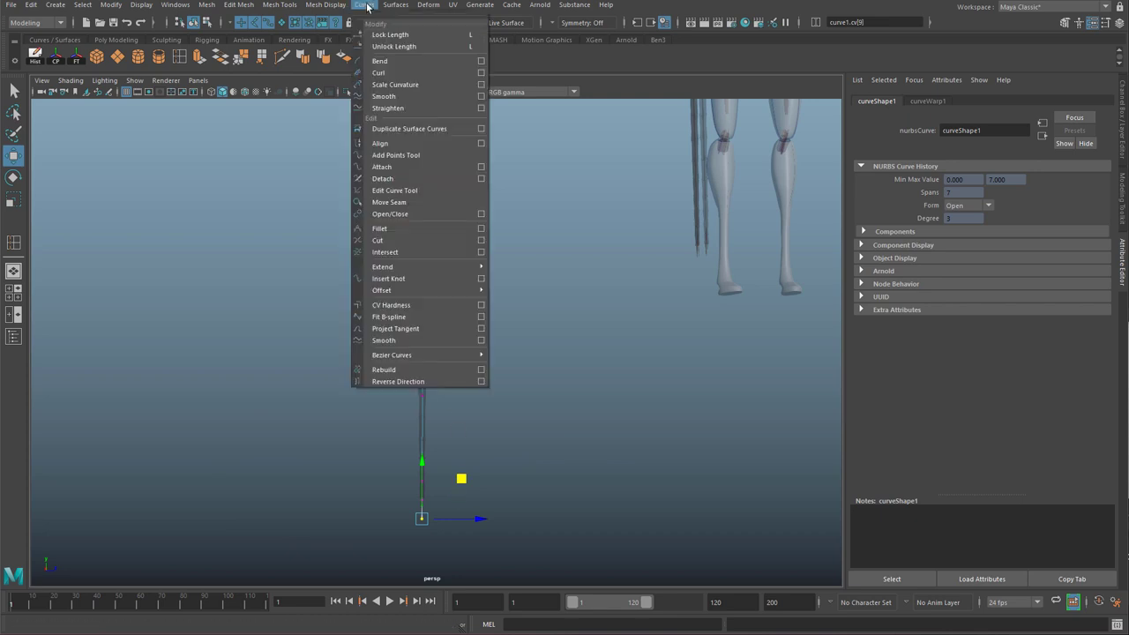
click(400, 37)
alt+middle_drag(504, 474, 524, 365)
scroll(524, 365, up, 5)
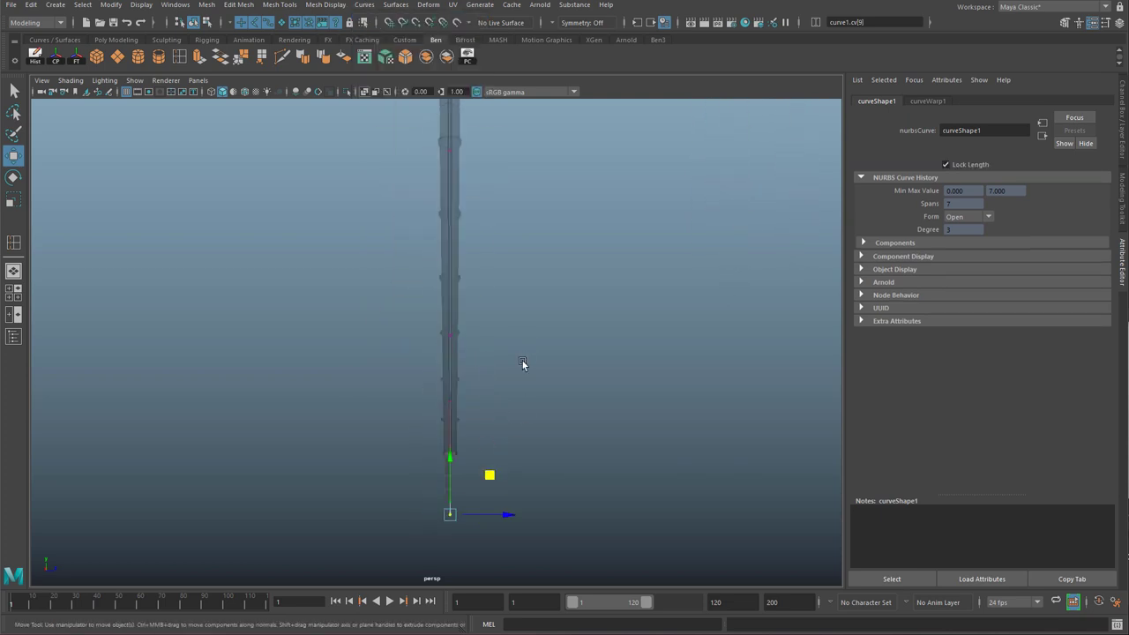
scroll(524, 365, down, 2)
Try bending the length-locked tentacle by swinging its claw-end CV up toward the figure.
drag(490, 423, 803, 220)
alt+middle_drag(676, 264, 520, 381)
alt+drag(292, 185, 810, 184)
scroll(508, 282, down, 4)
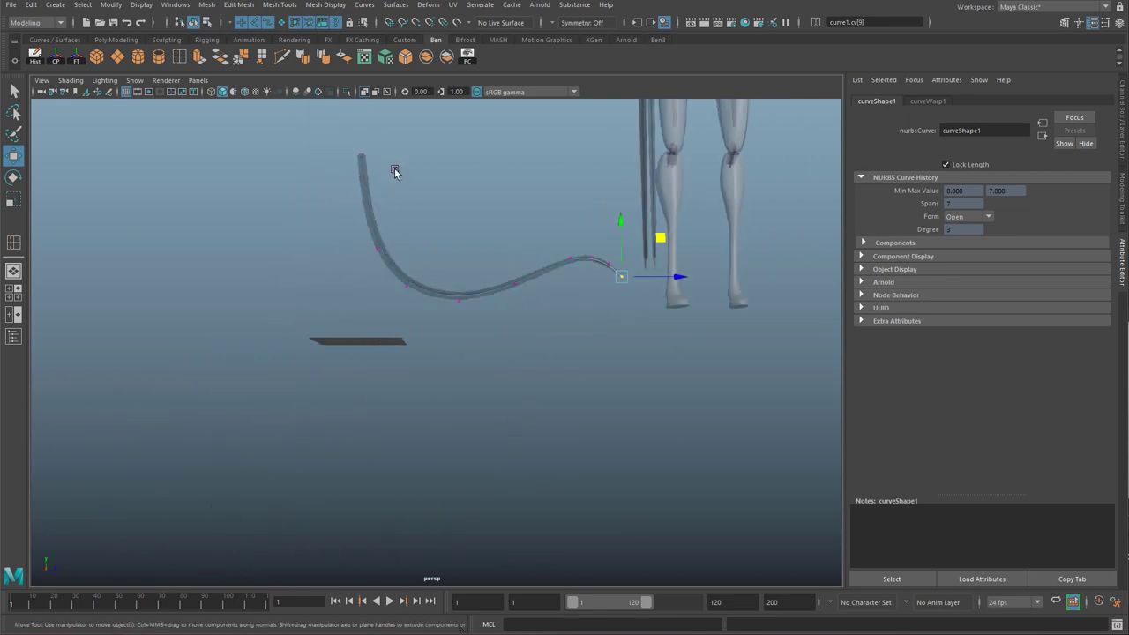
Swing the claw-end CV back down below the grid, and undo the CV moves to straighten the tentacle.
middle_drag(657, 243, 186, 550)
middle_drag(53, 563, 402, 615)
alt+drag(428, 289, 425, 314)
middle_drag(424, 314, 309, 486)
alt+drag(394, 337, 399, 408)
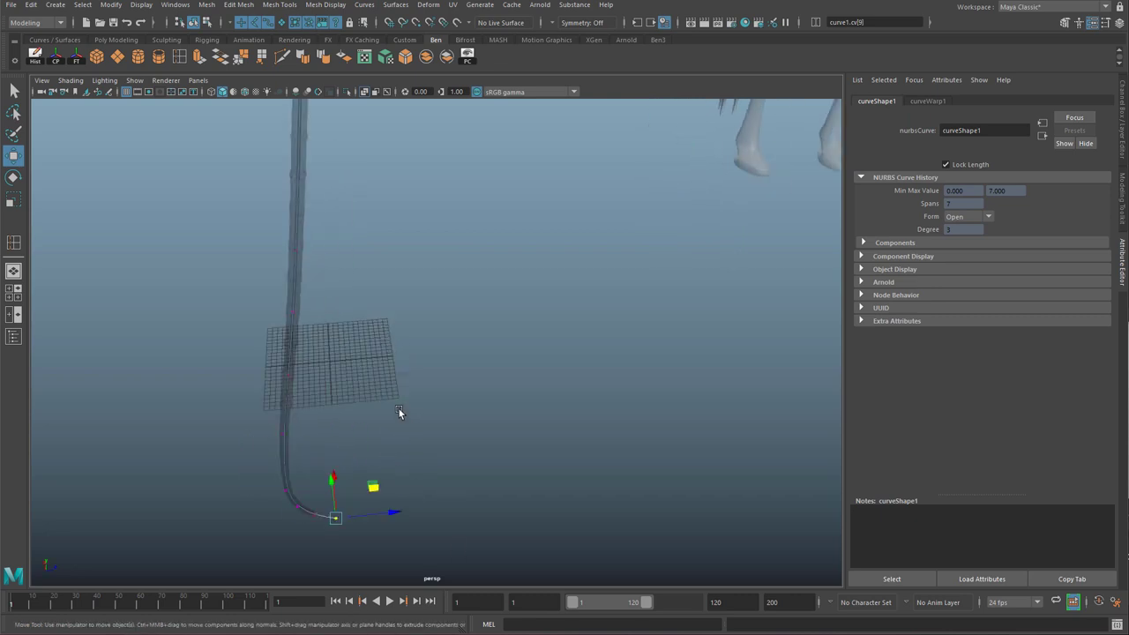
alt+right_drag(398, 408, 374, 268)
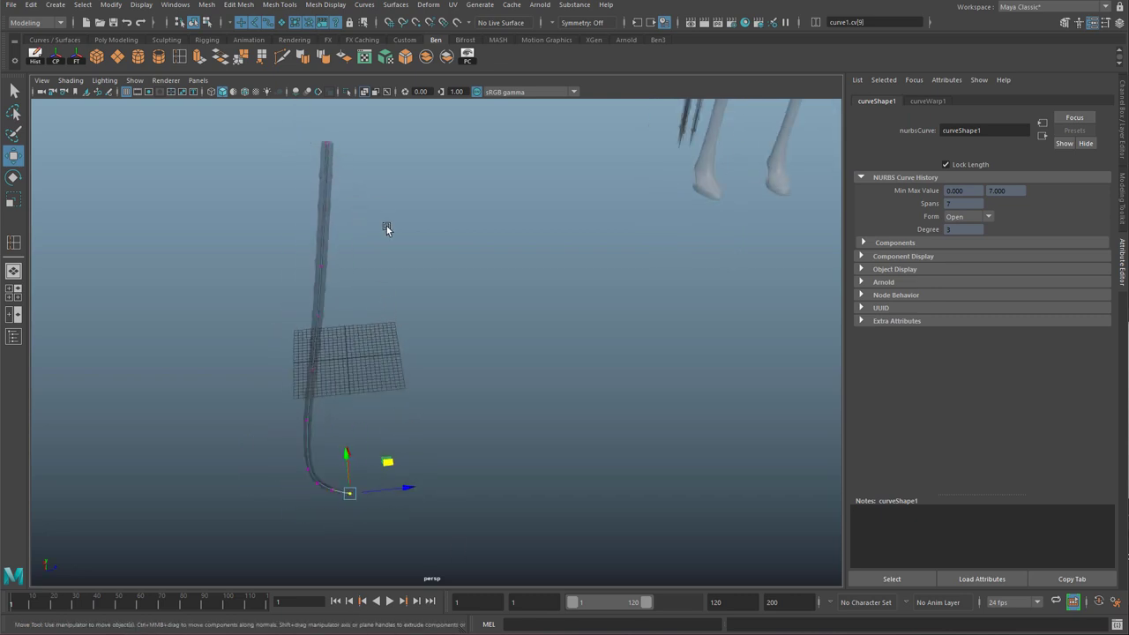
key(ctrl+z)
key(ctrl+z)
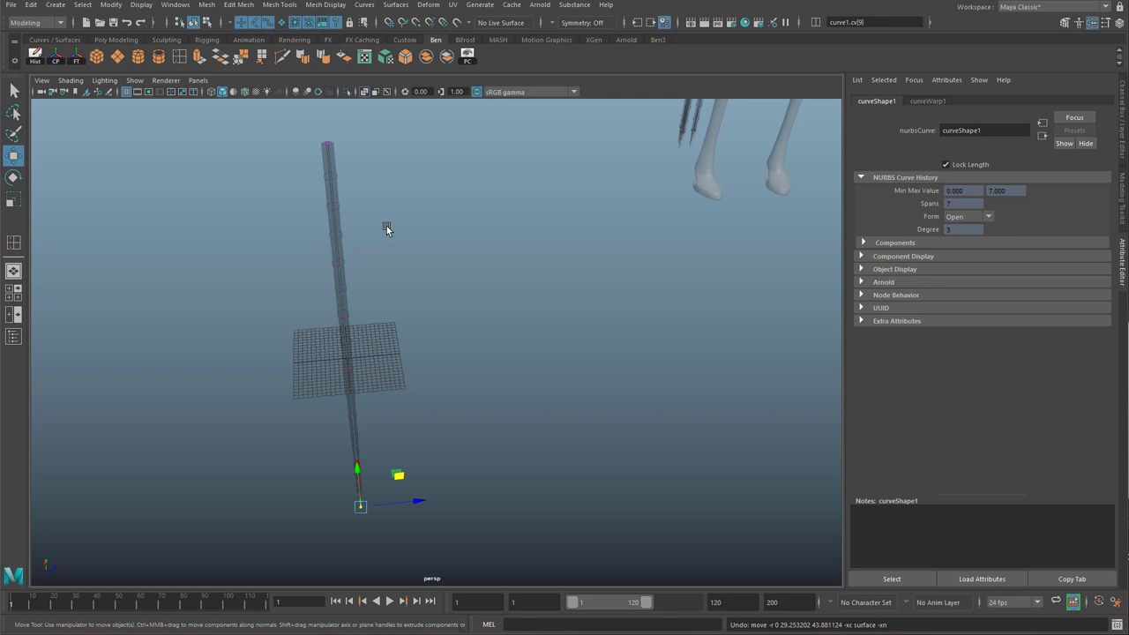
Return the curve to Object Mode and inspect how it sits inside the base end of the tentacle.
alt+drag(386, 226, 474, 338)
alt+right_drag(474, 338, 358, 340)
alt+drag(358, 340, 391, 293)
alt+drag(351, 328, 395, 282)
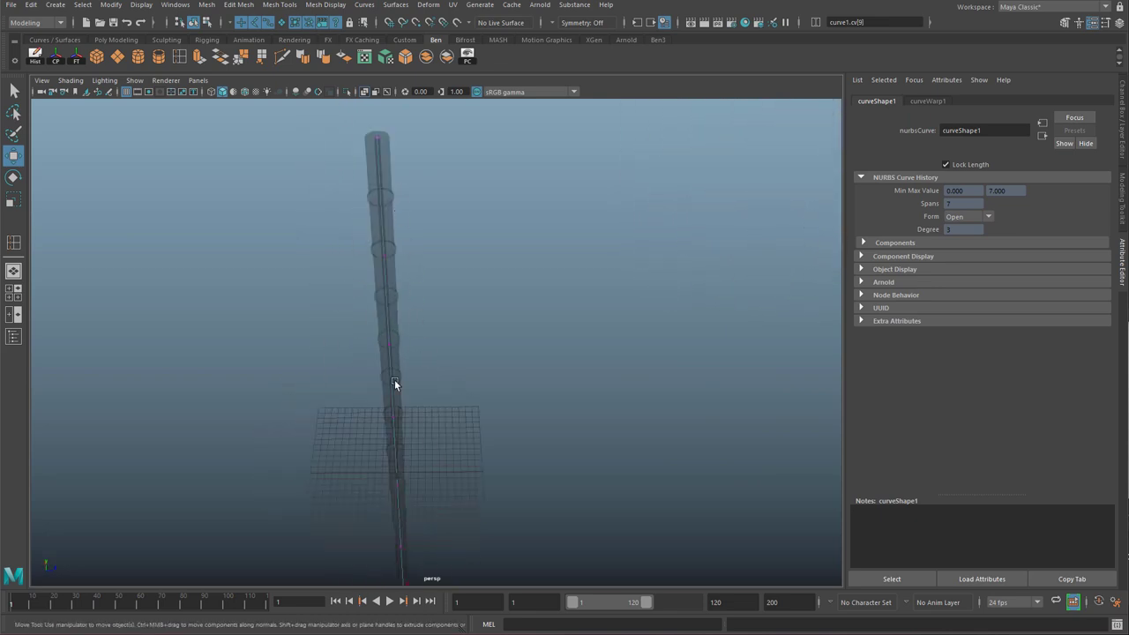
alt+drag(394, 383, 444, 320)
scroll(464, 320, up, 3)
right_drag(464, 320, 503, 304)
scroll(478, 284, down, 5)
alt+drag(615, 239, 496, 267)
alt+middle_drag(460, 174, 374, 320)
mouse_move(374, 319)
alt+mouse_down()
mouse_move(394, 287)
mouse_move(371, 300)
alt+mouse_up()
alt+middle_drag(370, 299, 480, 123)
scroll(431, 201, up, 3)
alt+drag(480, 123, 550, 244)
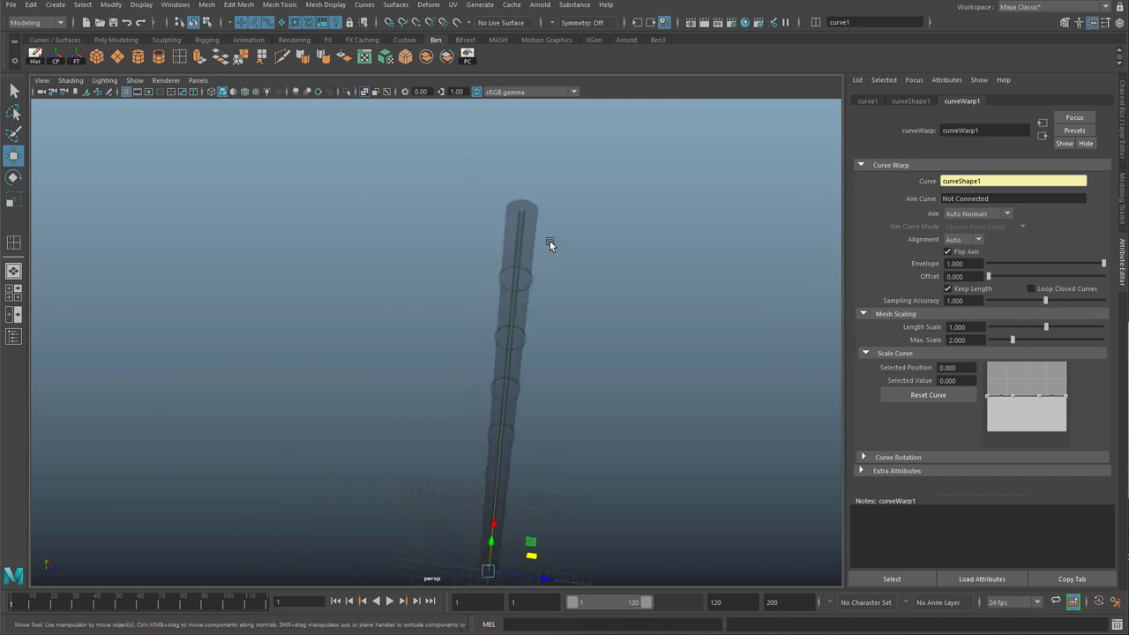
Duplicate the warped tentacle mesh once using Duplicate Special with Duplicate input graph enabled, so the copy gets its own warp curve.
click(528, 214)
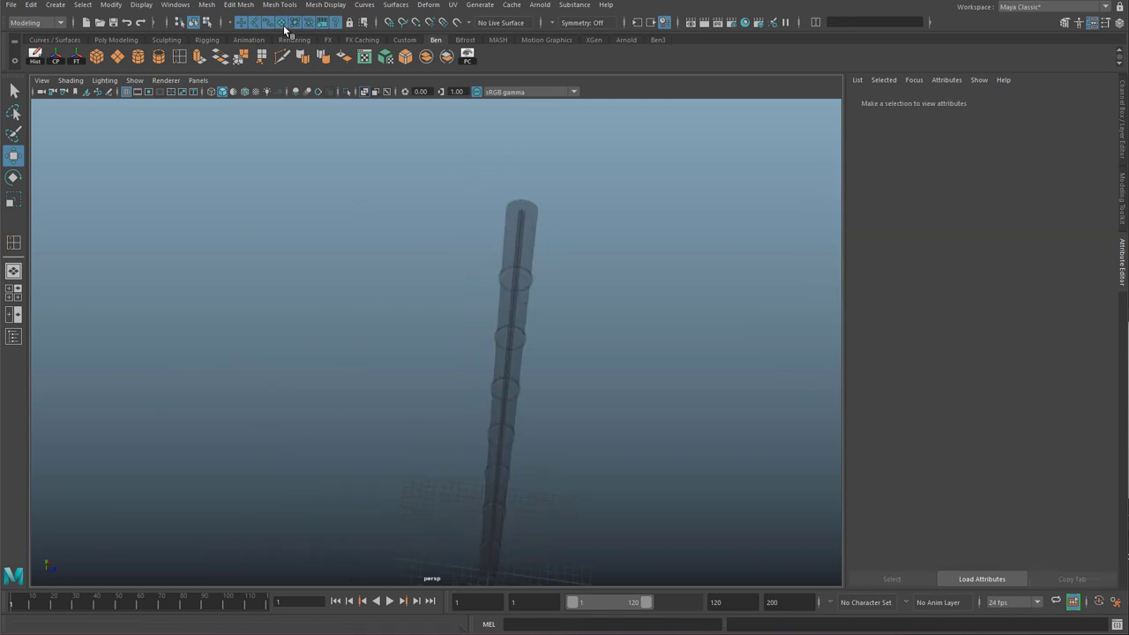
click(537, 213)
key(f)
scroll(493, 354, up, 3)
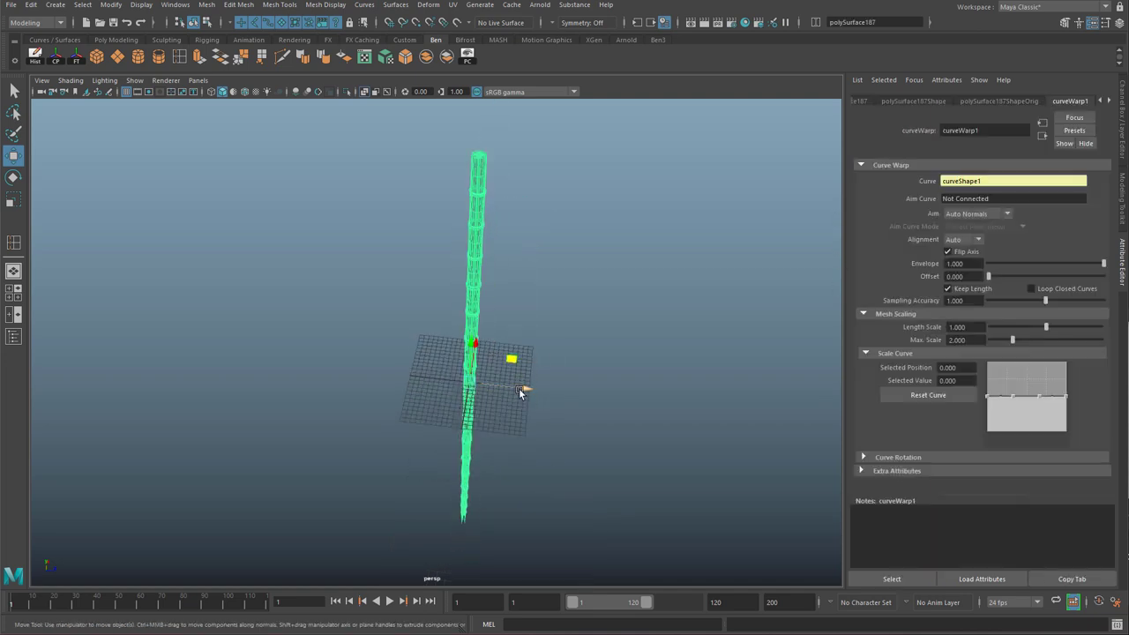
scroll(495, 313, up, 2)
scroll(459, 239, down, 2)
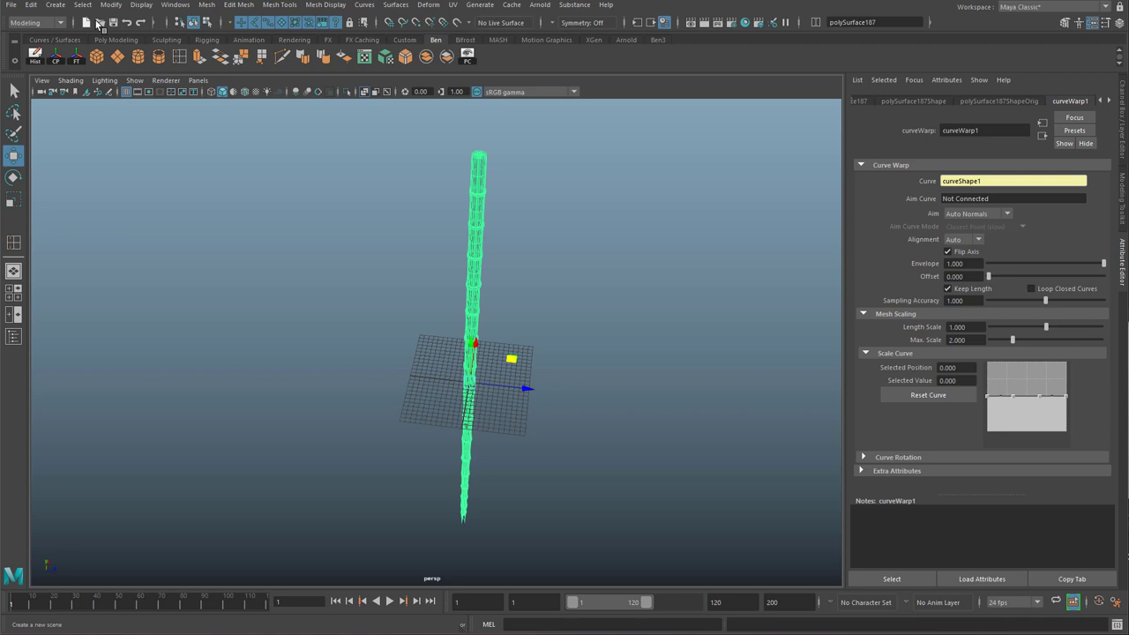
click(32, 5)
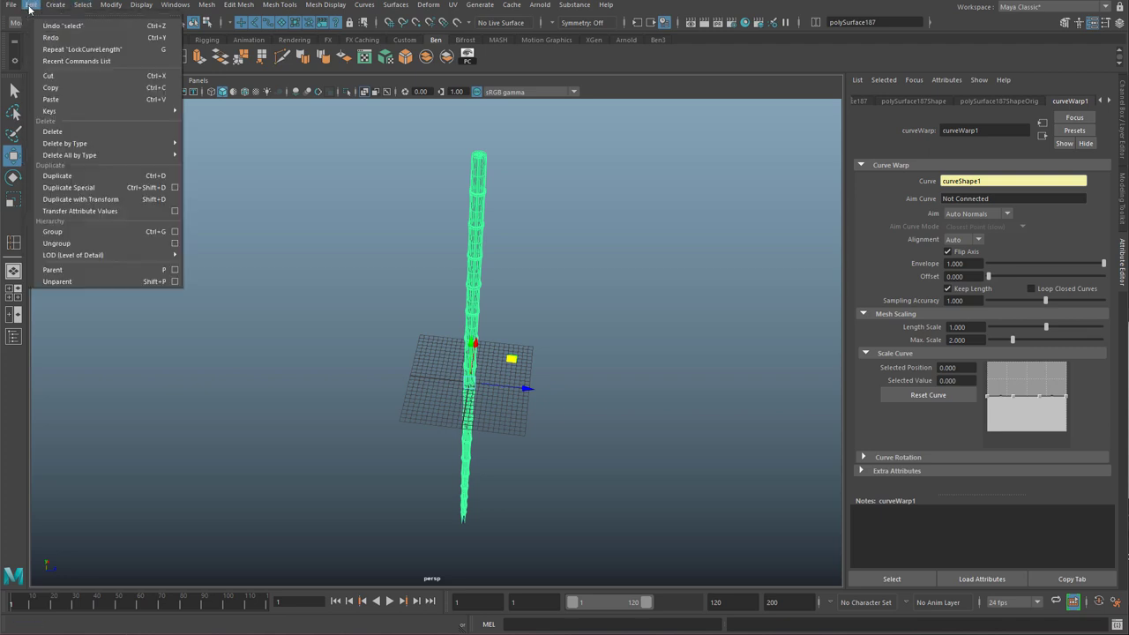
click(175, 191)
drag(250, 131, 667, 122)
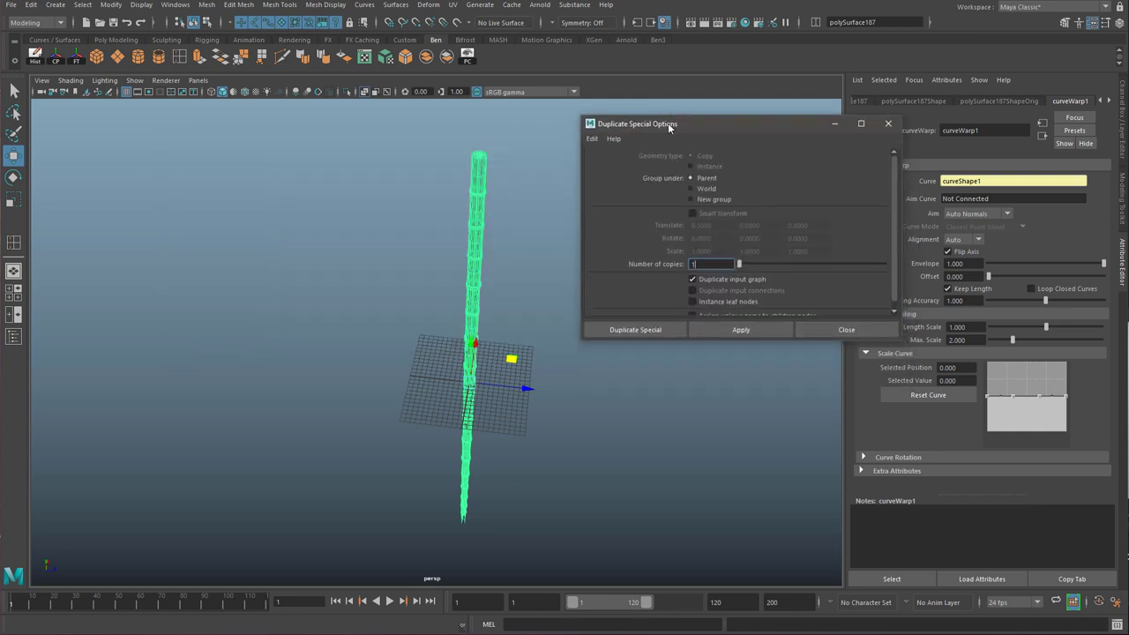
drag(909, 386, 891, 409)
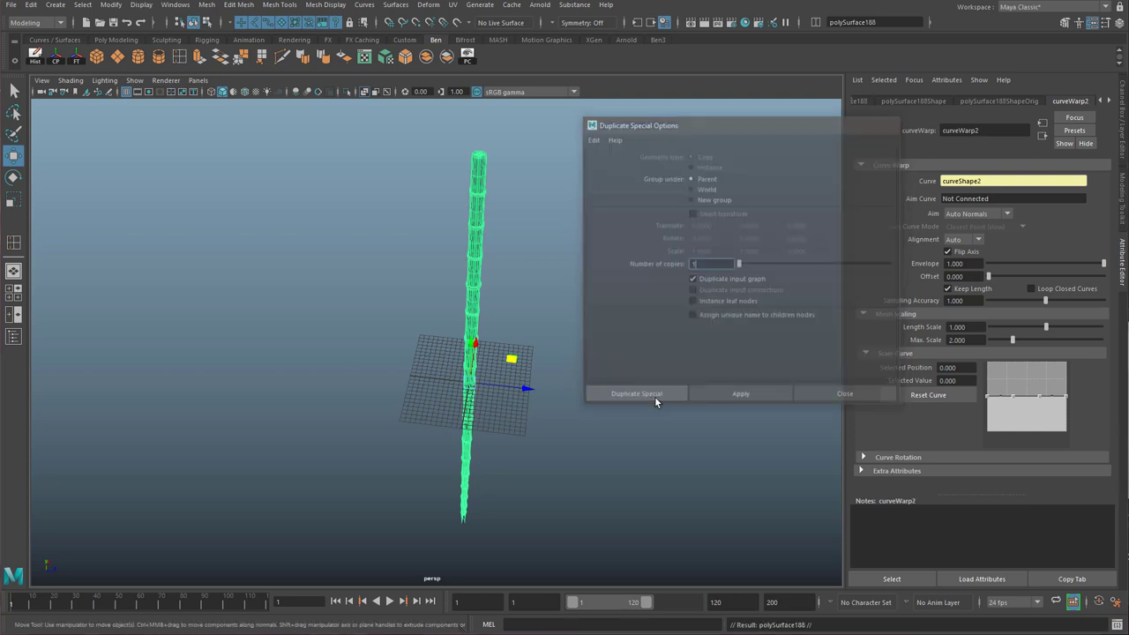
click(635, 395)
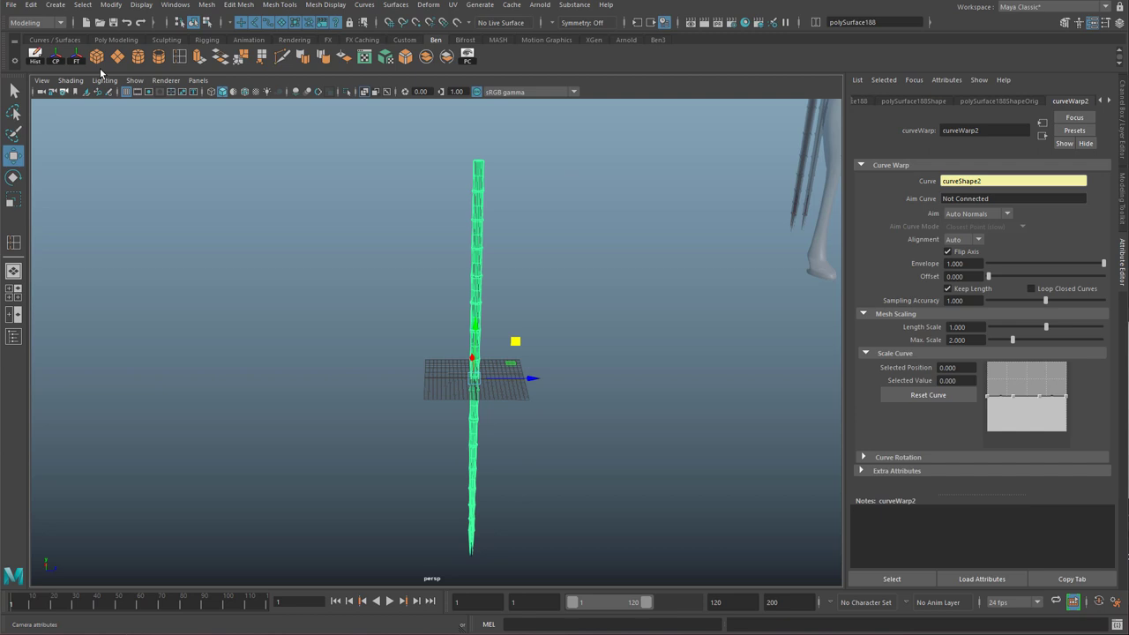
Add the Duplicate Special command to the custom shelf and run it from there to make four more tentacle copies.
click(31, 7)
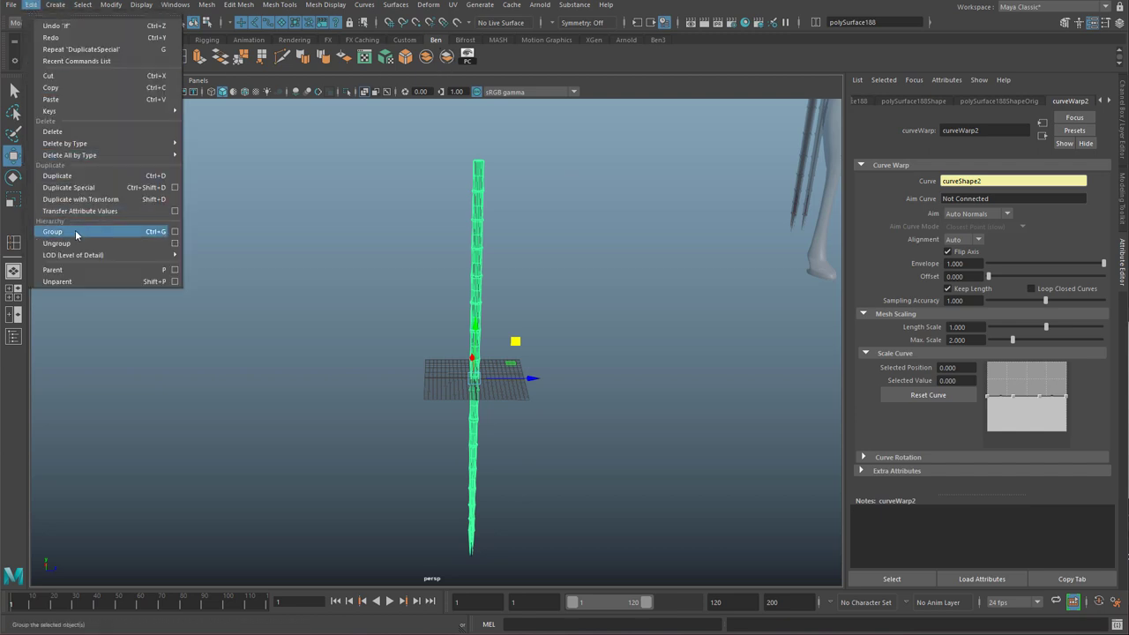
ctrl+shift+click(150, 188)
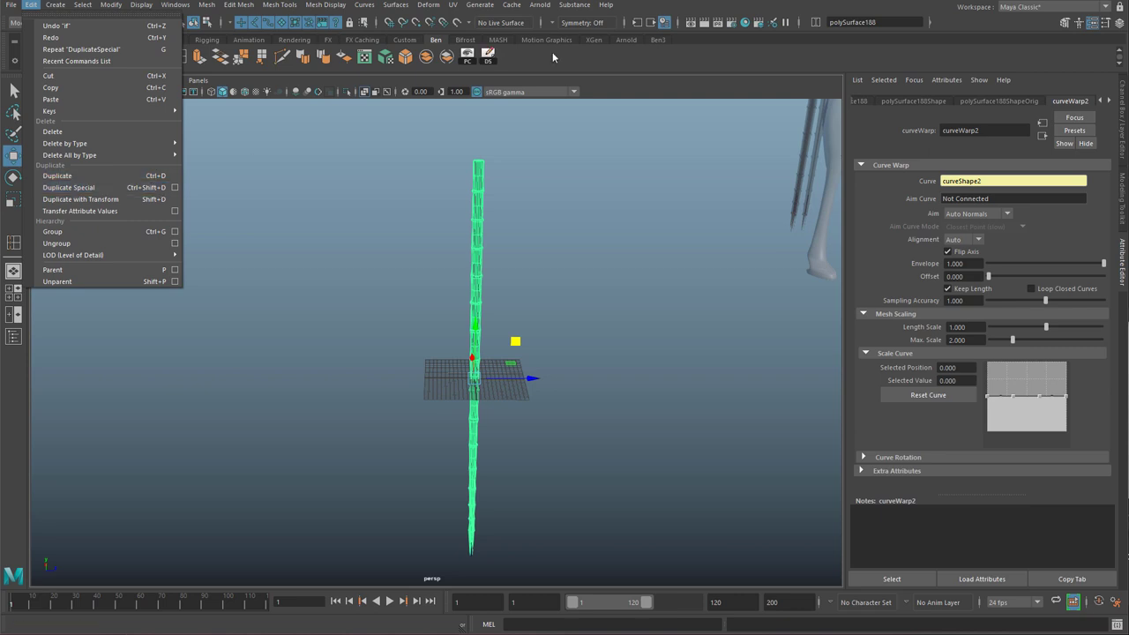
click(489, 57)
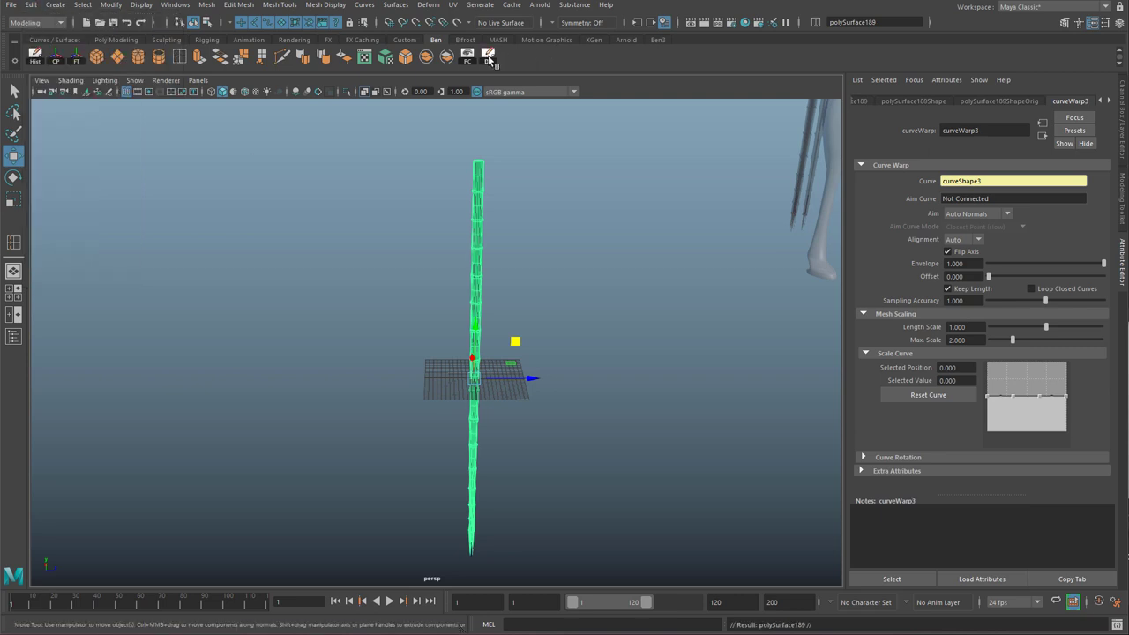
Examine the stacked tentacle copies from the base end to the claw end.
scroll(527, 235, up, 5)
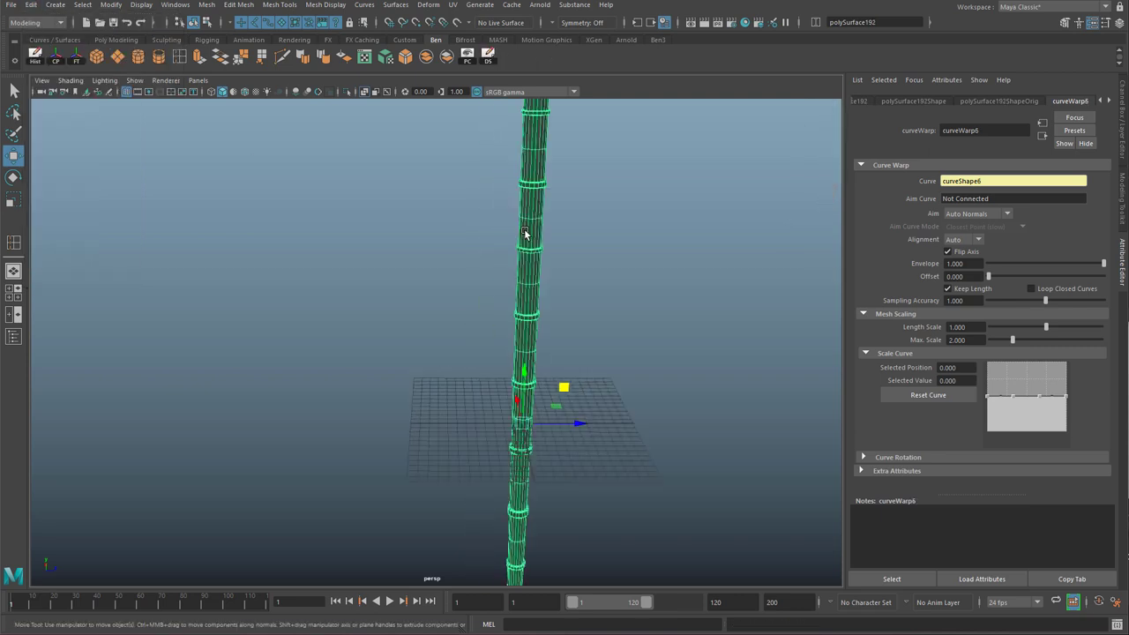
alt+drag(527, 235, 445, 300)
scroll(394, 268, up, 4)
alt+drag(394, 267, 424, 191)
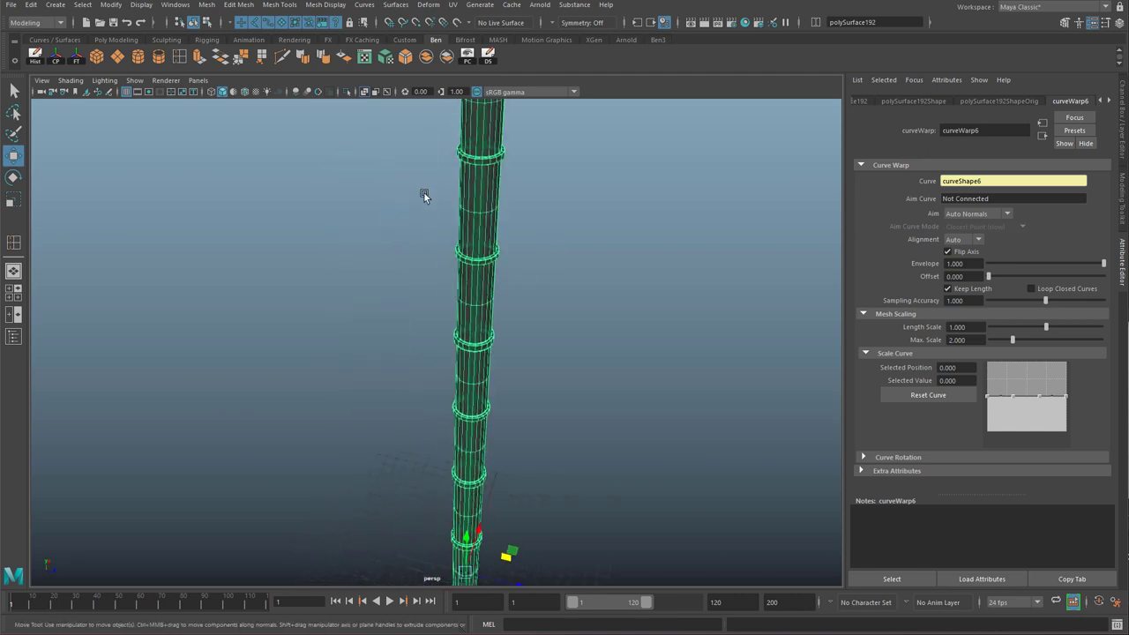
alt+middle_drag(423, 192, 421, 326)
alt+drag(421, 325, 453, 281)
click(453, 281)
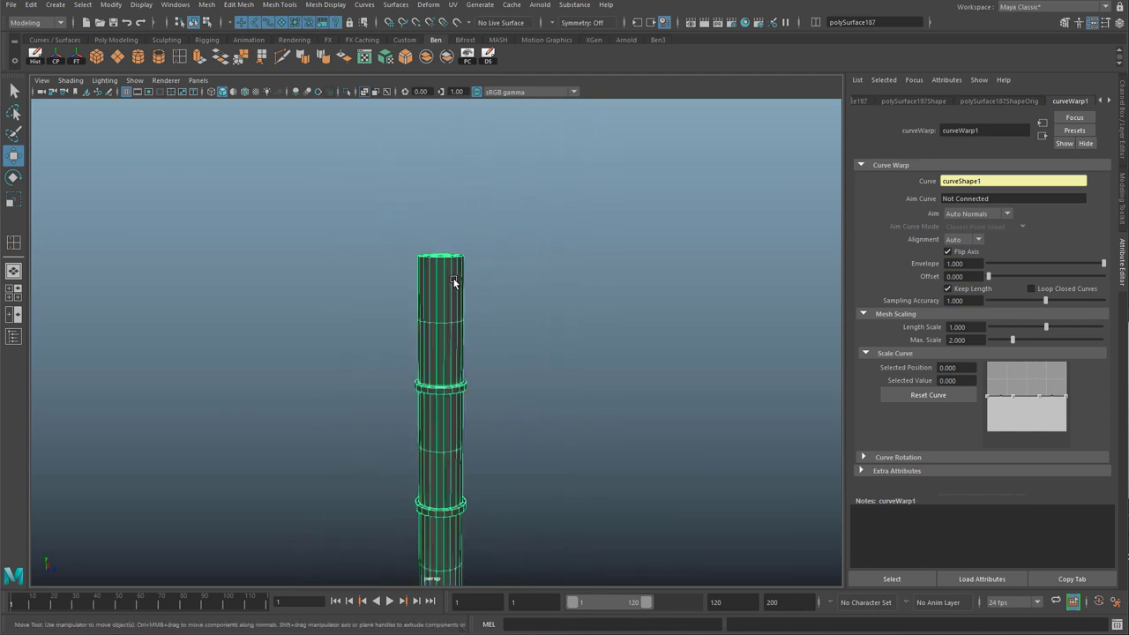
key(ctrl+z)
key(ctrl+z)
key(ctrl+z)
key(ctrl+z)
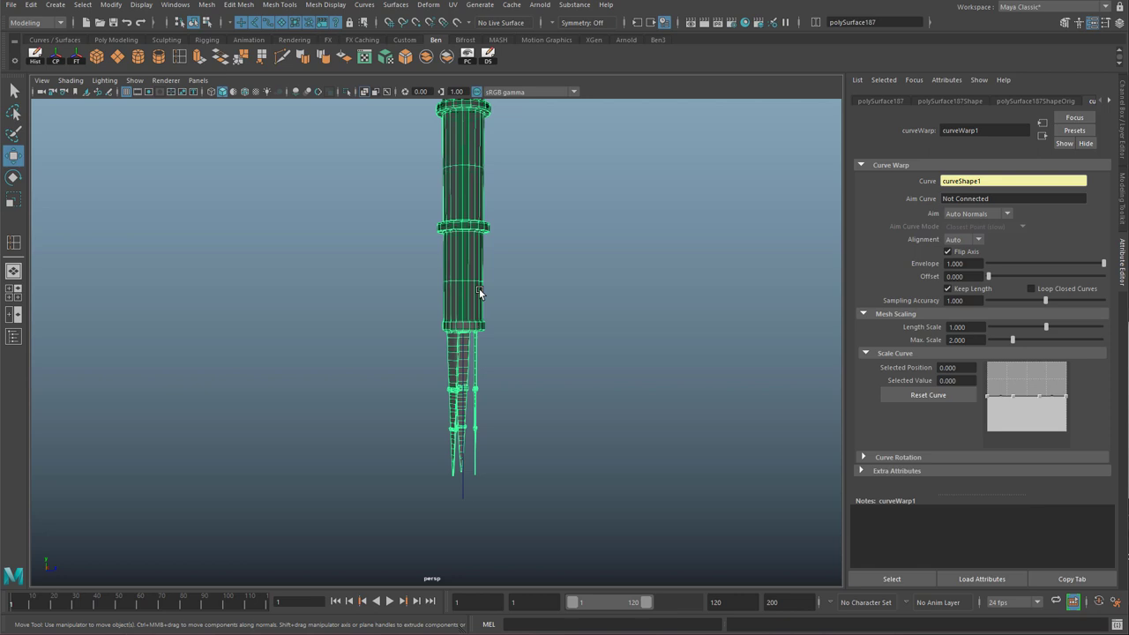
Move the original tentacle's warp curve sideways, away from the stacked copies on the grid.
click(463, 491)
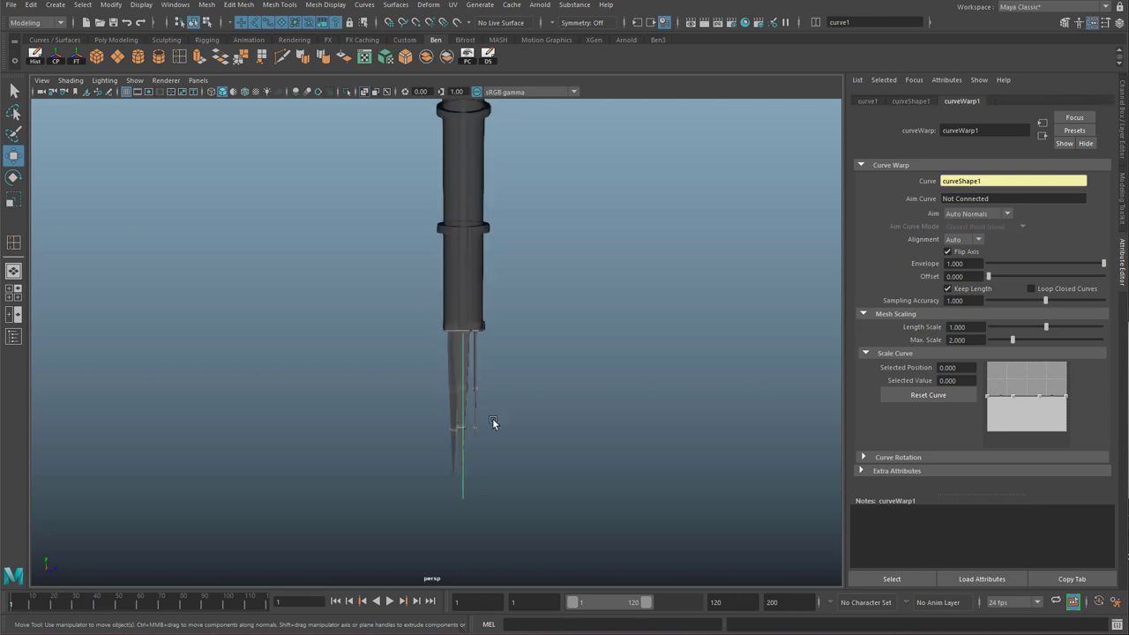
scroll(492, 418, down, 5)
alt+drag(496, 395, 480, 358)
scroll(481, 357, down, 6)
alt+drag(447, 309, 482, 233)
scroll(482, 238, up, 4)
alt+middle_drag(483, 263, 486, 296)
key(ctrl+z)
key(ctrl+z)
key(ctrl+z)
key(ctrl+z)
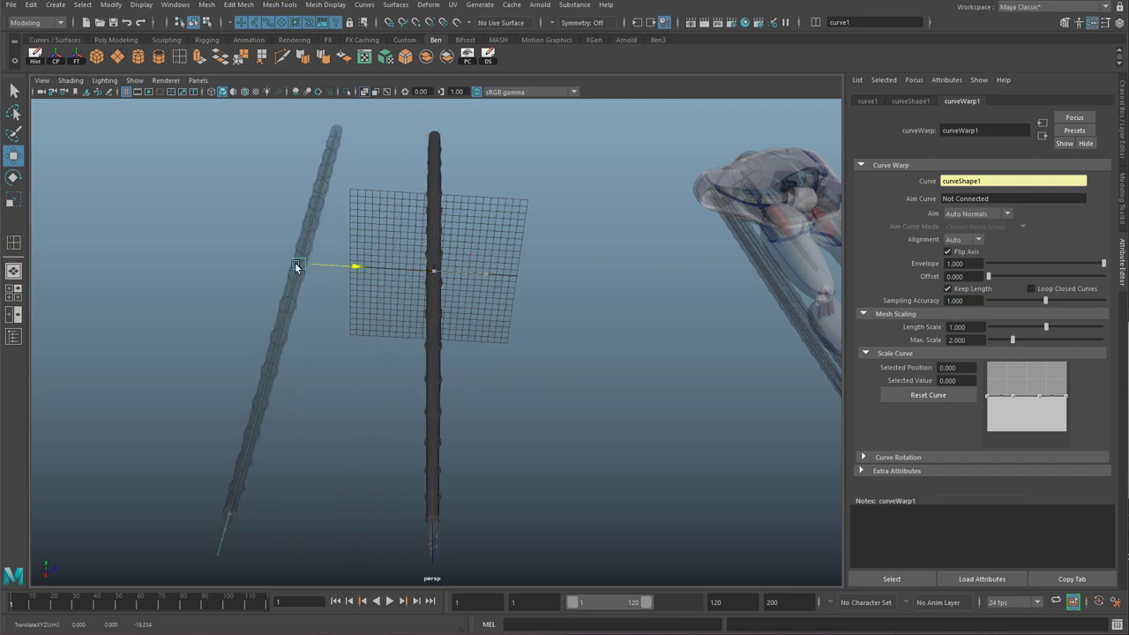
Move the other copies' warp curves aside one at a time so the tentacles stand in a row, leaving one on the grid.
alt+middle_drag(431, 569, 426, 461)
click(426, 459)
click(424, 465)
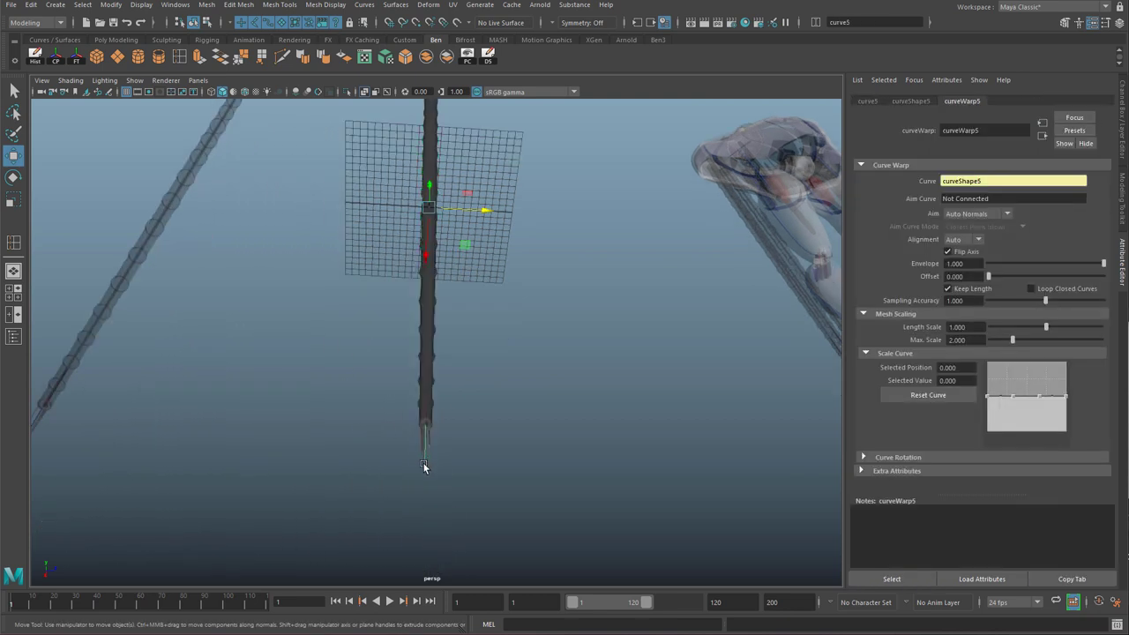
key(ctrl+z)
key(ctrl+z)
key(ctrl+z)
key(ctrl+z)
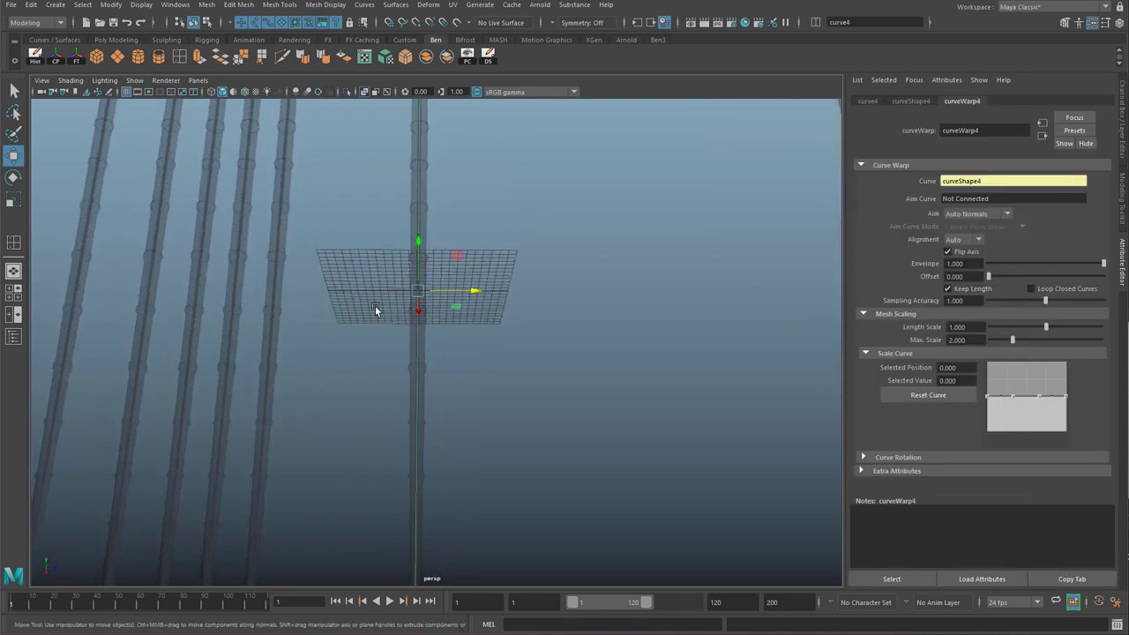
Delete the old tentacles hanging from the figure's shoulder.
alt+drag(466, 236, 466, 306)
scroll(463, 312, down, 5)
scroll(466, 306, up, 3)
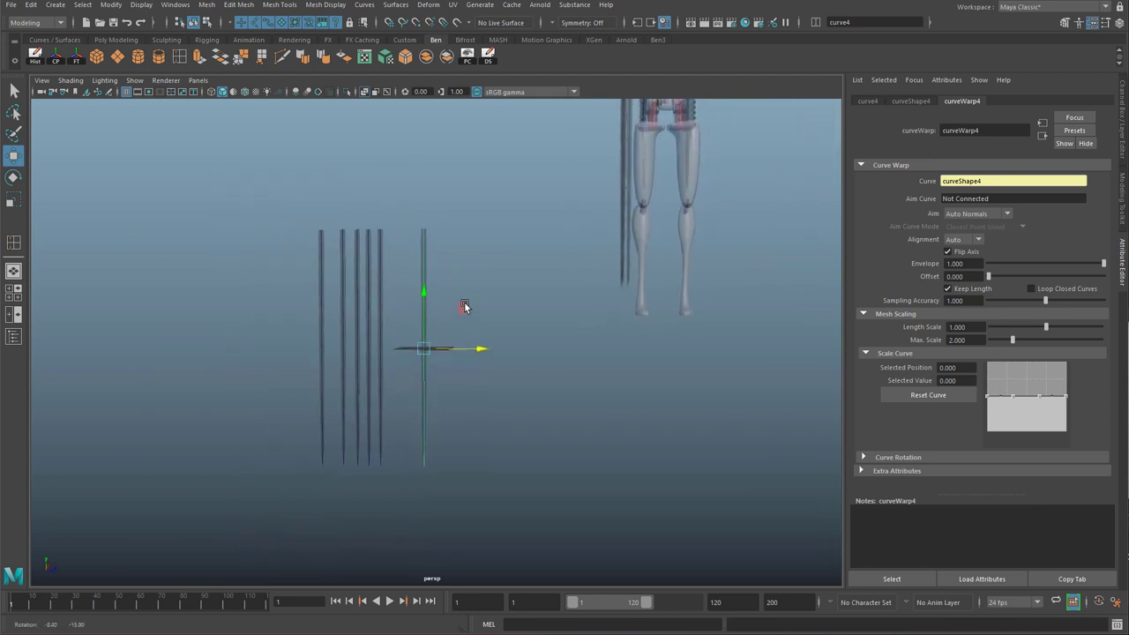
alt+middle_drag(432, 386, 432, 463)
scroll(556, 270, up, 2)
alt+middle_drag(556, 270, 494, 423)
scroll(568, 334, down, 5)
scroll(568, 337, up, 4)
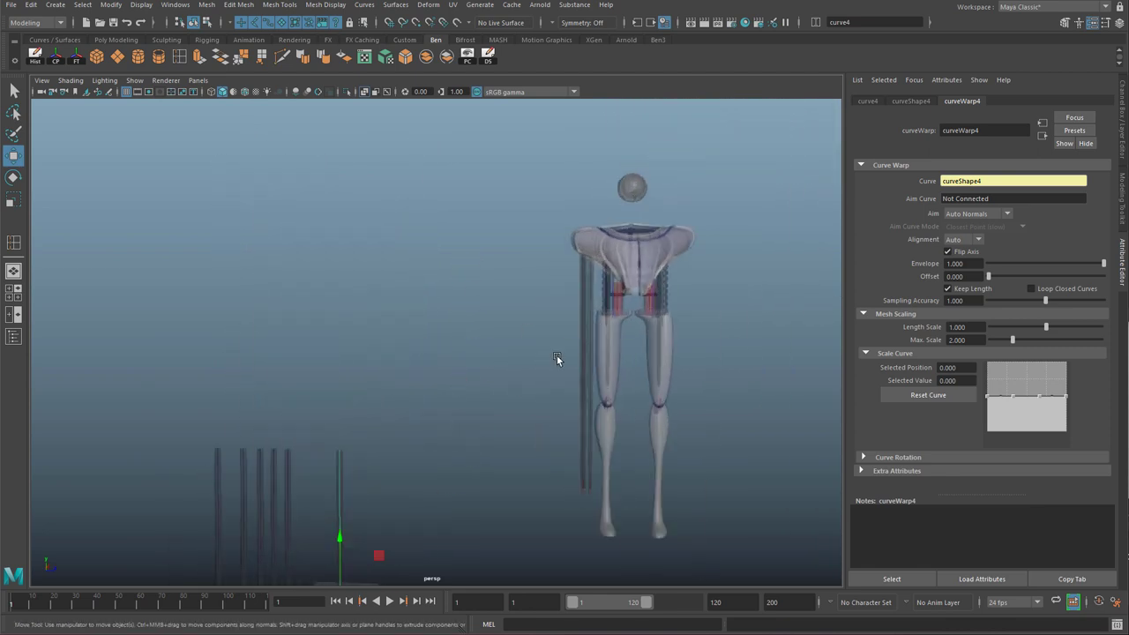
alt+drag(559, 310, 600, 298)
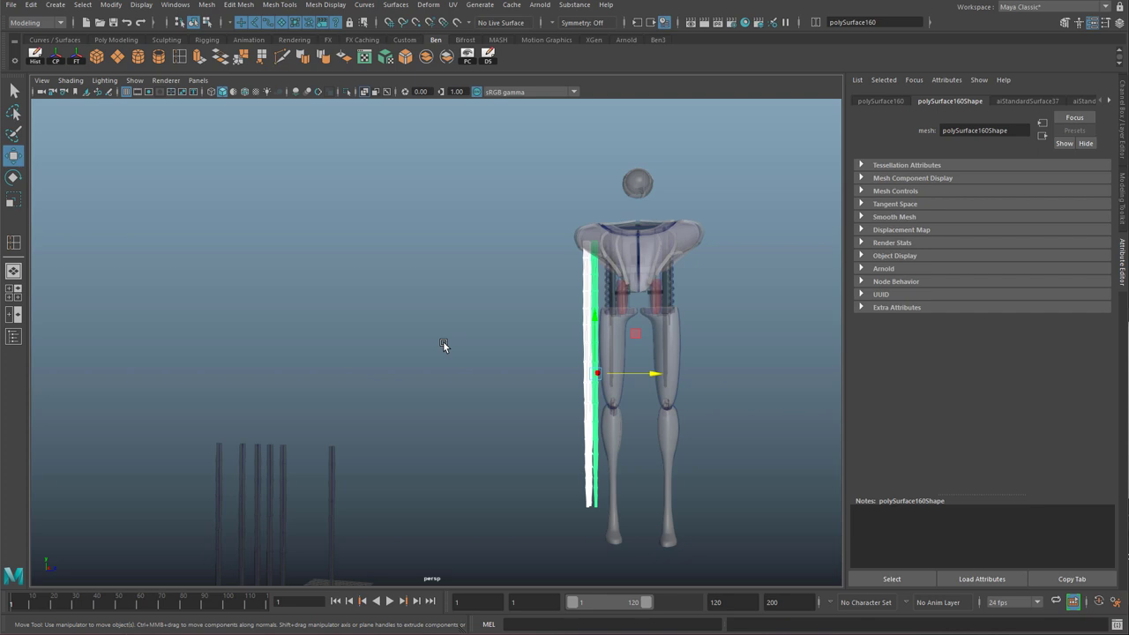
key(Delete)
Select the warp curve of the tentacle left on the grid and move it over beside the figure.
alt+right_drag(414, 412, 391, 414)
alt+drag(392, 416, 380, 449)
scroll(393, 414, up, 5)
alt+middle_drag(380, 449, 485, 291)
alt+drag(531, 386, 513, 394)
click(511, 399)
alt+drag(509, 233, 499, 285)
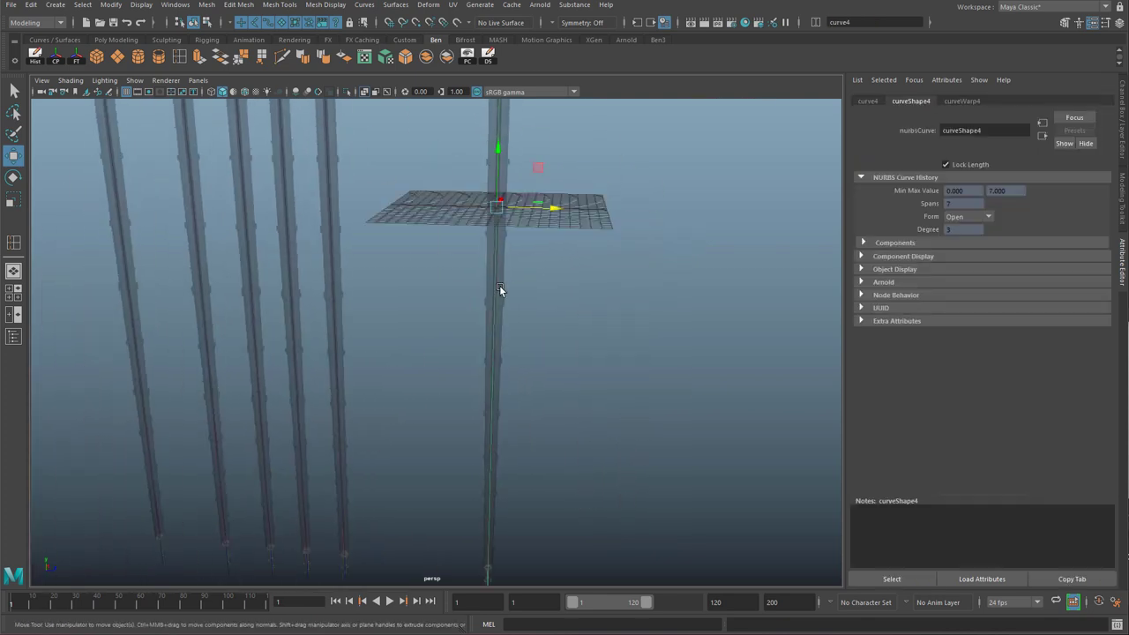
scroll(499, 284, down, 5)
alt+middle_drag(499, 285, 470, 423)
drag(471, 433, 698, 455)
alt+drag(700, 355, 421, 273)
Position the tentacle's curve in the four-view layout so its base sits under the figure's shoulder, just outside the leg.
key(space)
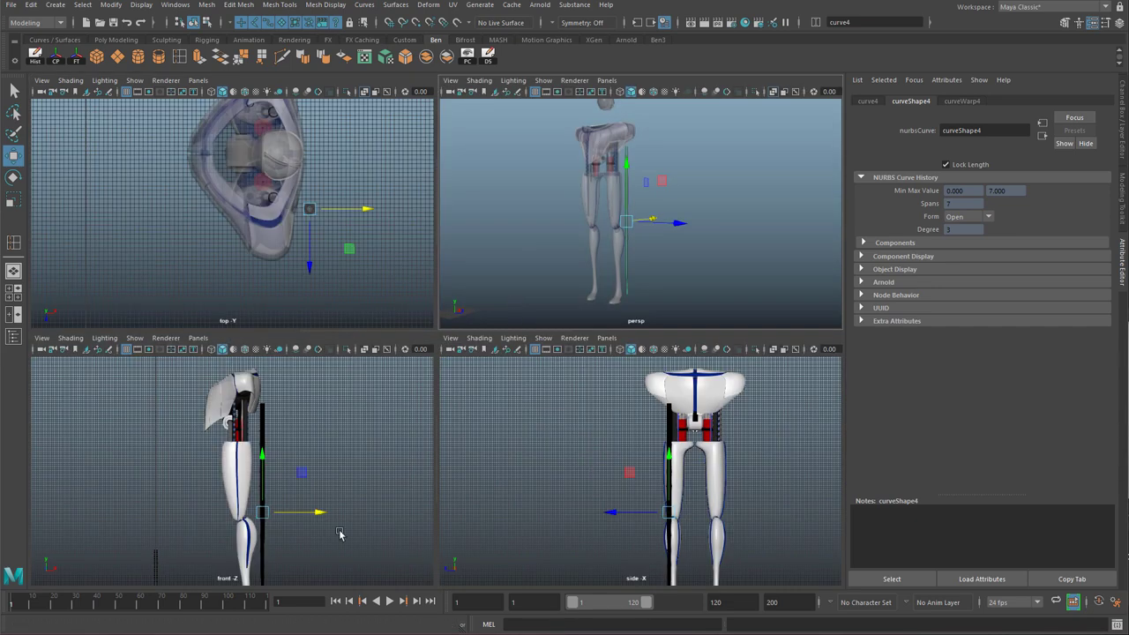
alt+drag(616, 241, 642, 227)
drag(582, 178, 583, 160)
alt+drag(583, 160, 623, 187)
drag(652, 250, 660, 255)
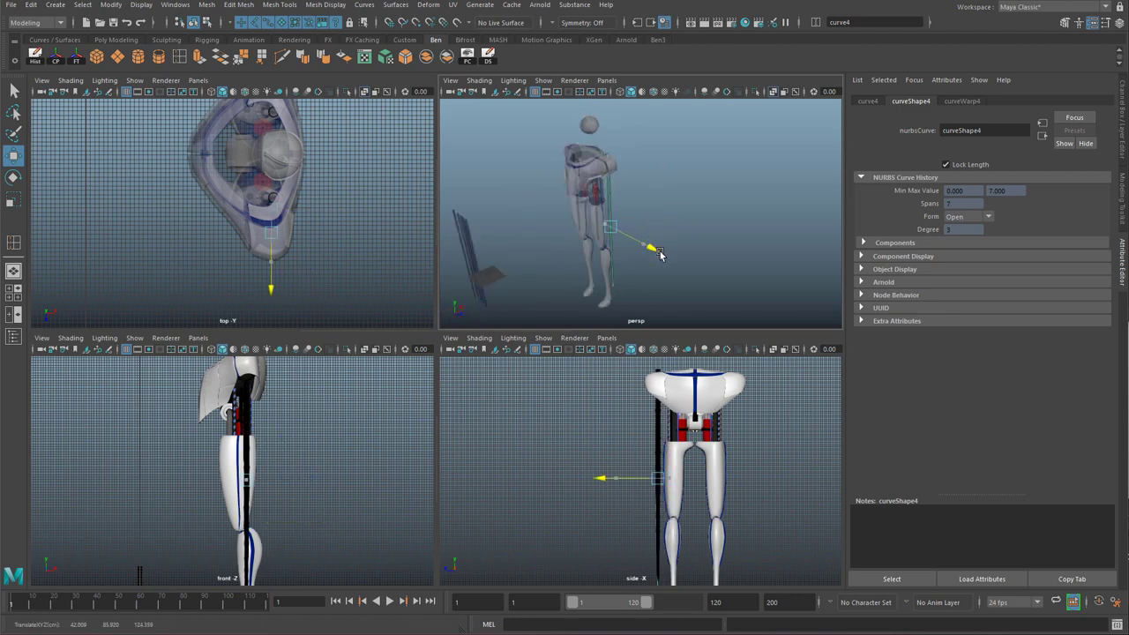
key(space)
scroll(421, 263, up, 3)
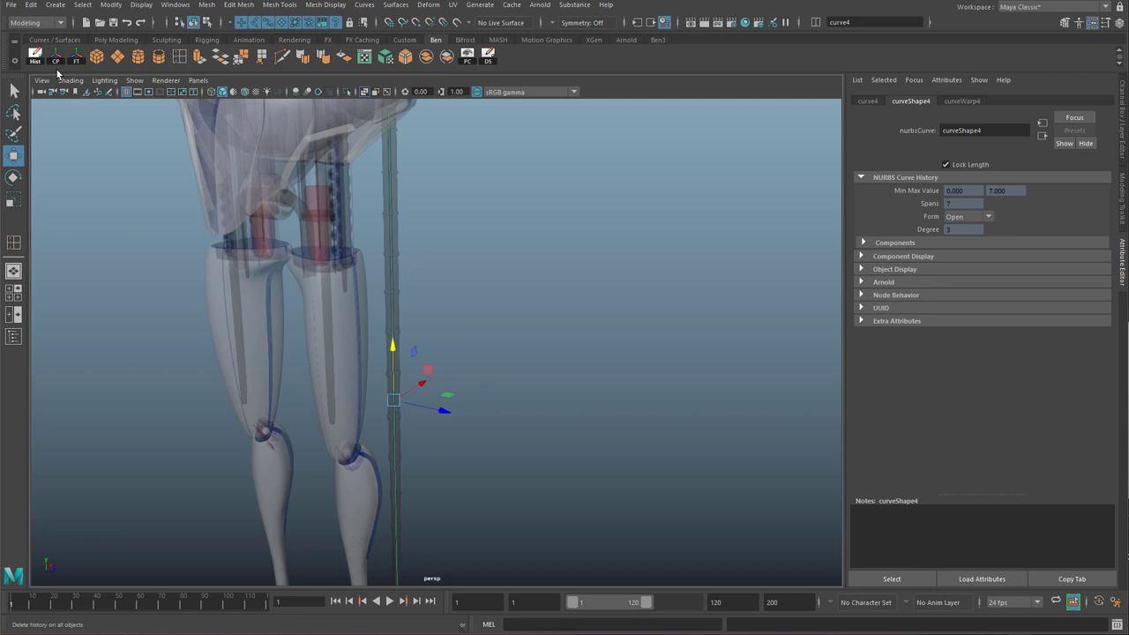
Turn off X-Ray shading in the perspective view.
click(70, 80)
click(80, 198)
mouse_move(151, 206)
alt+mouse_down()
mouse_move(499, 332)
mouse_move(551, 223)
alt+mouse_up()
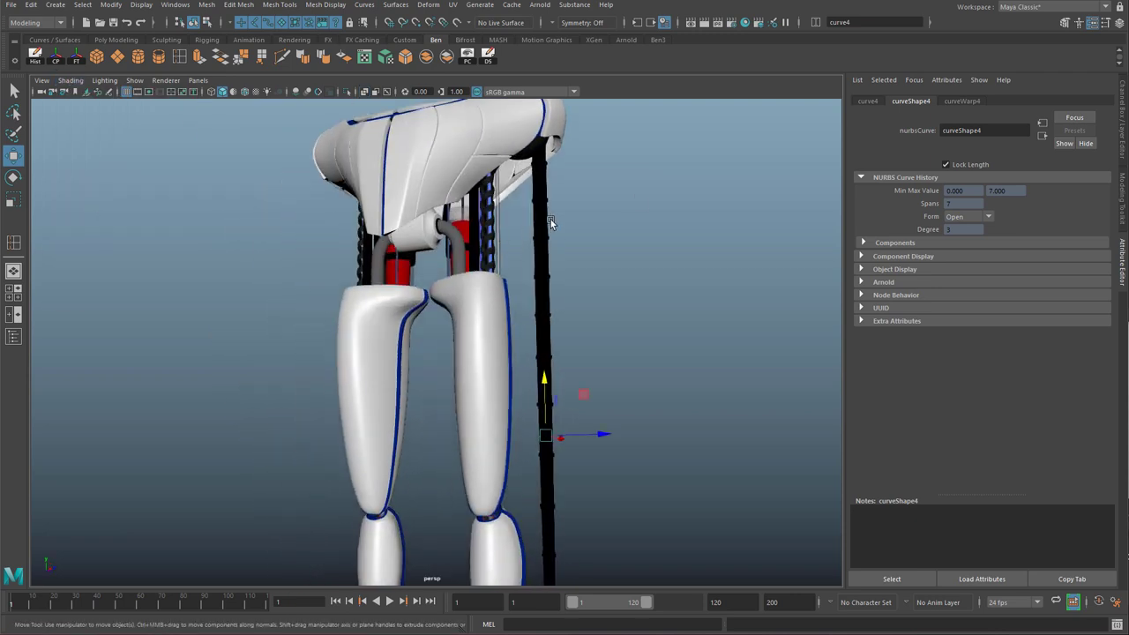
Reverse the normals of the black-looking tentacle mesh under the shoulder.
click(956, 101)
scroll(527, 241, up, 1)
alt+drag(602, 229, 471, 268)
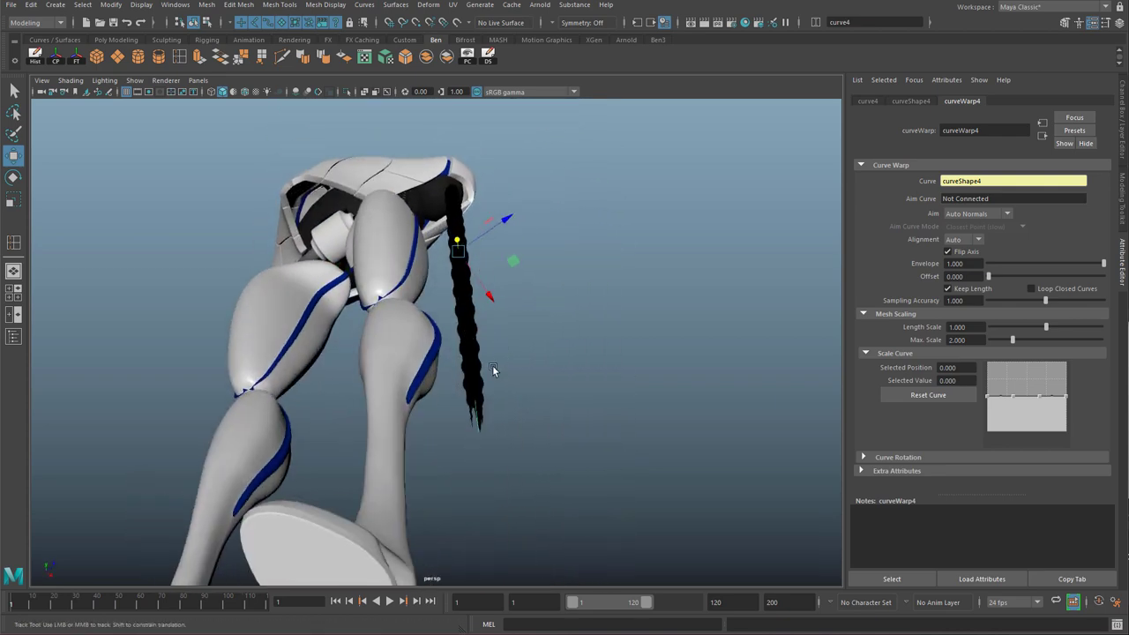
alt+middle_drag(492, 365, 460, 424)
scroll(441, 388, up, 5)
click(405, 236)
alt+middle_drag(409, 216, 426, 291)
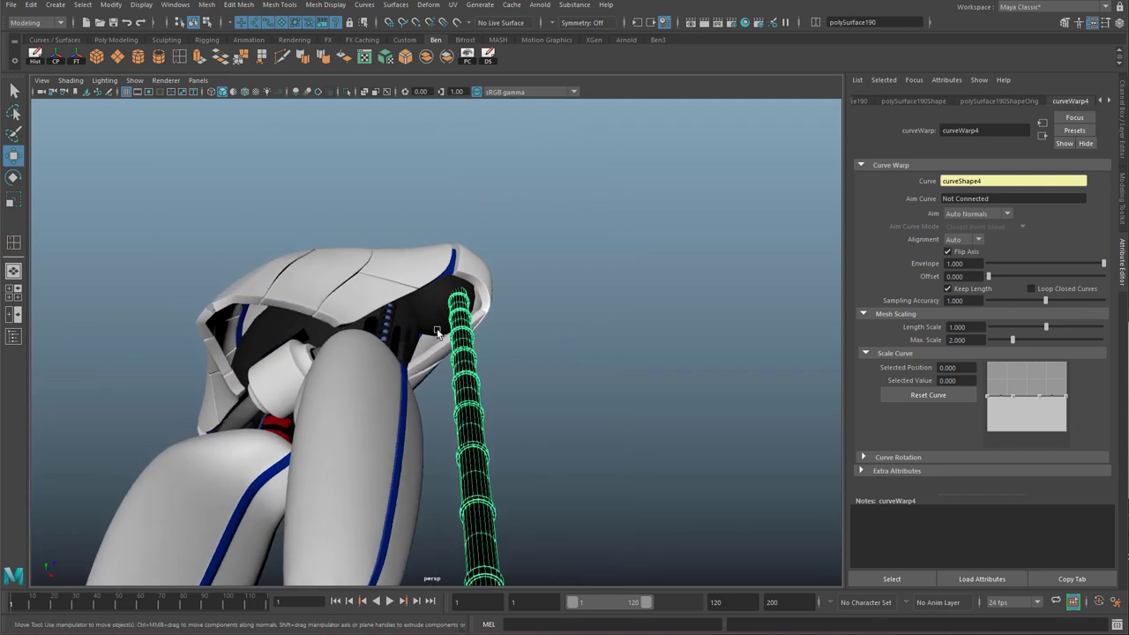
alt+drag(436, 332, 408, 318)
click(325, 5)
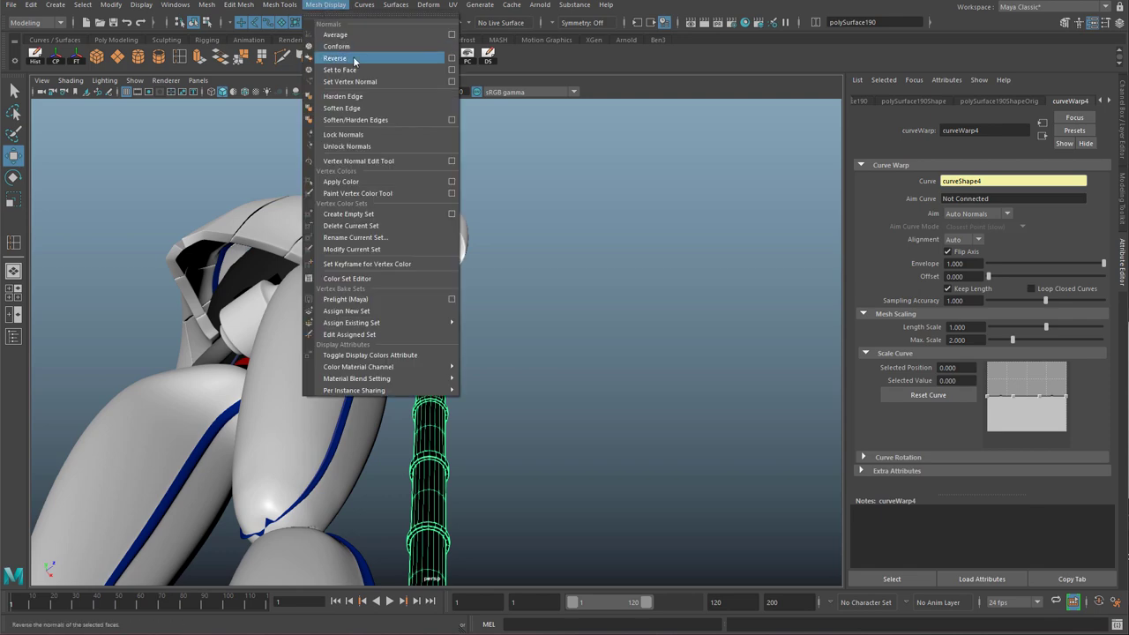
click(353, 60)
click(559, 383)
alt+drag(421, 381, 457, 329)
scroll(456, 330, down, 2)
click(447, 366)
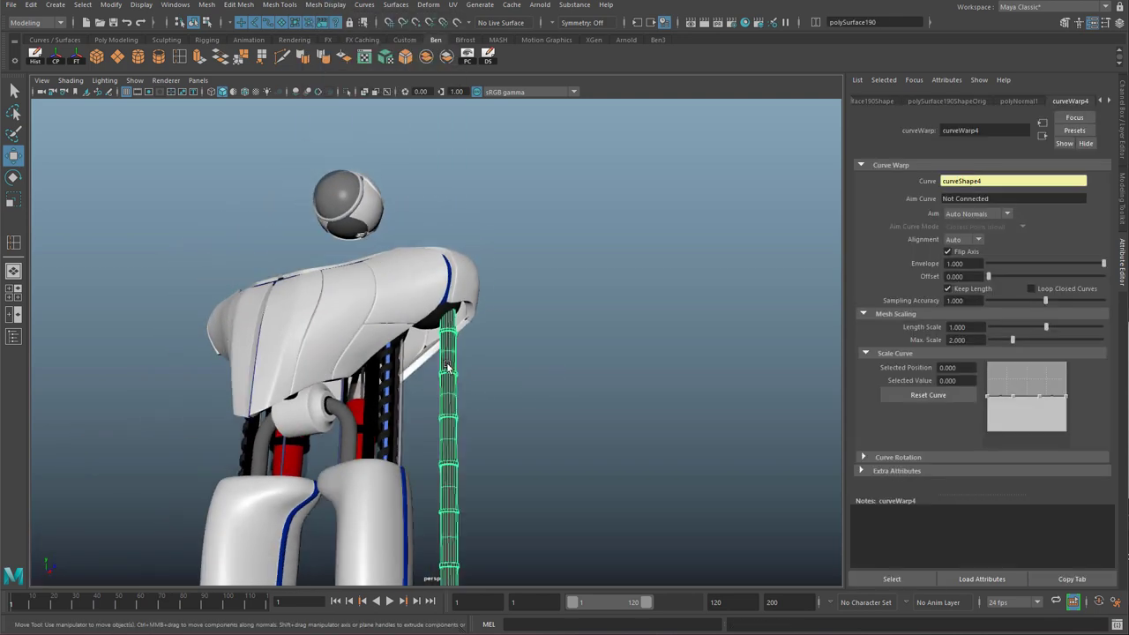
Select the tentacle's warp curve at its claw end and switch it to control vertex editing.
scroll(447, 366, down, 5)
alt+middle_drag(448, 366, 421, 230)
scroll(420, 231, up, 5)
click(355, 502)
alt+middle_drag(358, 272, 431, 264)
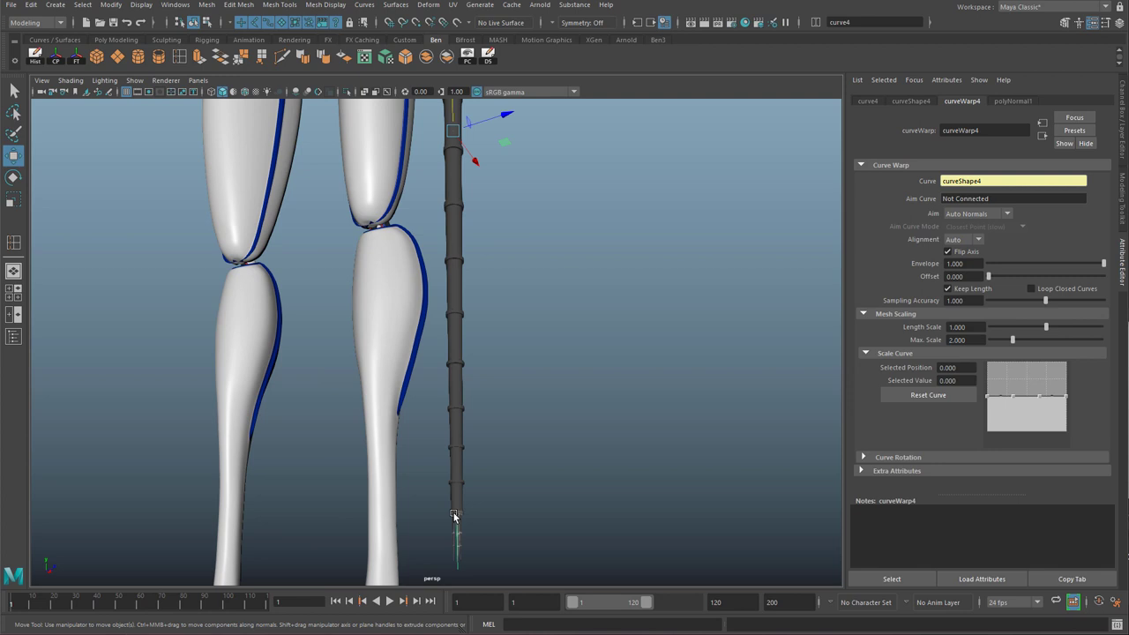
alt+middle_drag(454, 514, 457, 388)
alt+drag(459, 418, 471, 361)
right_click(449, 415)
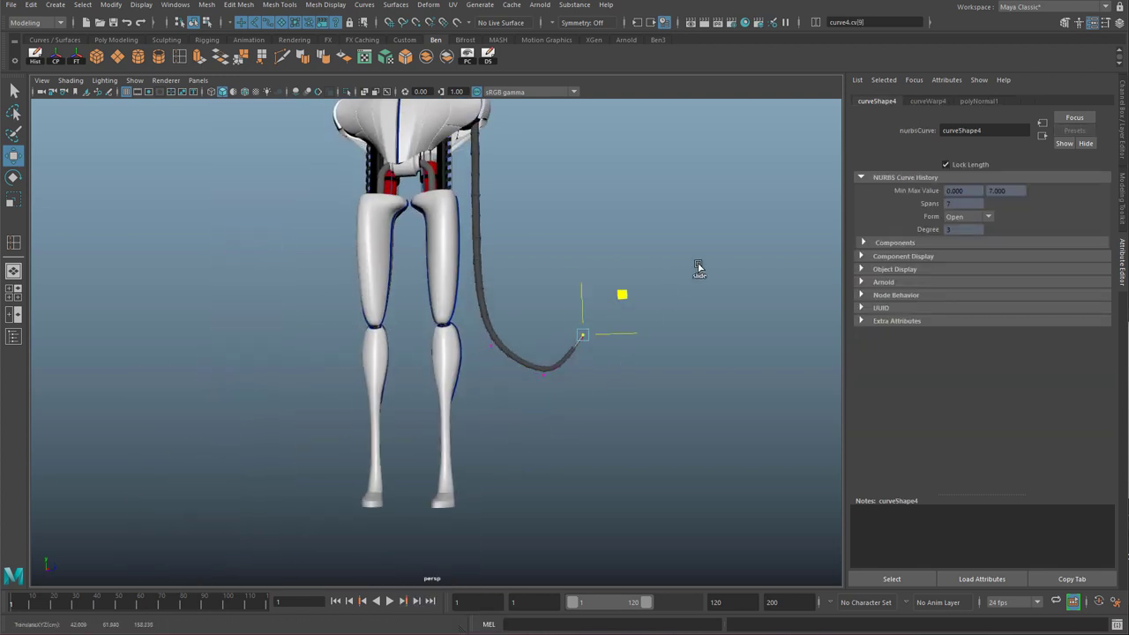
Try swinging the curve's claw-end CV out and up away from the legs, and undo the bend.
mouse_move(699, 267)
mouse_down()
mouse_move(905, 525)
mouse_move(436, 577)
mouse_move(801, 500)
mouse_move(697, 272)
mouse_up()
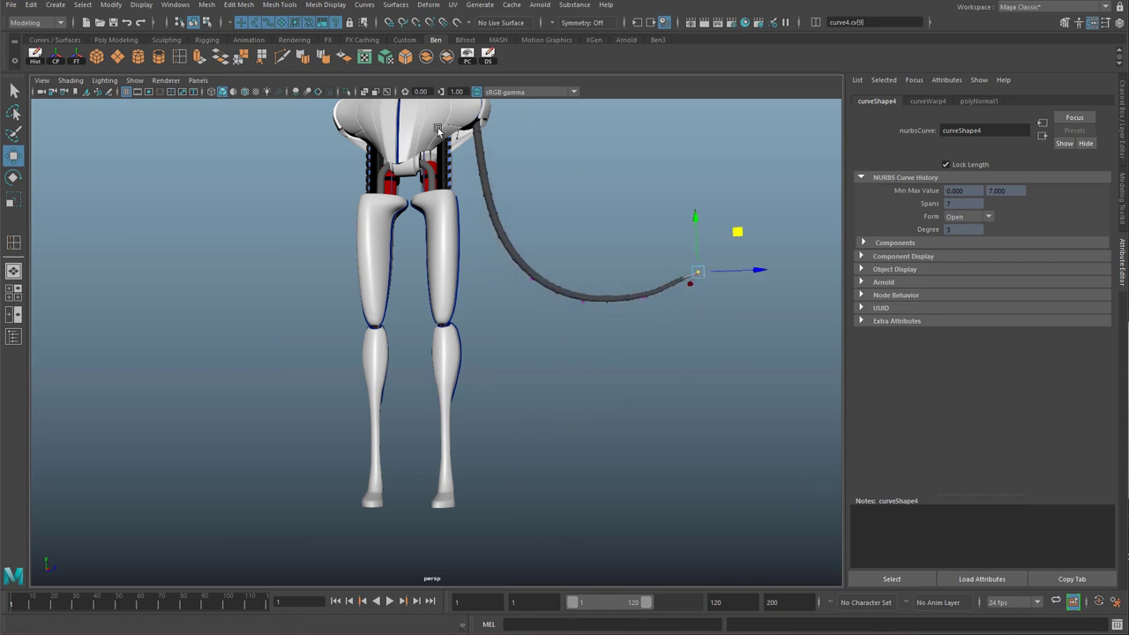
middle_drag(438, 132, 483, 222)
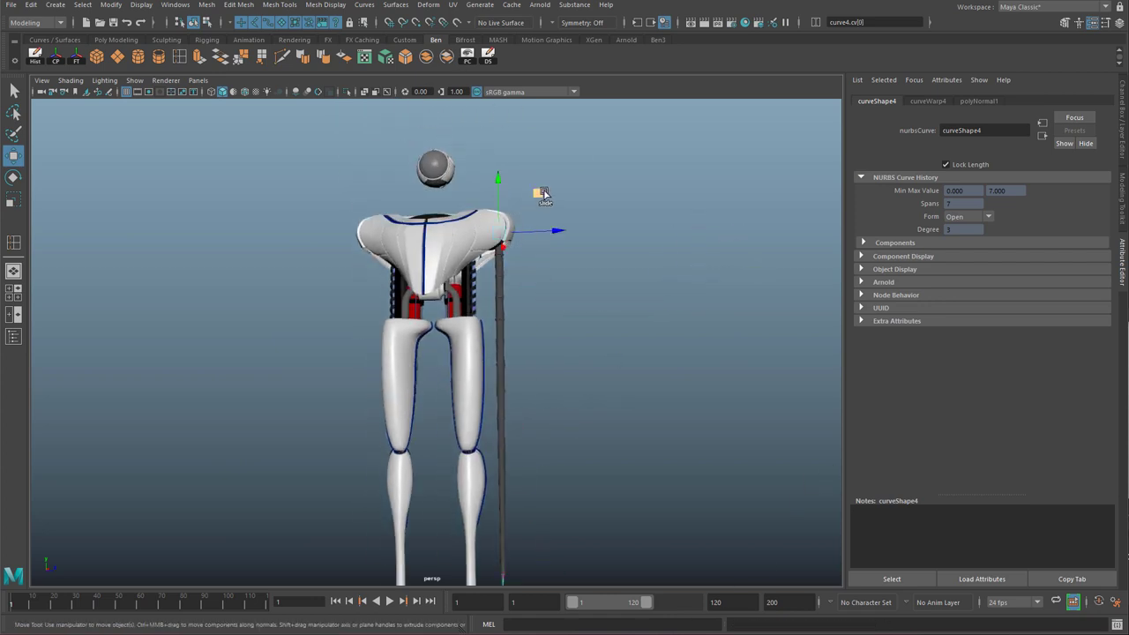
middle_drag(545, 193, 512, 315)
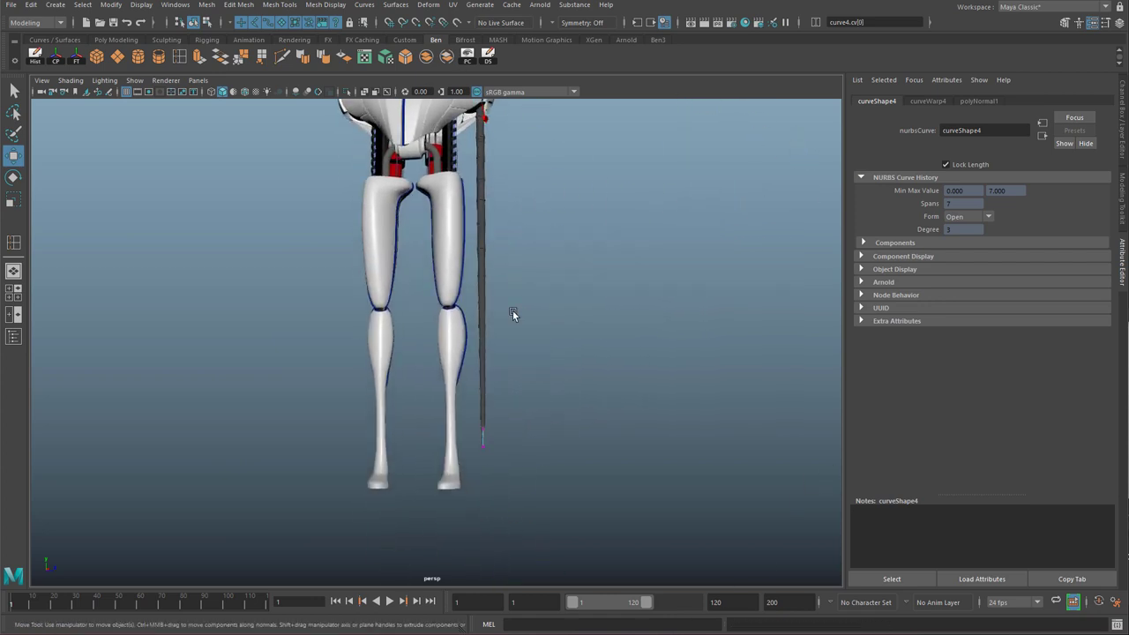
Try reversing the direction of the tentacle's warp curve under the shoulder.
alt+drag(512, 315, 522, 280)
click(976, 101)
click(928, 101)
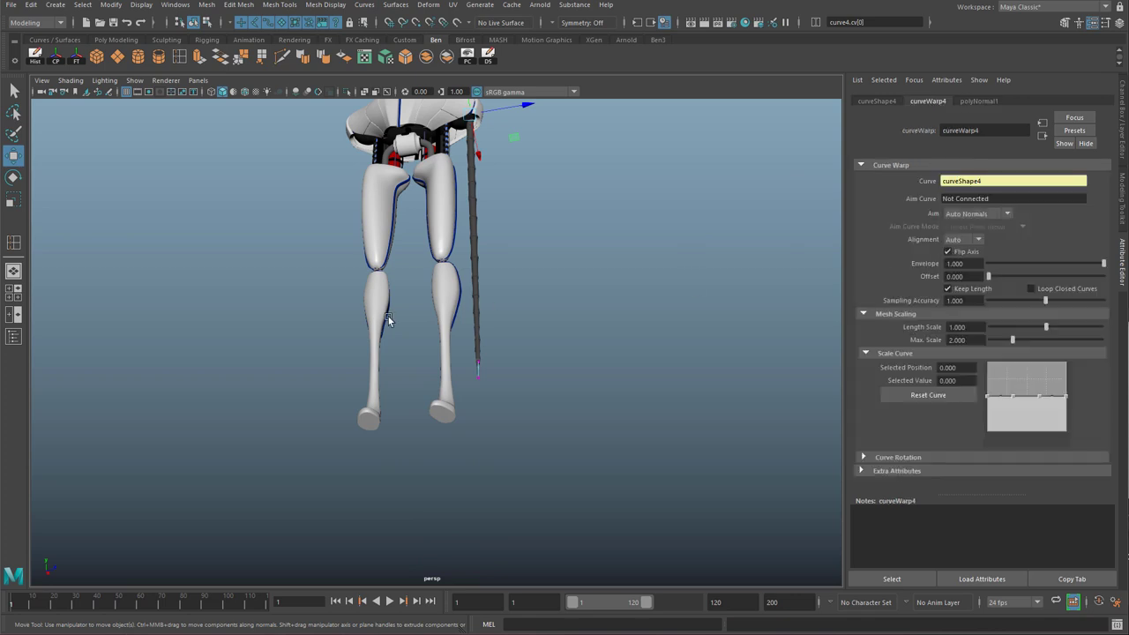
alt+right_drag(389, 316, 605, 336)
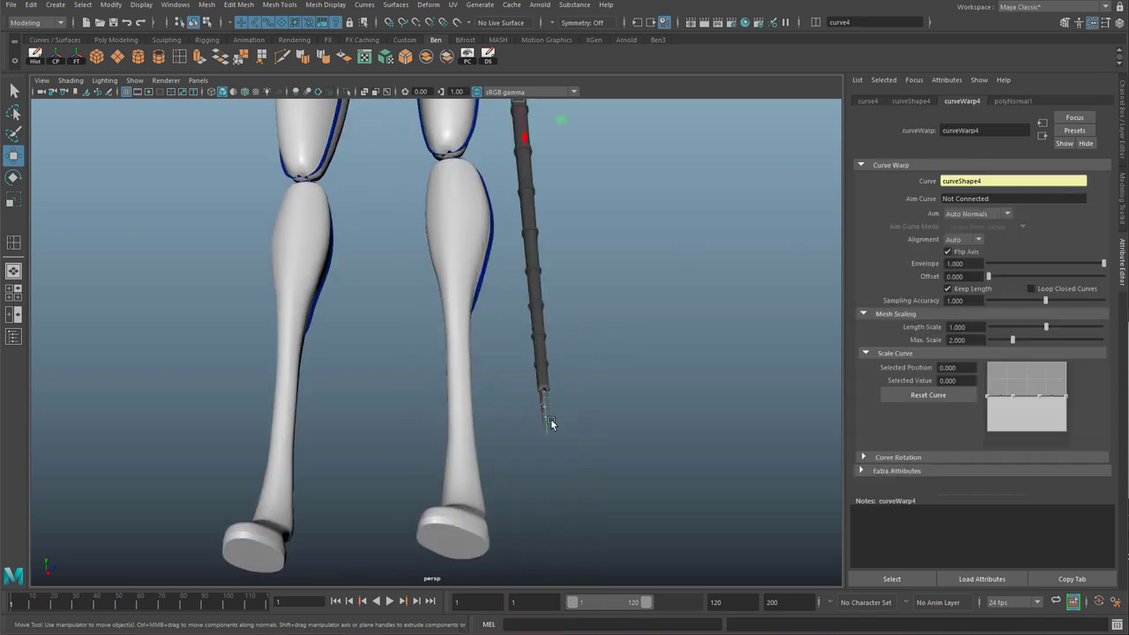
alt+drag(396, 237, 333, 314)
alt+drag(417, 179, 383, 180)
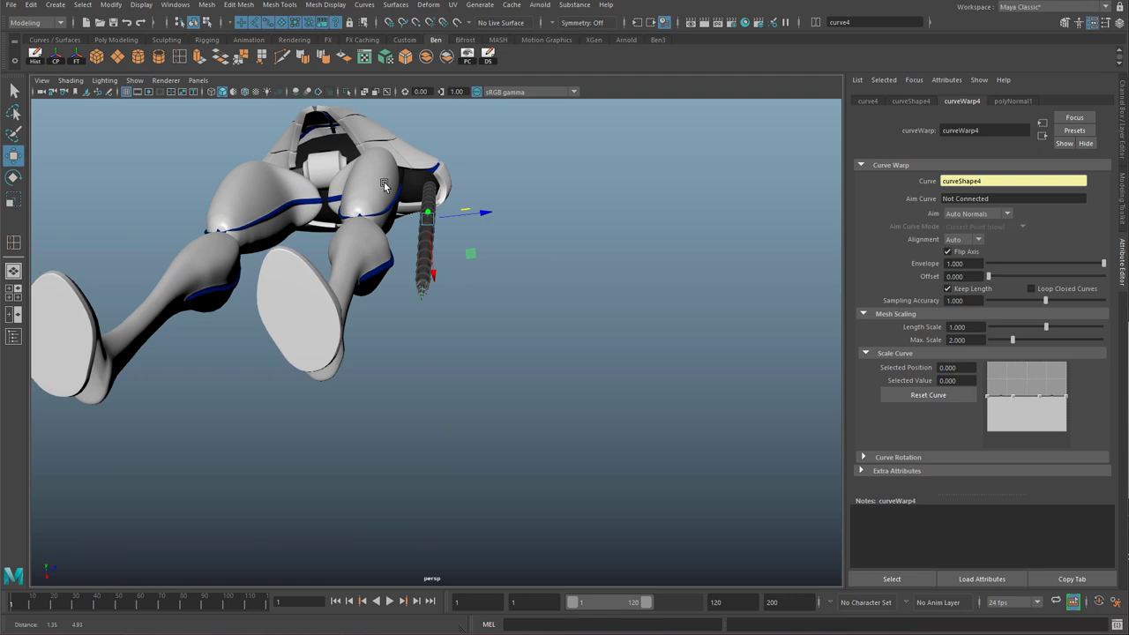
alt+middle_drag(383, 181, 358, 284)
click(364, 5)
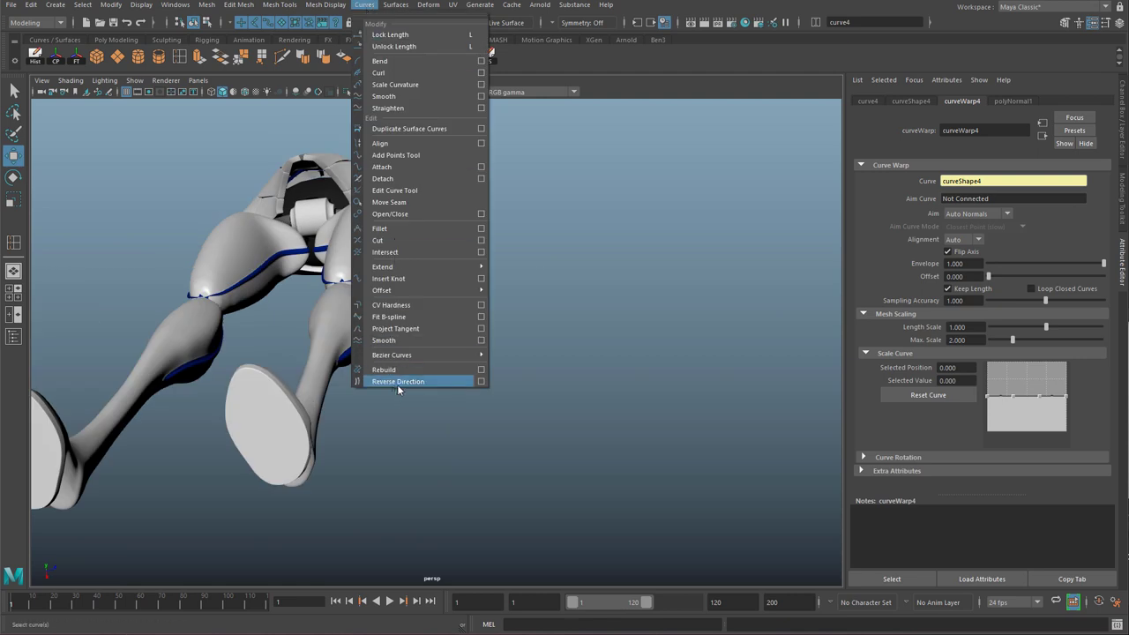
click(393, 382)
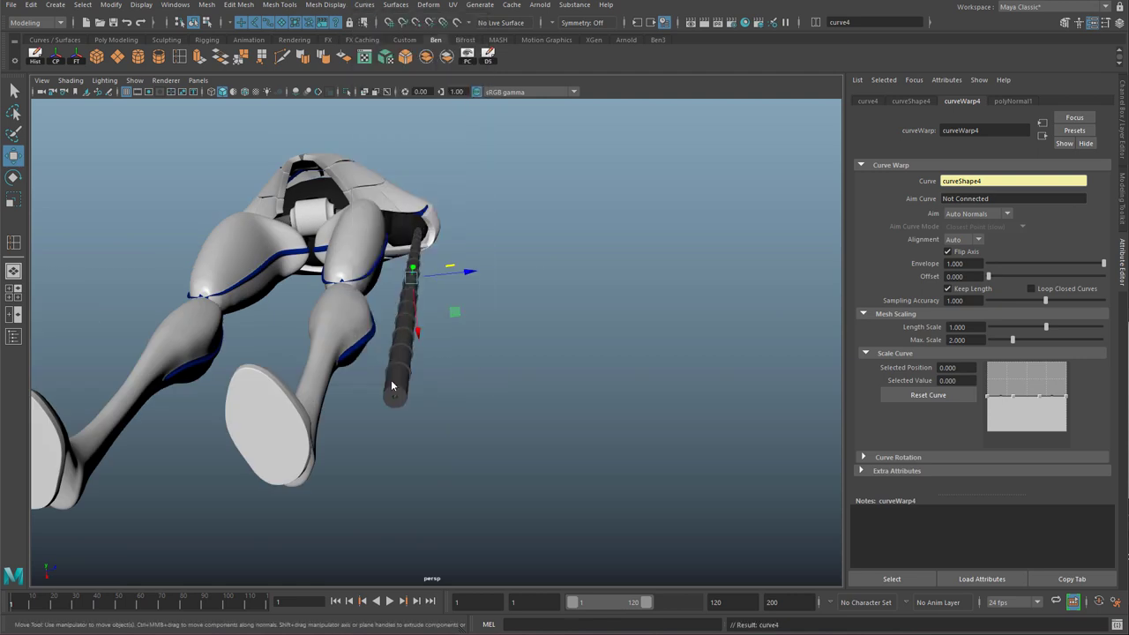
alt+drag(446, 173, 417, 153)
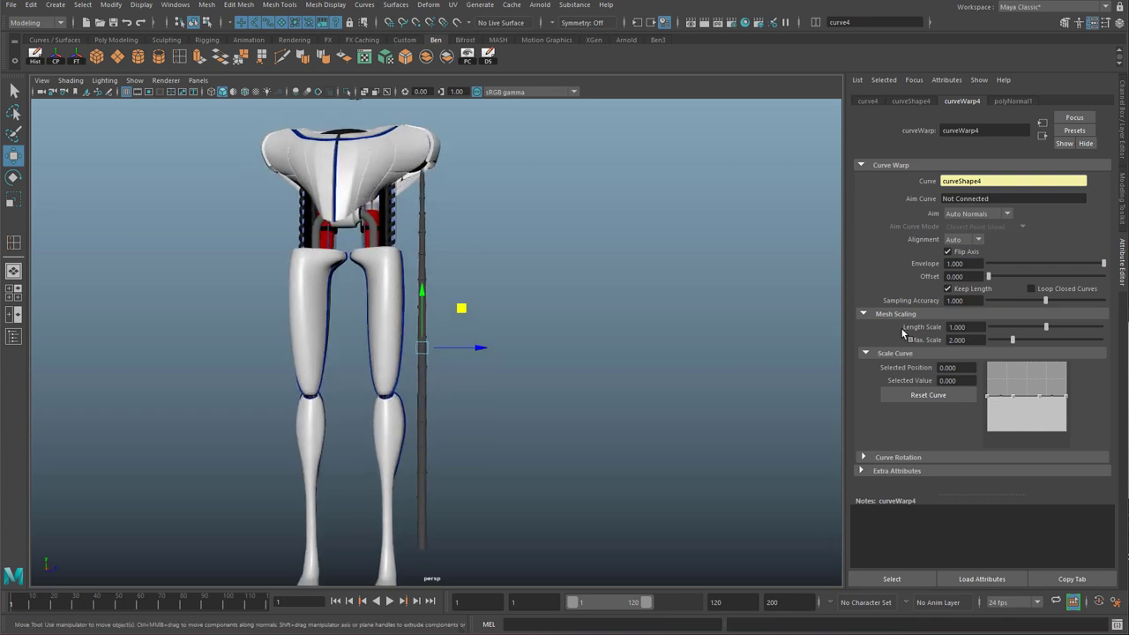
alt+middle_drag(445, 352, 481, 228)
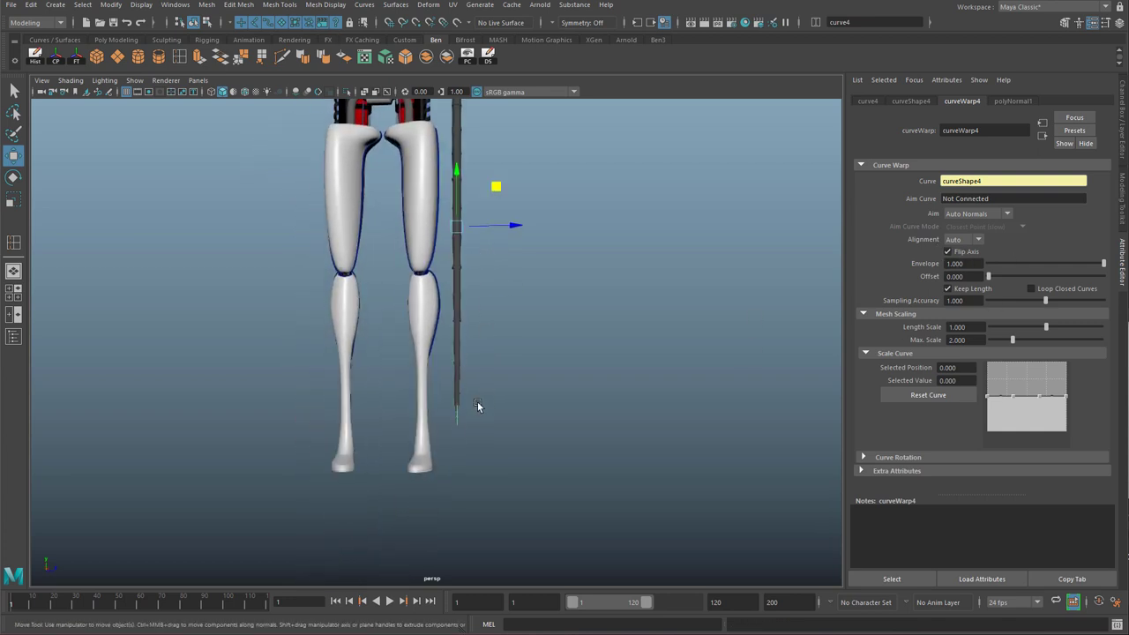
Switch the tentacle's warp curve to control vertex editing and select the CV at its claw end.
right_drag(456, 419, 368, 346)
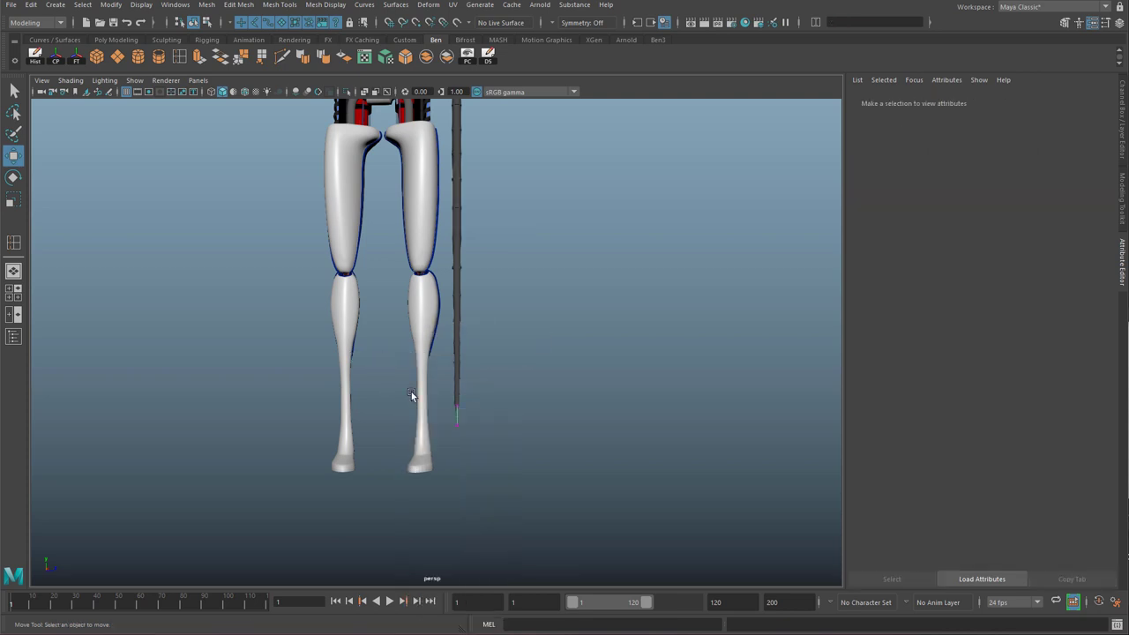
alt+right_drag(411, 392, 410, 478)
drag(460, 517, 501, 536)
alt+right_drag(501, 536, 497, 466)
alt+middle_drag(545, 393, 511, 467)
alt+right_drag(512, 467, 445, 428)
Try swinging the claw-end CV across the figure's legs, and undo the move.
middle_drag(459, 415, 730, 484)
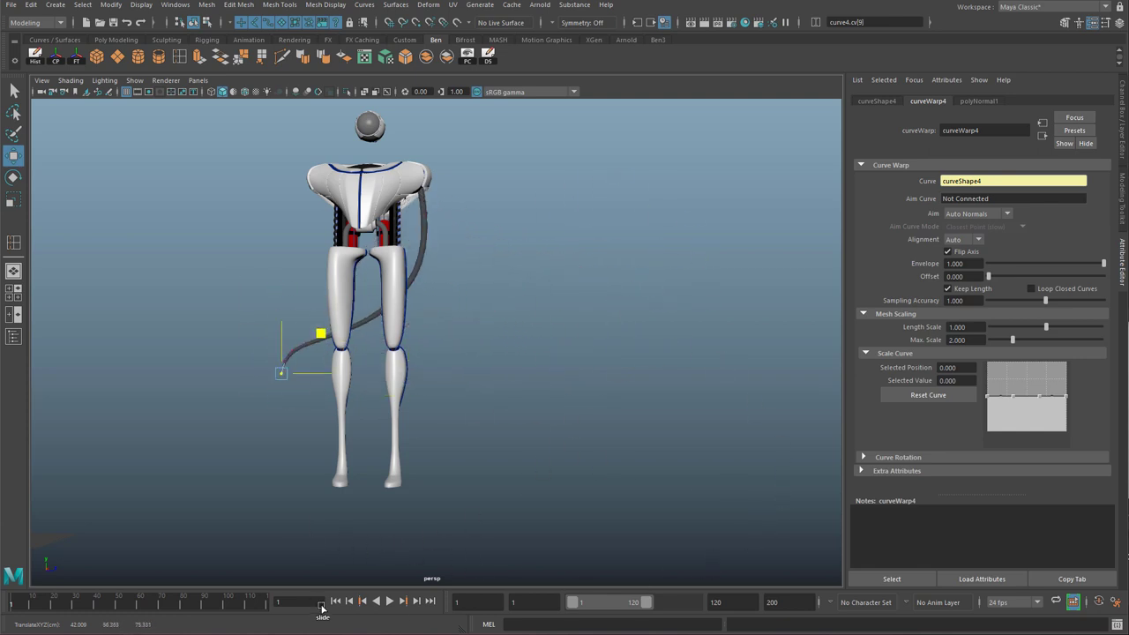
middle_drag(705, 540, 759, 589)
key(ctrl+z)
Raise the claw-end CV in front of the figure to about chest height and reshape the bend with the CVs nearer the shoulder.
alt+drag(501, 458, 458, 440)
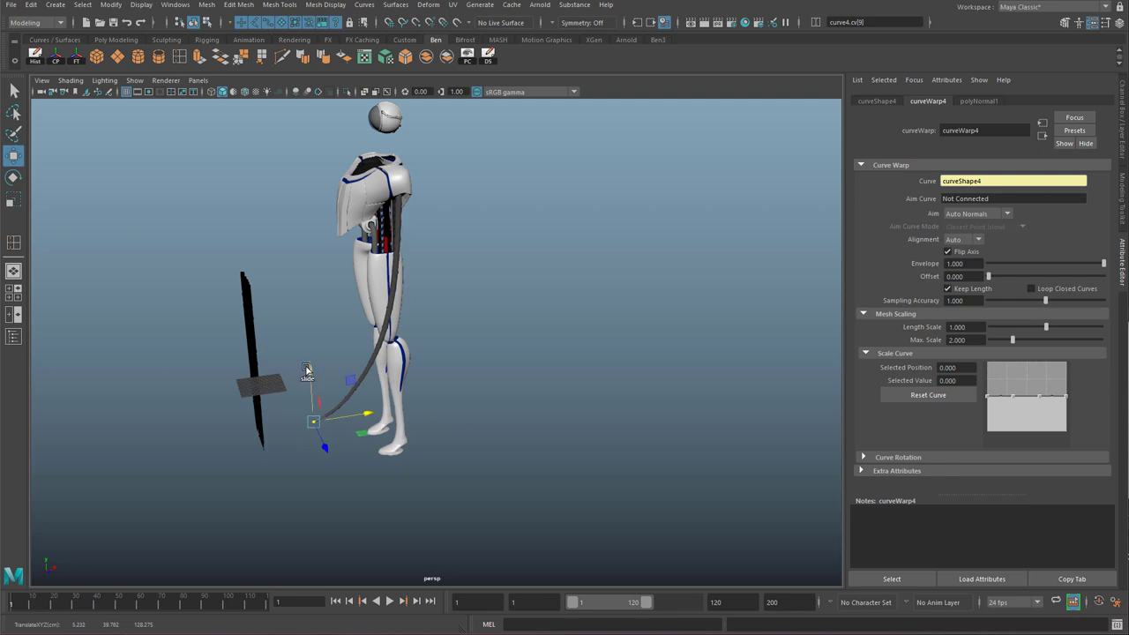
alt+middle_drag(288, 222, 402, 275)
scroll(402, 274, up, 3)
alt+drag(402, 275, 340, 230)
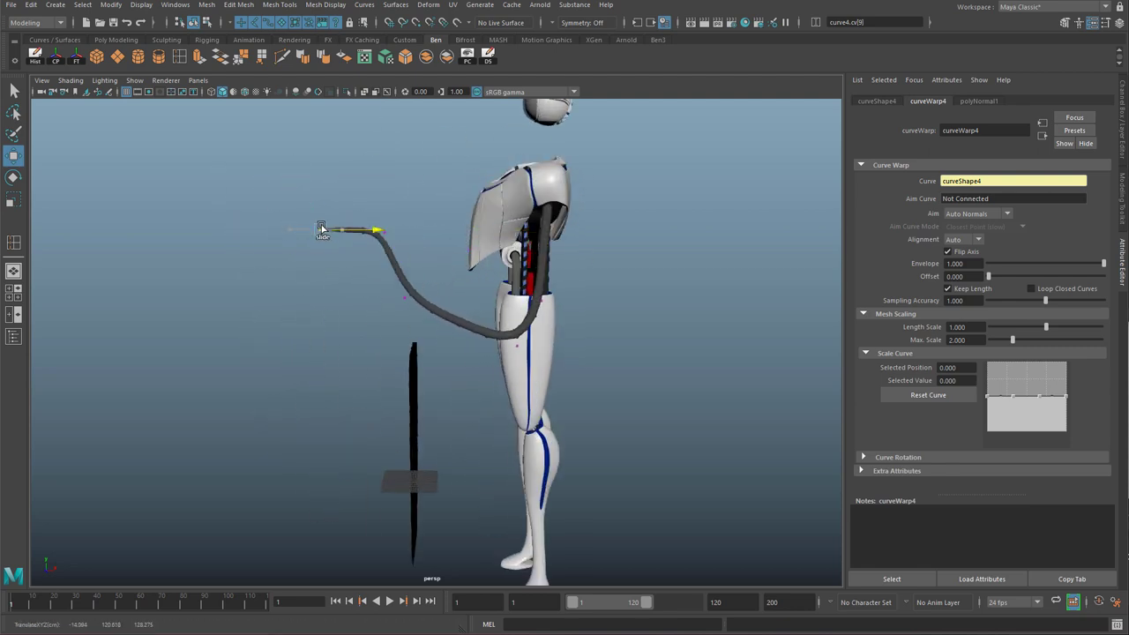
middle_drag(321, 229, 368, 231)
middle_drag(468, 252, 298, 231)
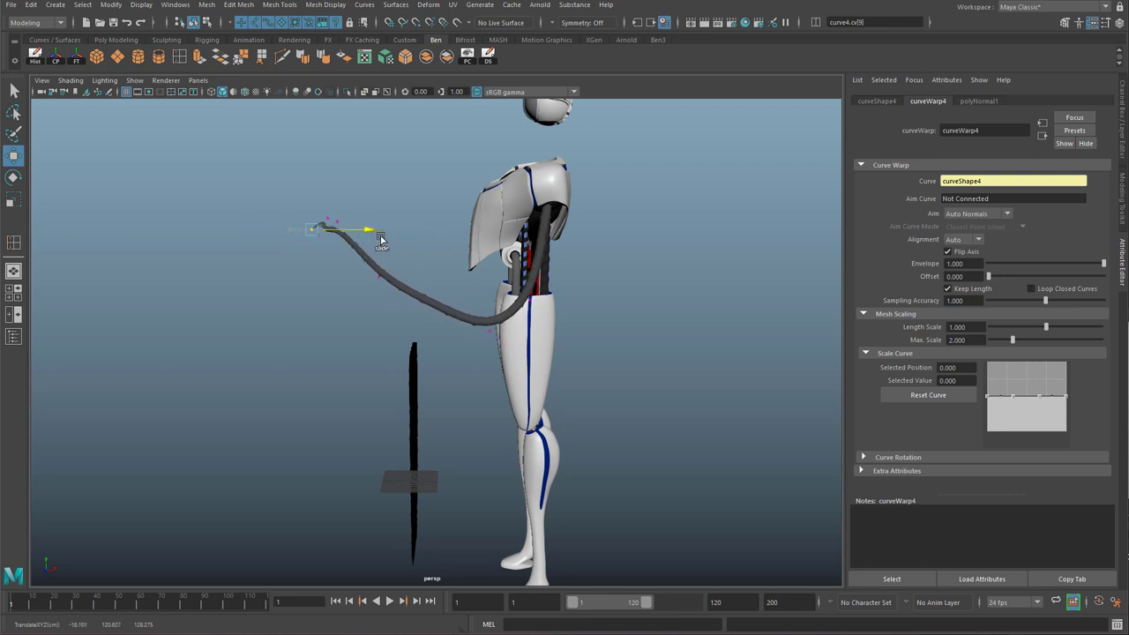
middle_drag(381, 240, 495, 201)
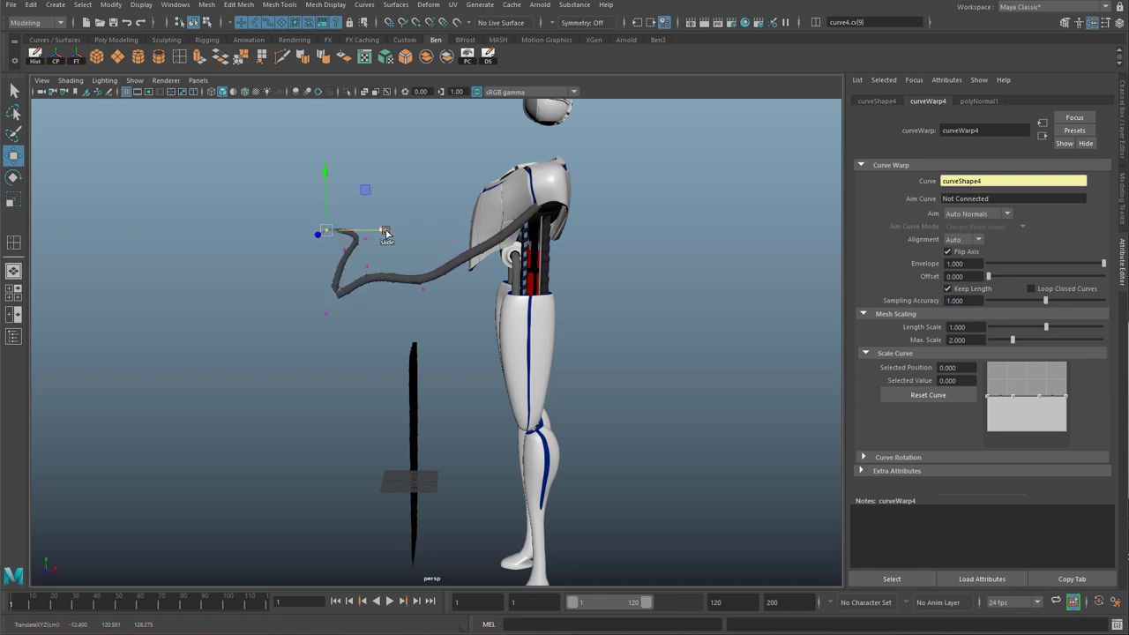
middle_drag(385, 231, 375, 378)
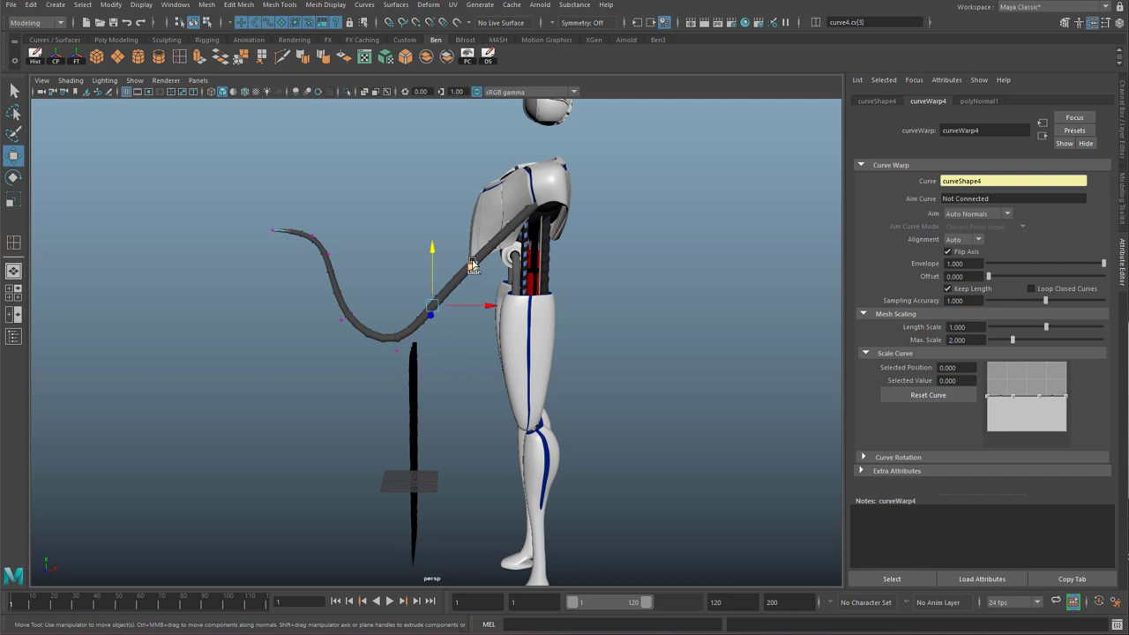
drag(473, 264, 511, 287)
alt+drag(348, 323, 366, 273)
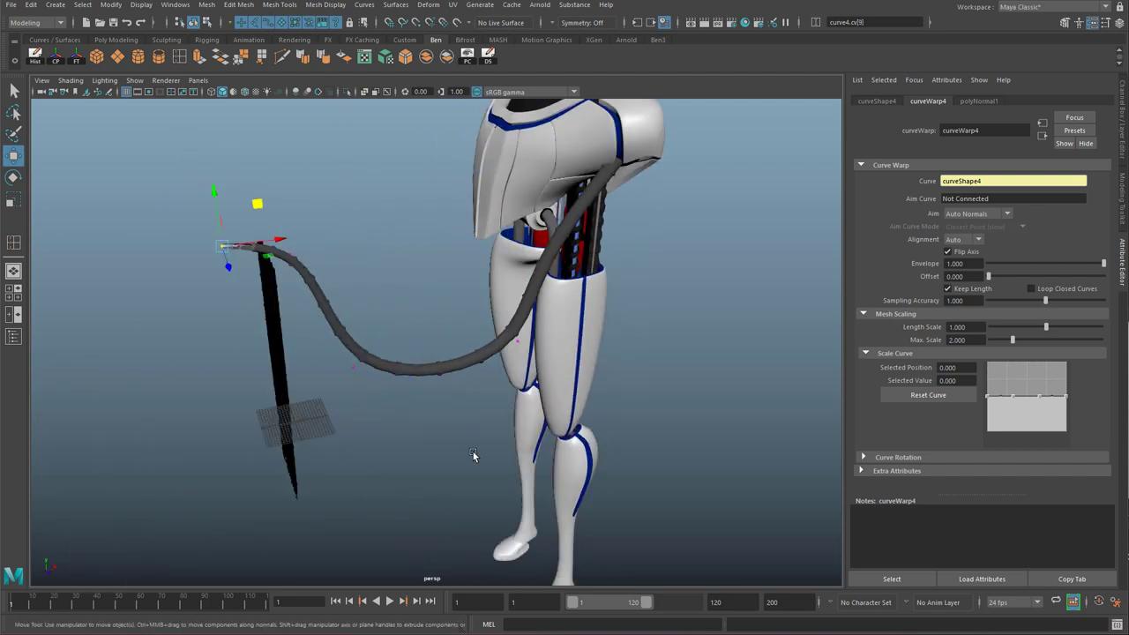
Turn on Soft Select and try pulling the tentacle's middle CV outward with falloff, undoing the moves.
key(b)
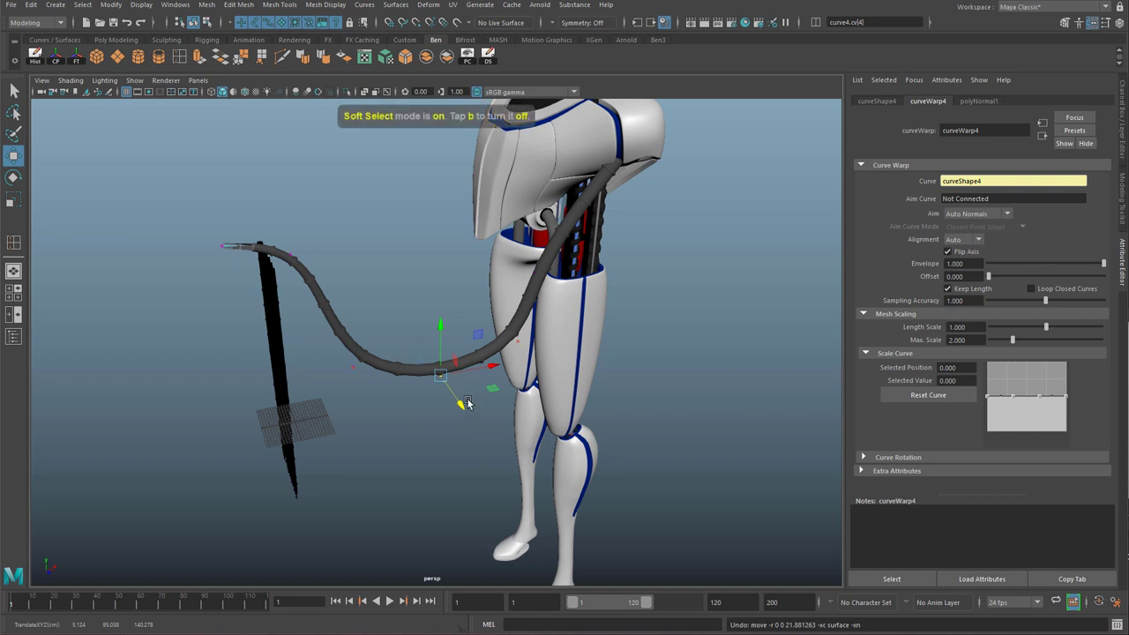
drag(442, 380, 500, 345)
middle_drag(499, 346, 476, 349)
drag(475, 347, 604, 248)
scroll(596, 172, down, 5)
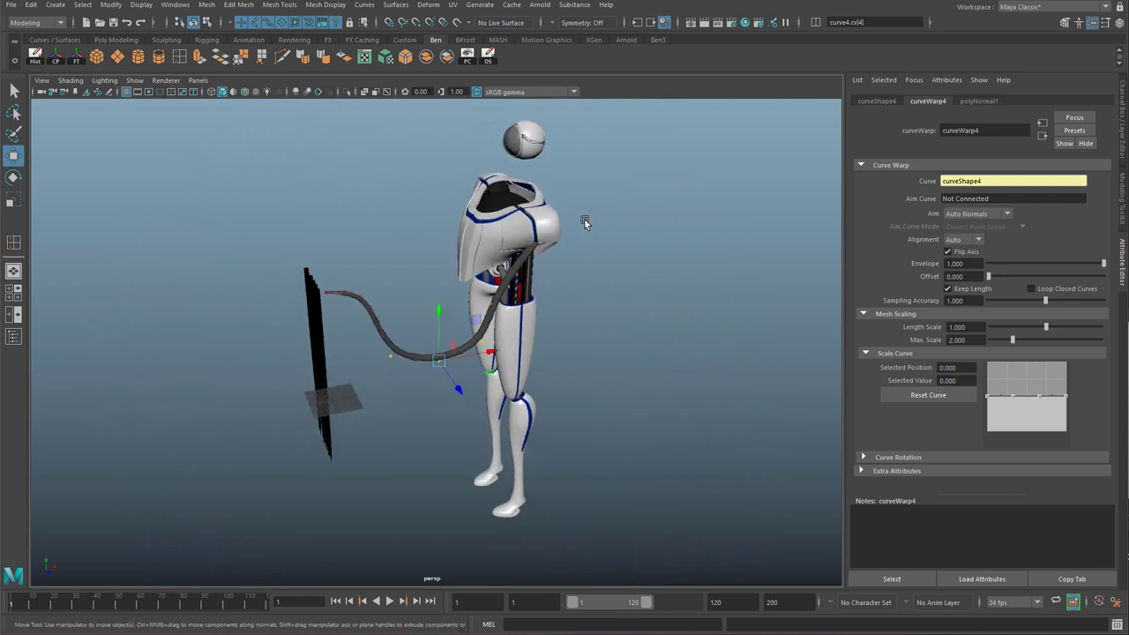
alt+drag(403, 436, 449, 450)
drag(481, 379, 572, 418)
key(ctrl+z)
middle_drag(570, 419, 602, 415)
key(ctrl+z)
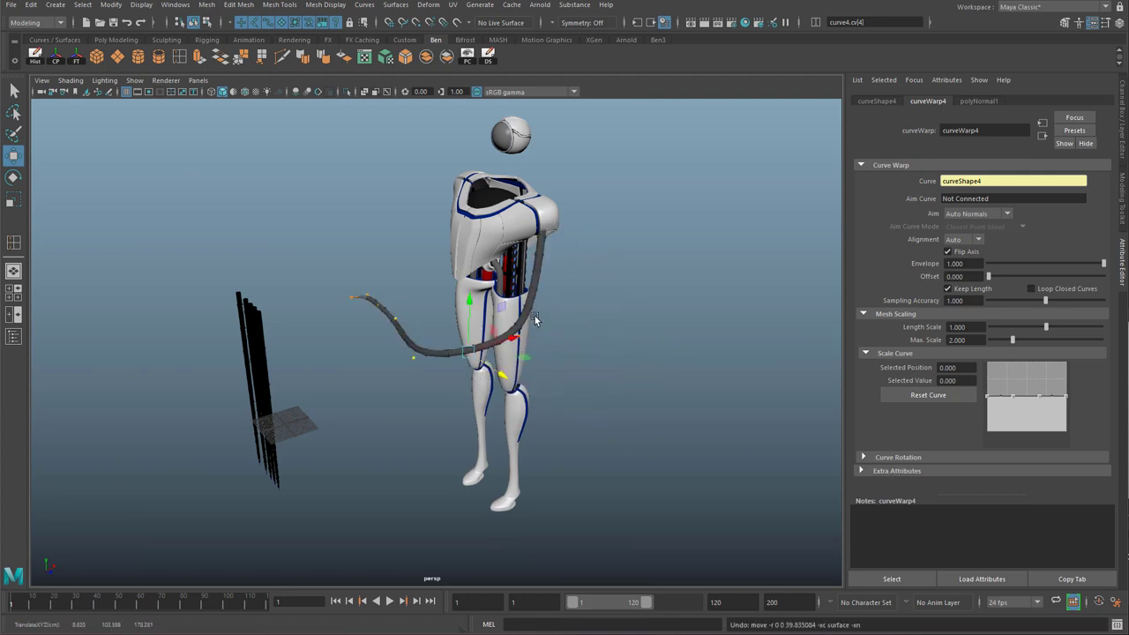
Reposition the CVs towards the claw end so the tentacle extends forward and its claw curls downward.
alt+drag(535, 316, 688, 305)
drag(605, 217, 600, 245)
alt+drag(509, 297, 343, 306)
key(e)
alt+right_drag(343, 305, 433, 336)
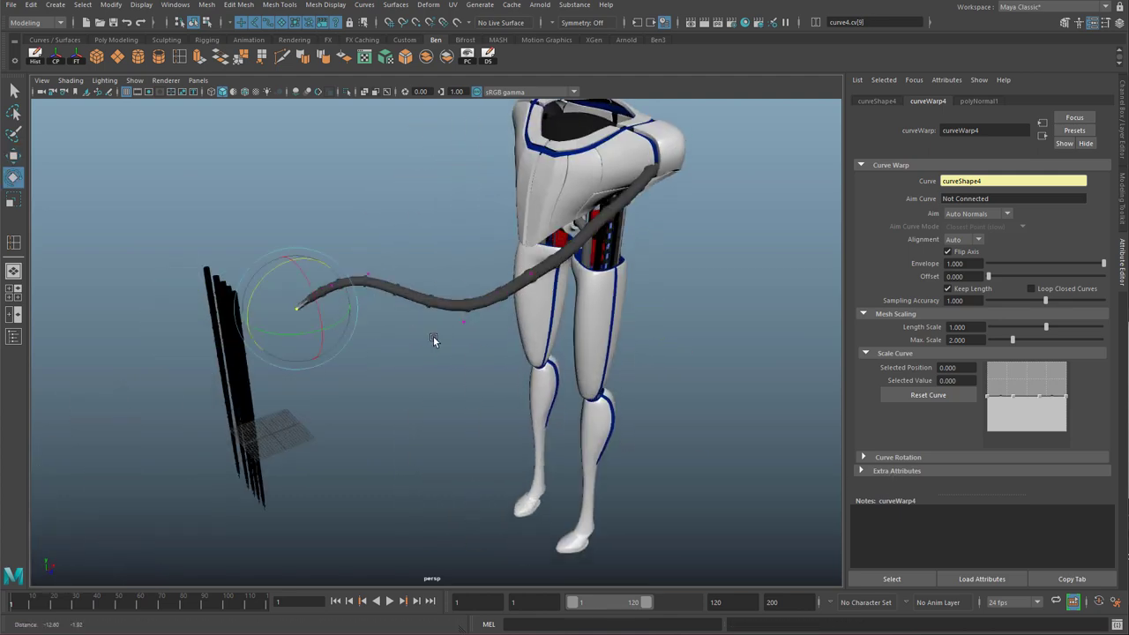
alt+drag(433, 336, 529, 342)
key(w)
click(680, 365)
drag(733, 377, 789, 375)
click(201, 327)
alt+drag(678, 347, 371, 339)
With X-Ray shading on temporarily, lower the curve's CVs nearest the shoulder so the tentacle hangs from the joint.
click(554, 253)
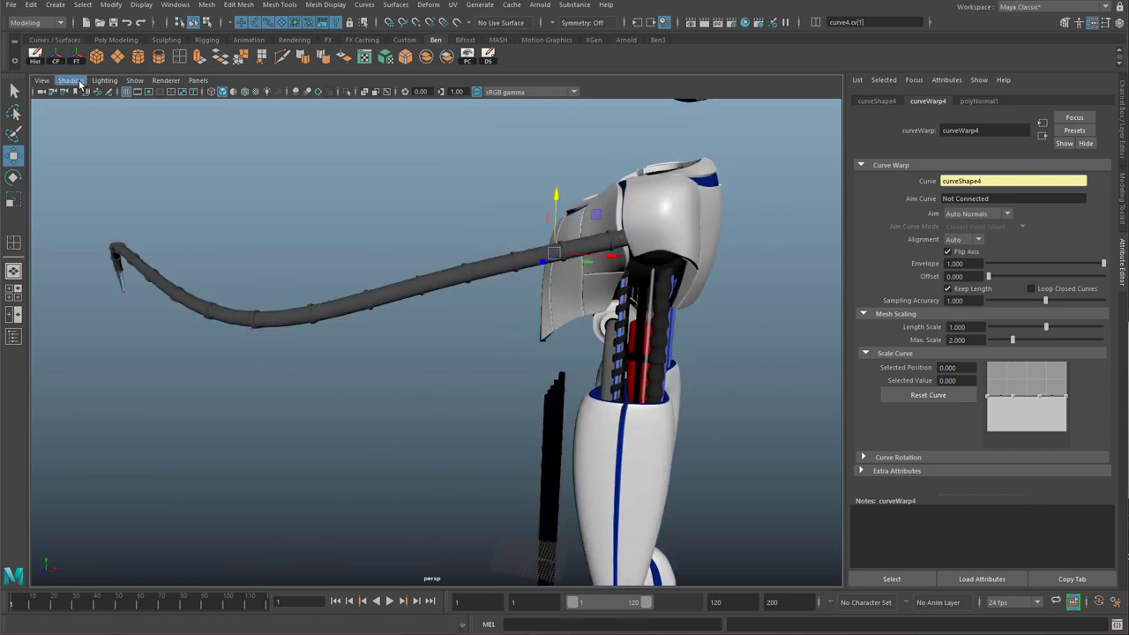
click(70, 80)
click(86, 198)
alt+drag(688, 280, 584, 282)
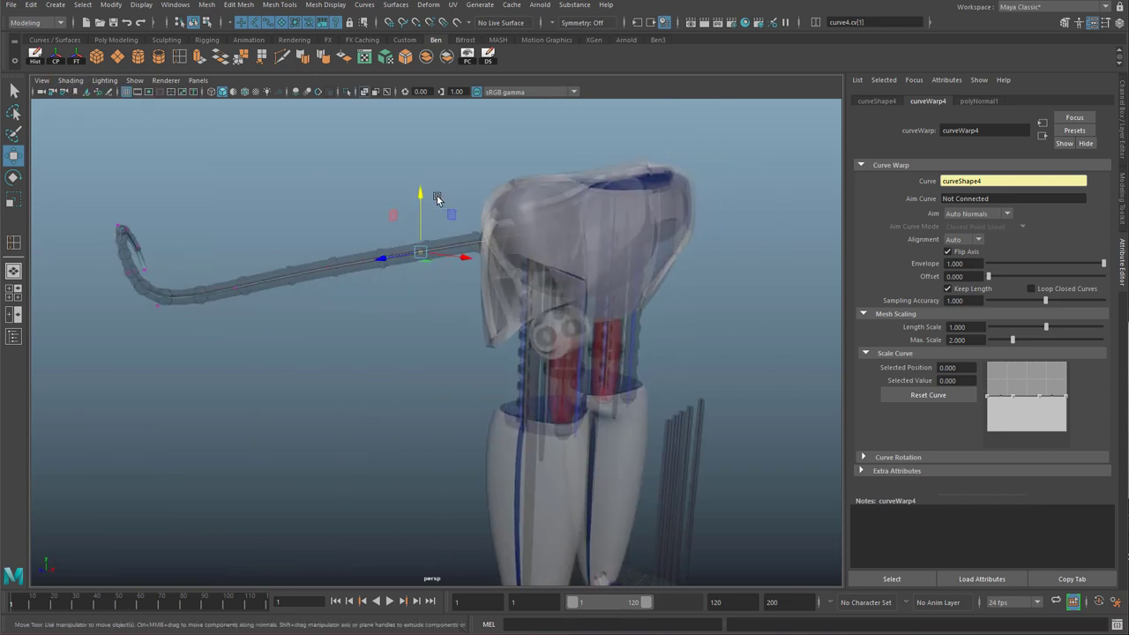
mouse_move(421, 196)
mouse_down()
mouse_move(445, 277)
mouse_move(465, 261)
mouse_move(554, 282)
mouse_move(545, 297)
mouse_up()
alt+drag(609, 327, 511, 325)
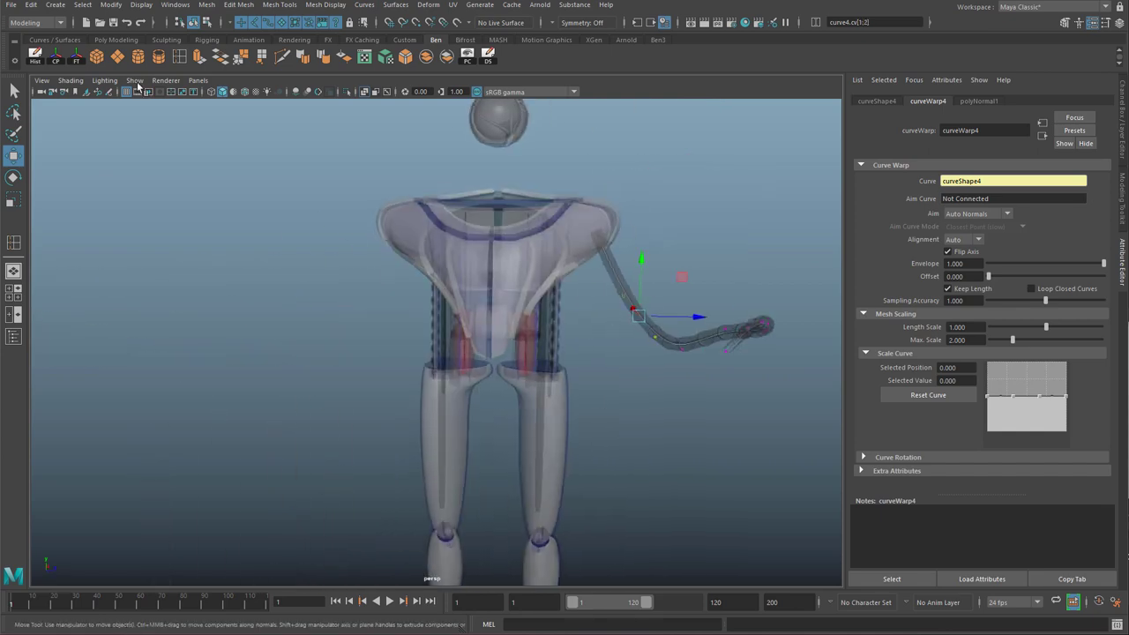
click(70, 81)
click(87, 199)
scroll(564, 353, down, 4)
drag(556, 403, 450, 405)
Assign the posed tentacle mesh to a new display layer and set that layer to Template.
click(420, 427)
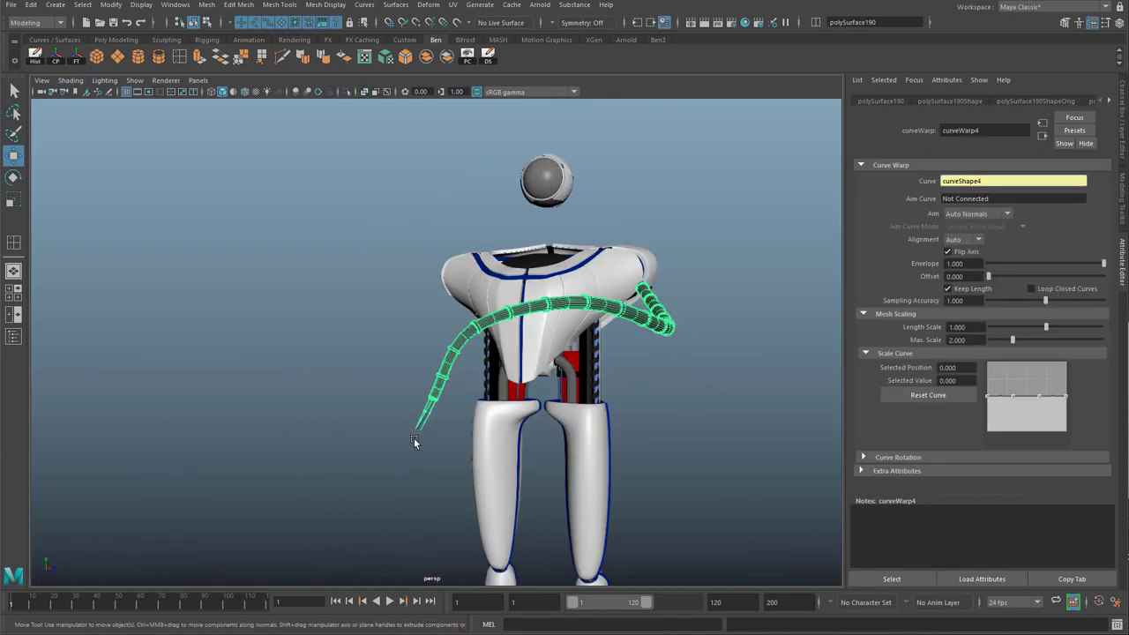
click(1119, 24)
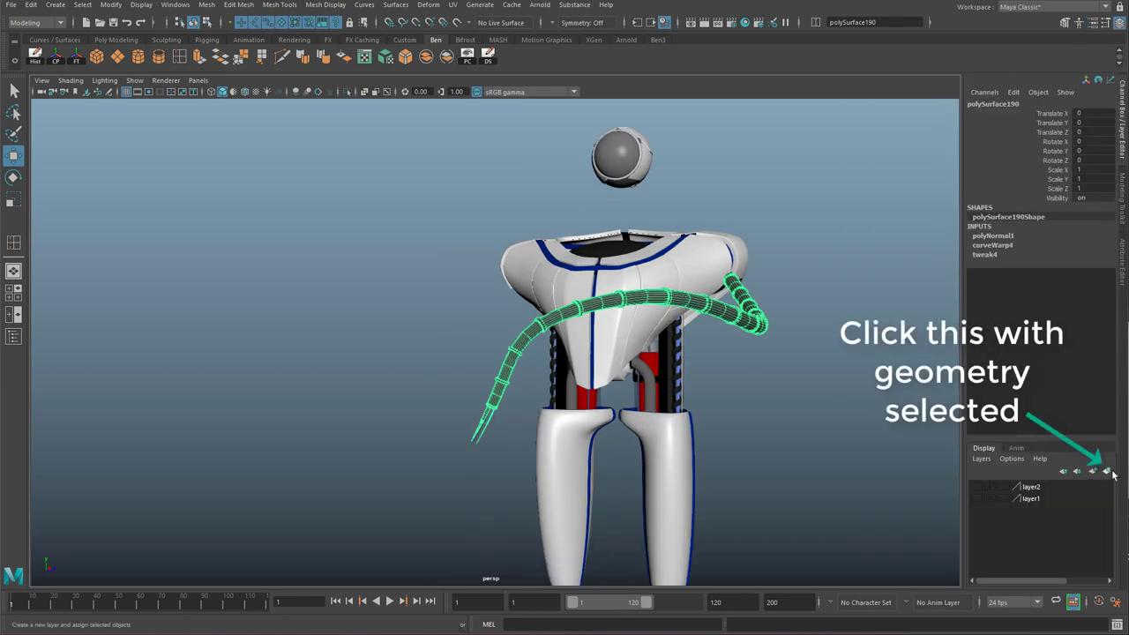
click(1007, 492)
click(1006, 492)
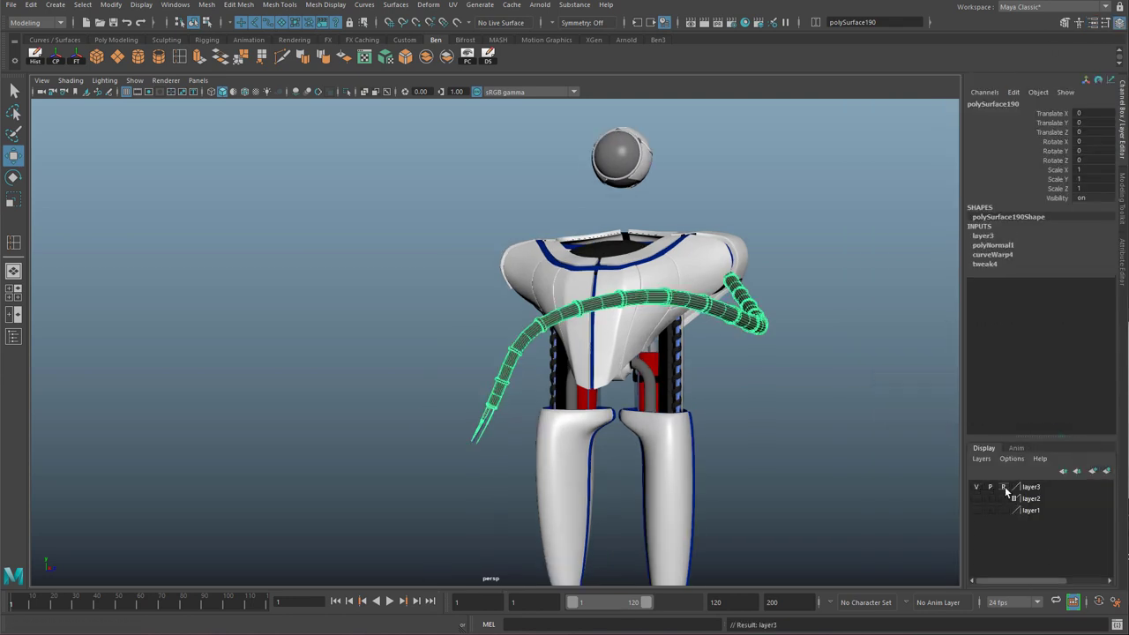
click(1004, 489)
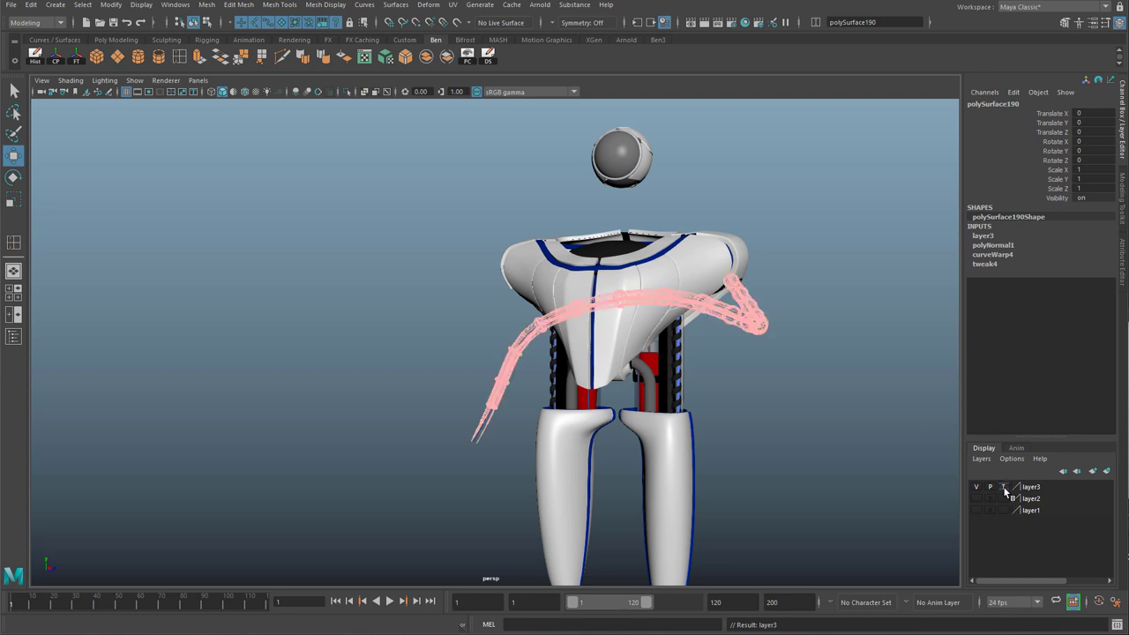
Select the warp curve through the templated tentacle, switch it to control vertex editing, and adjust its claw-end CV.
click(475, 436)
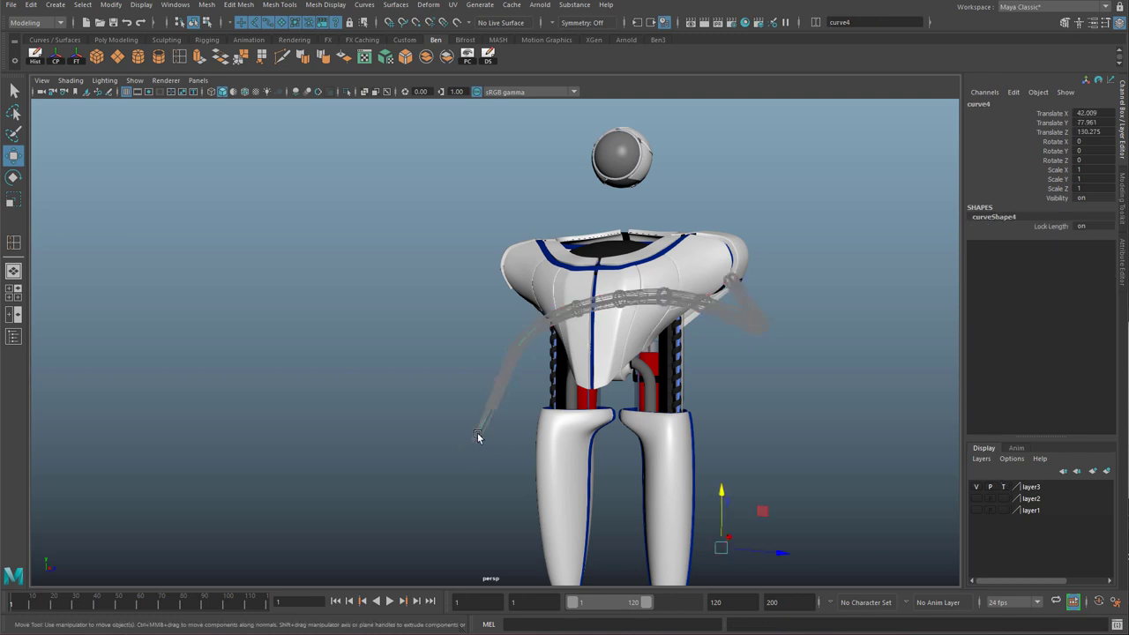
right_drag(477, 434, 408, 359)
drag(419, 422, 533, 492)
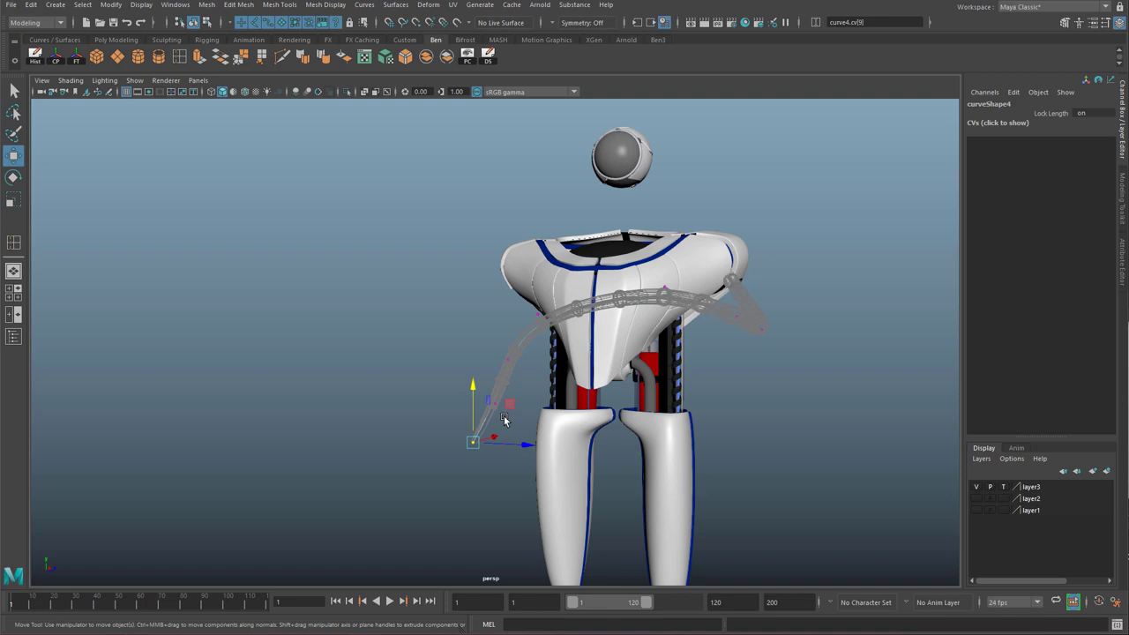
middle_drag(560, 467, 501, 490)
alt+drag(692, 327, 643, 324)
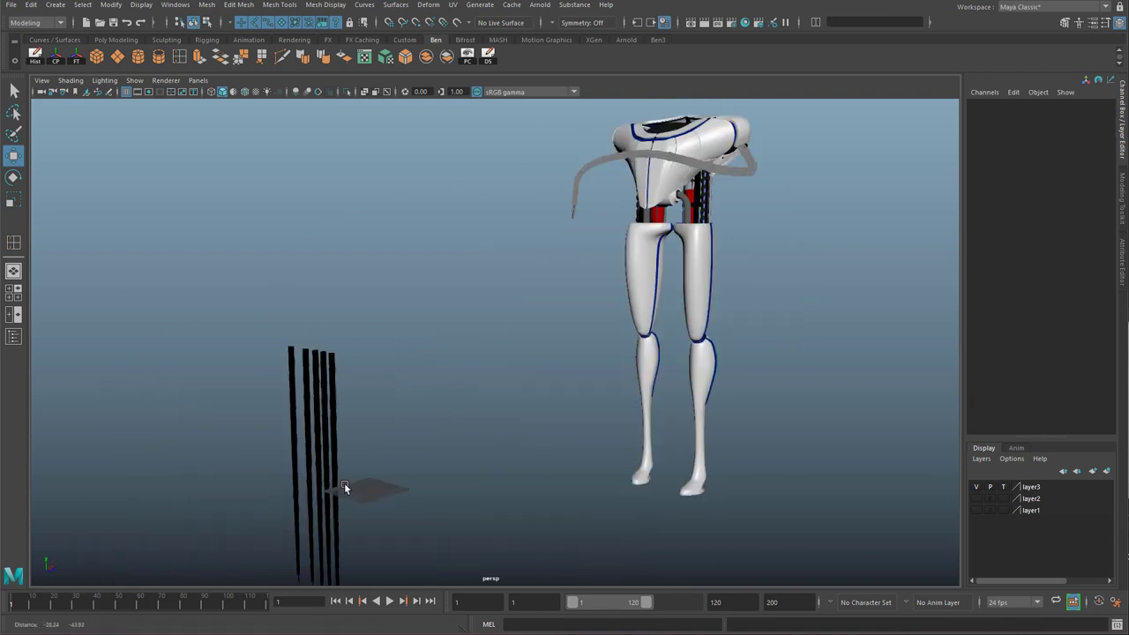
Reverse the normals of the five black-looking spare tentacles and add them to the templated layer3.
alt+drag(344, 482, 511, 176)
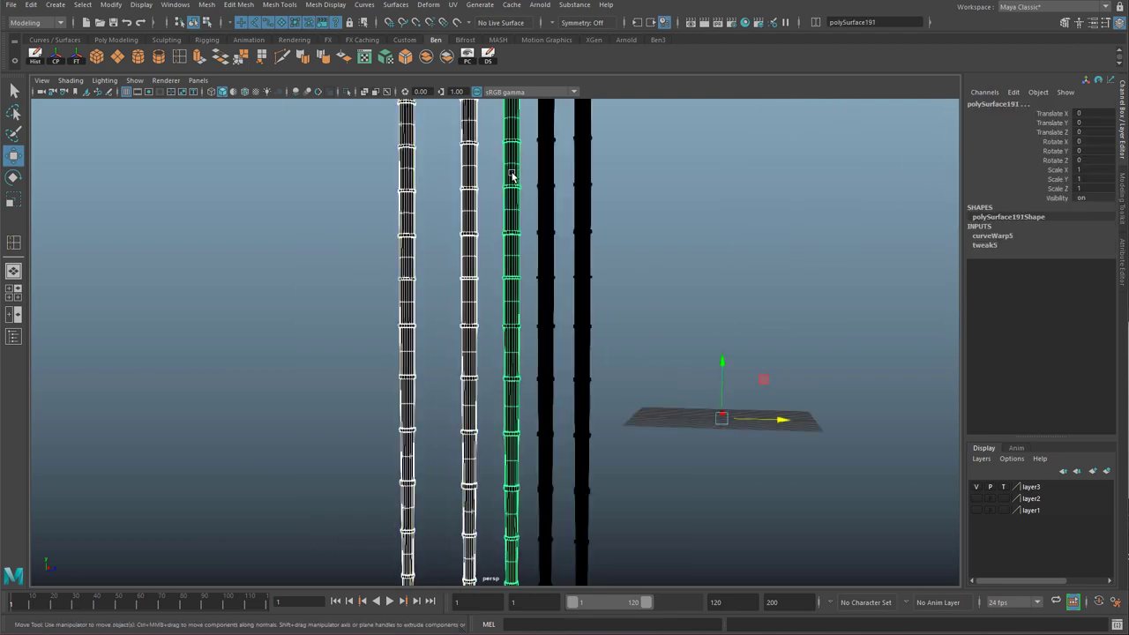
click(325, 4)
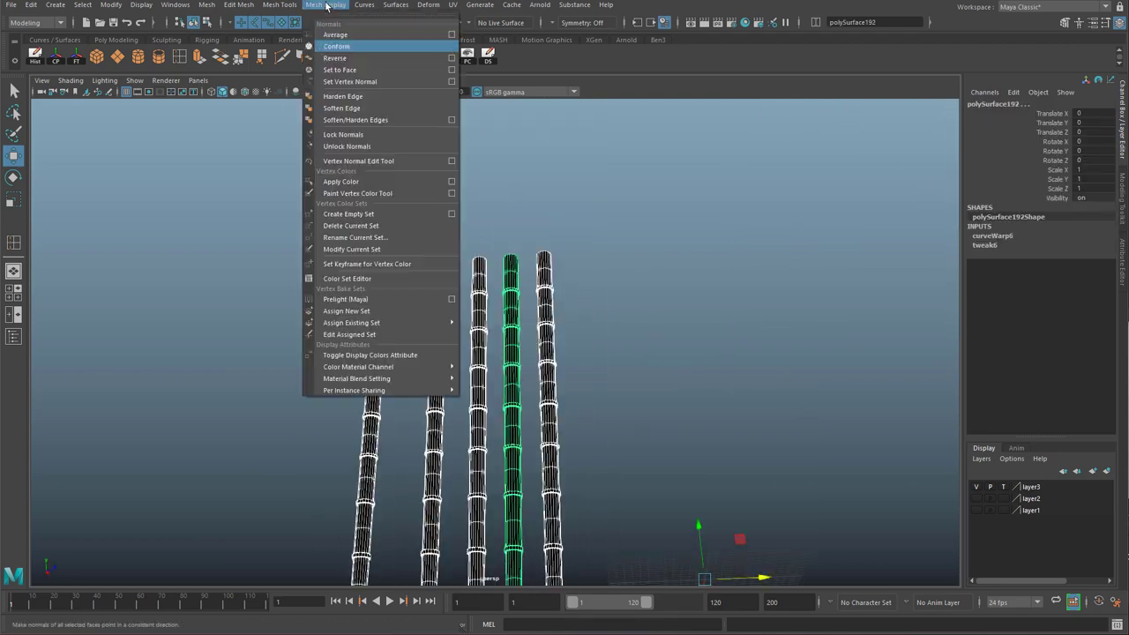
click(353, 53)
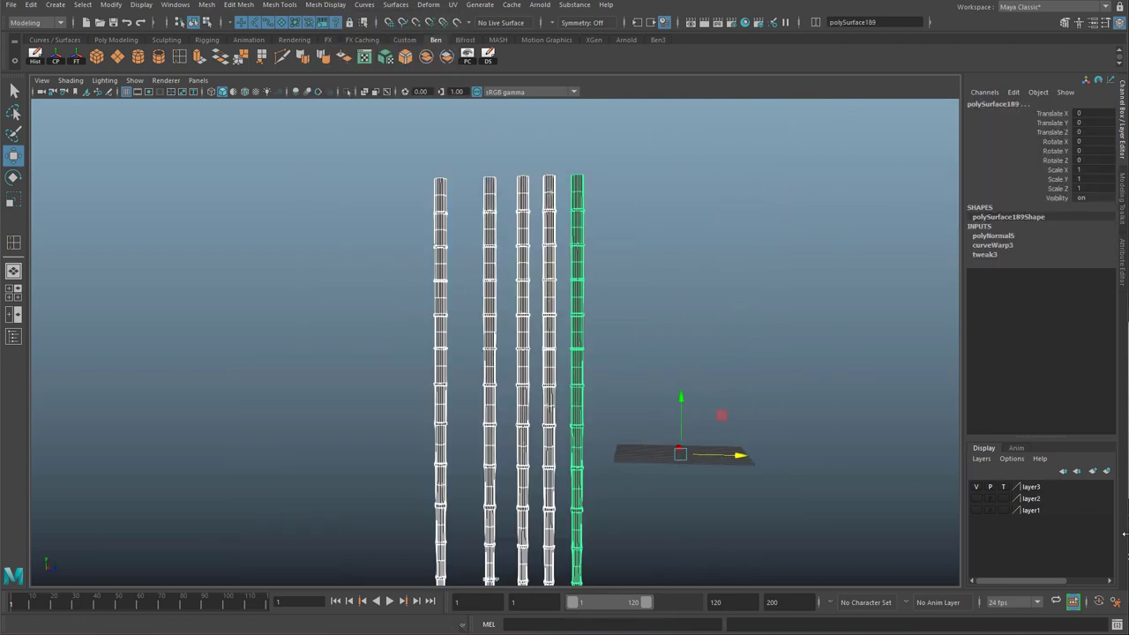
right_click(1037, 492)
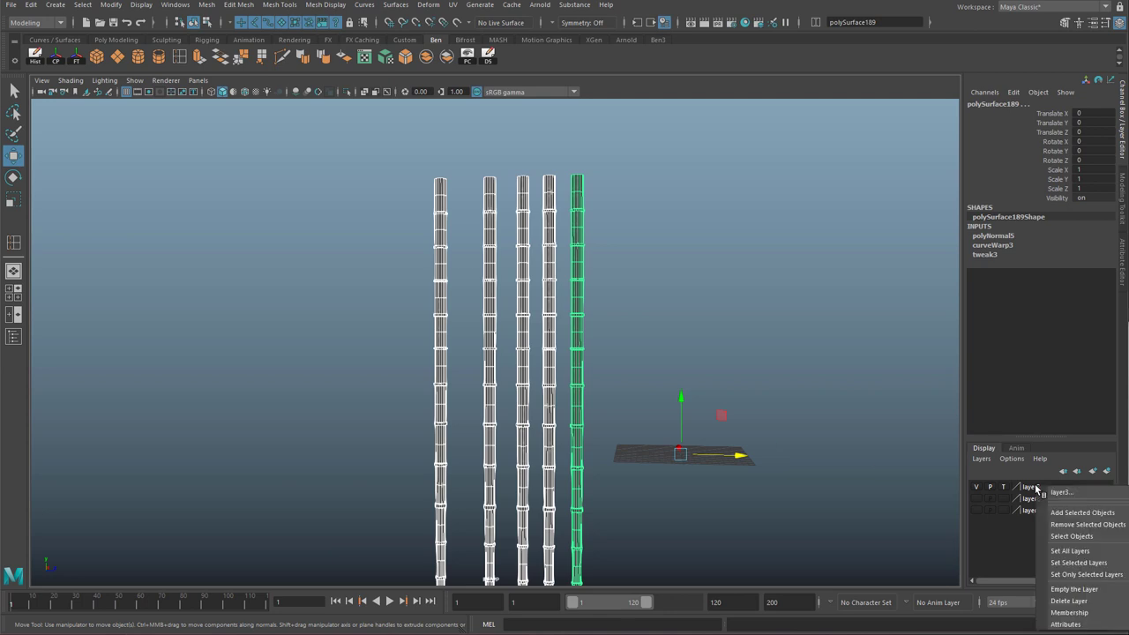
click(1077, 513)
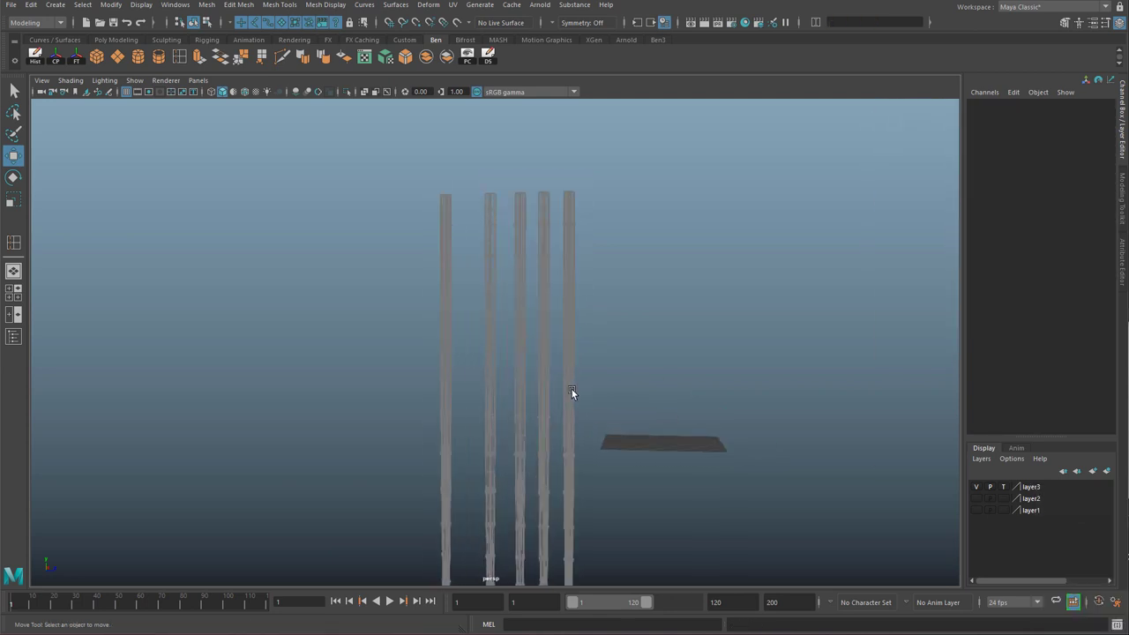
Move the warp curves of the spare tentacles to the robot so three hang from one shoulder and two from the other.
click(570, 308)
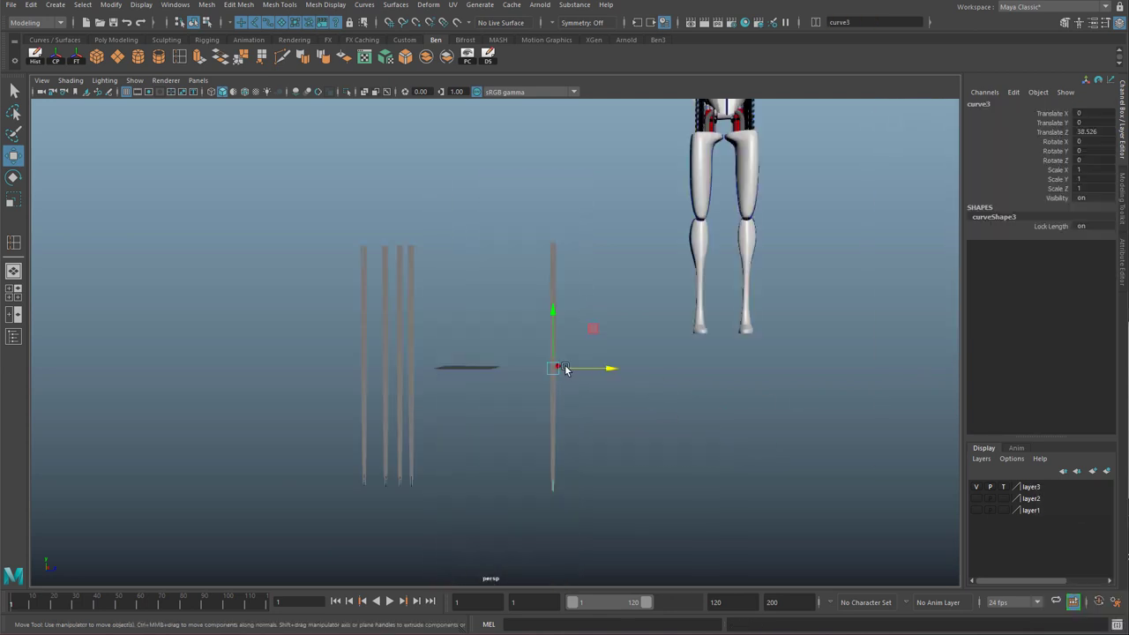
drag(567, 370, 492, 416)
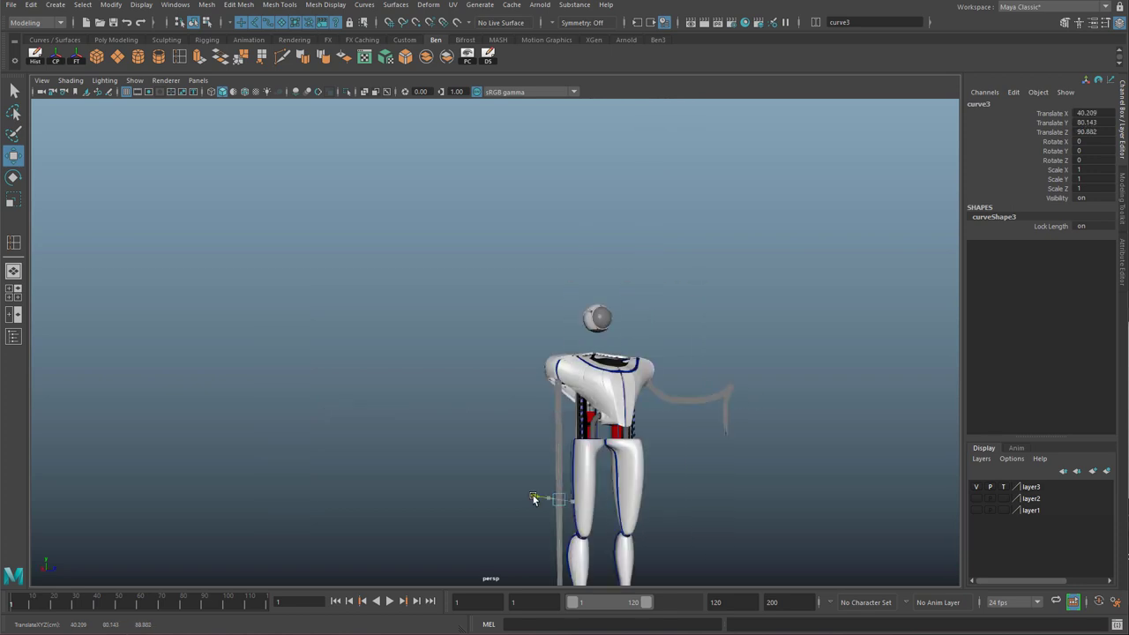
click(533, 495)
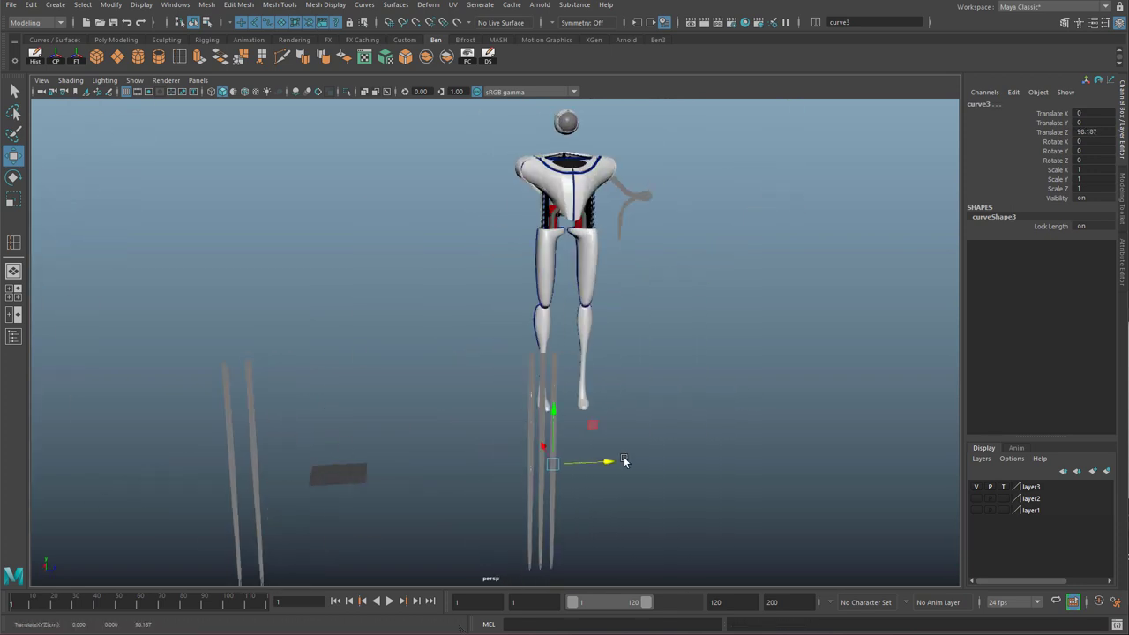
drag(521, 232, 537, 231)
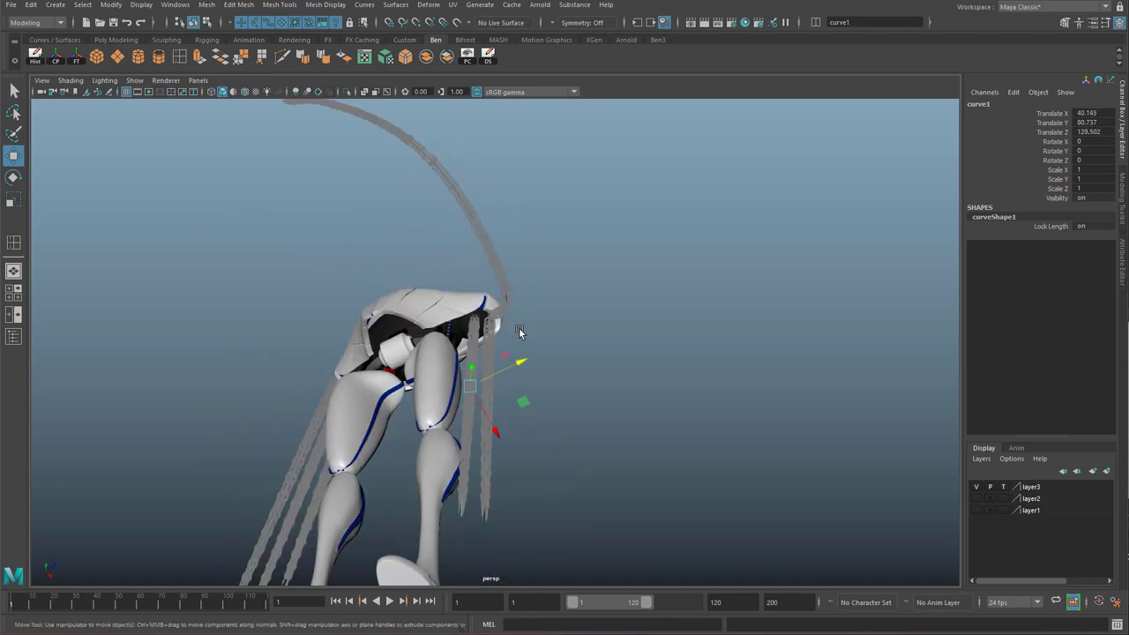
drag(456, 388, 545, 421)
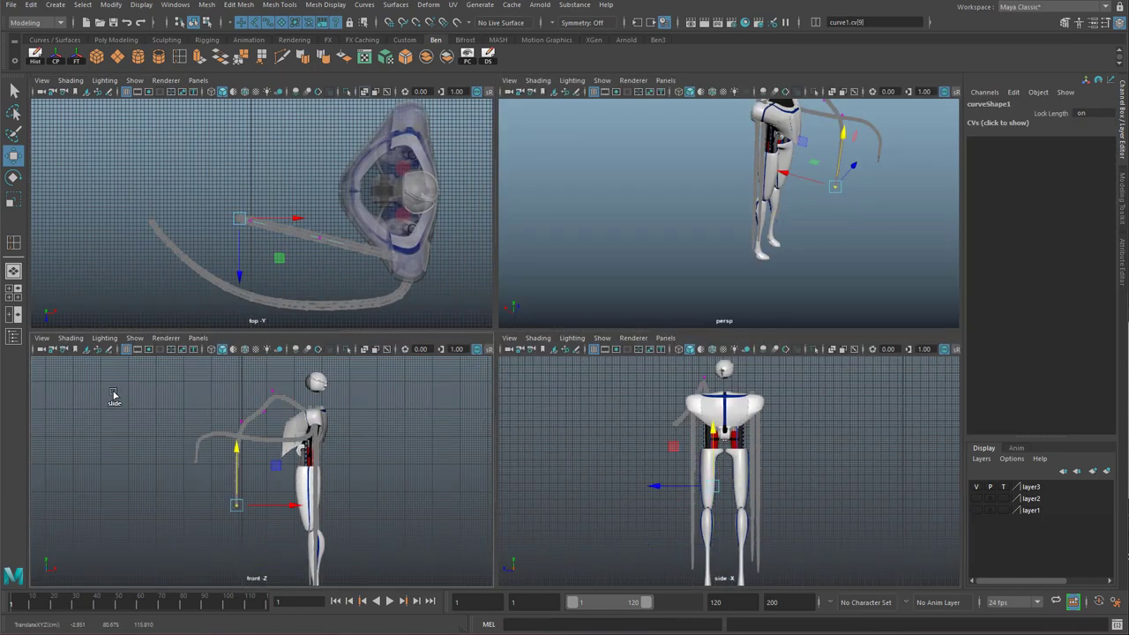
Pose the curve1 and curve4 tentacles by moving and rotating their CVs so they arc out in front of the torso.
drag(269, 415, 263, 472)
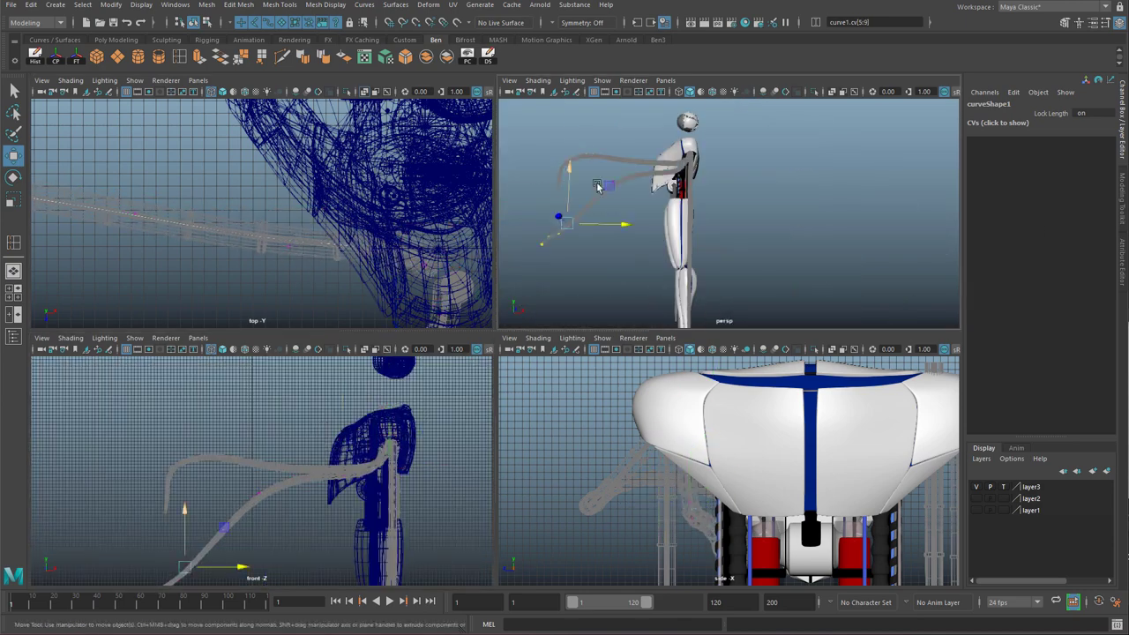
alt+drag(597, 182, 776, 245)
key(e)
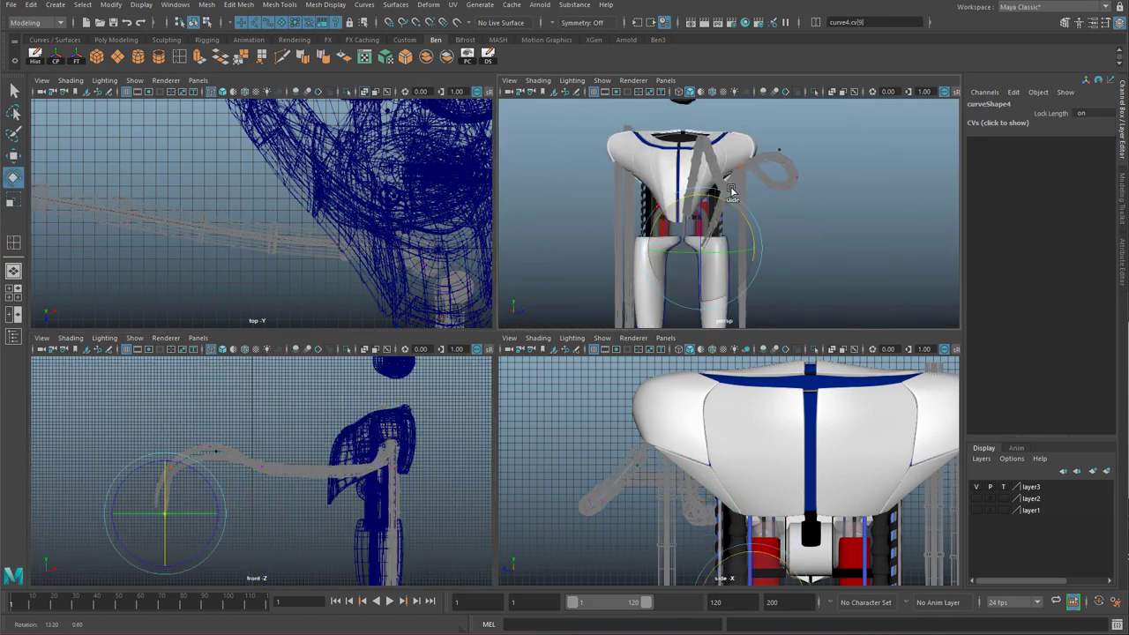
key(w)
alt+drag(658, 237, 586, 231)
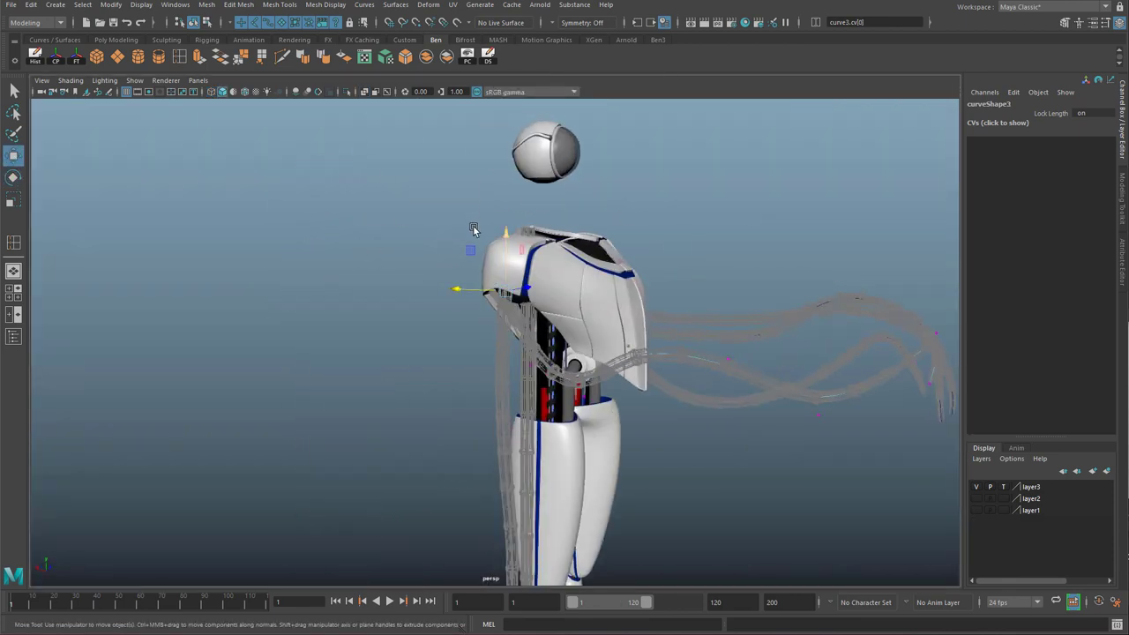
Fit curve3's first two CVs to the shoulder joint and reposition its CV 3 to shape the forward-reaching tentacle.
alt+drag(474, 229, 492, 263)
alt+drag(623, 335, 510, 279)
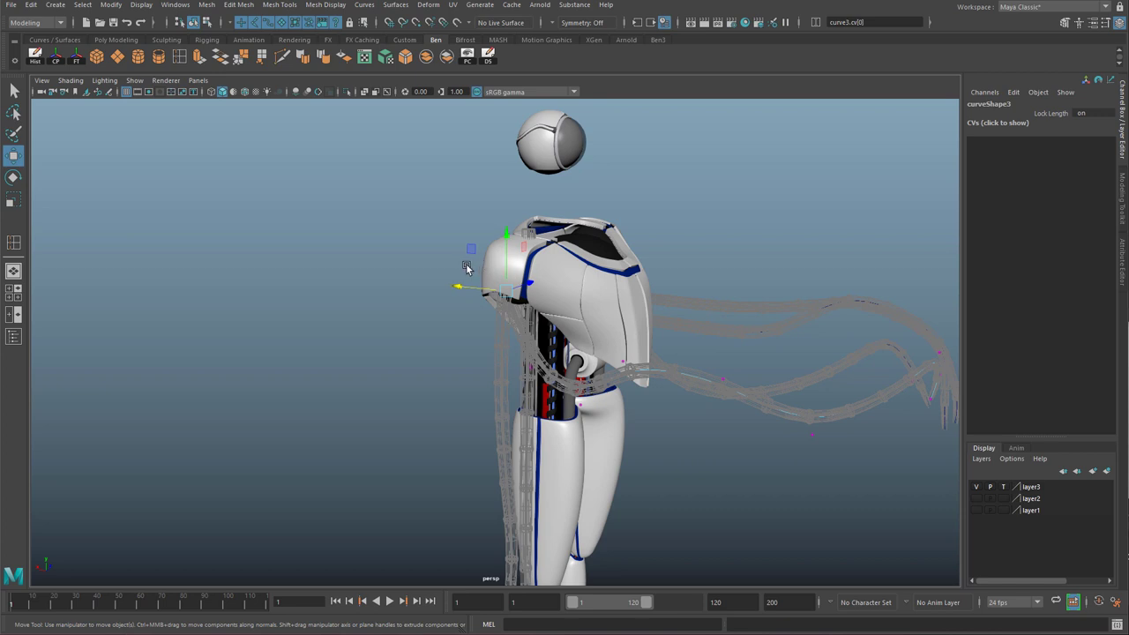
alt+drag(426, 281, 406, 261)
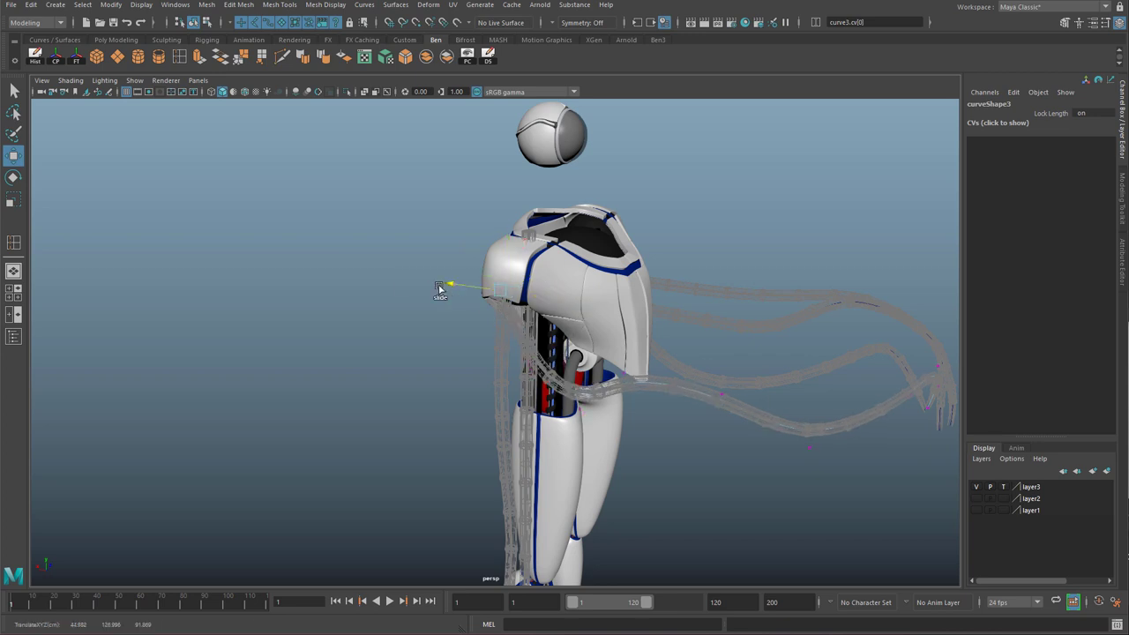
drag(439, 290, 459, 276)
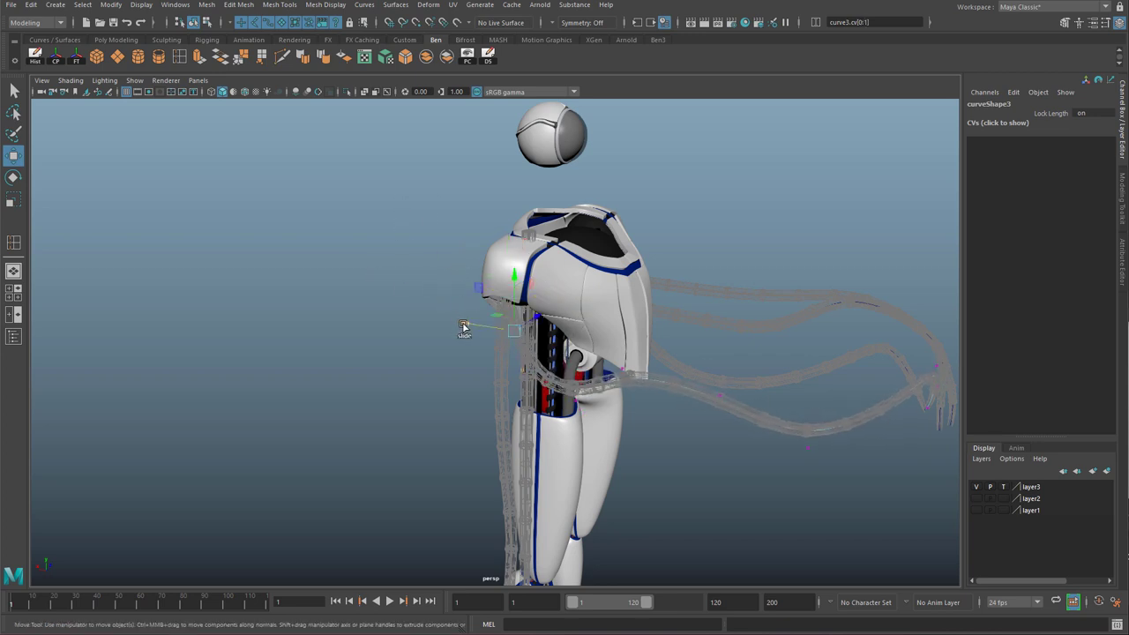
drag(488, 329, 471, 321)
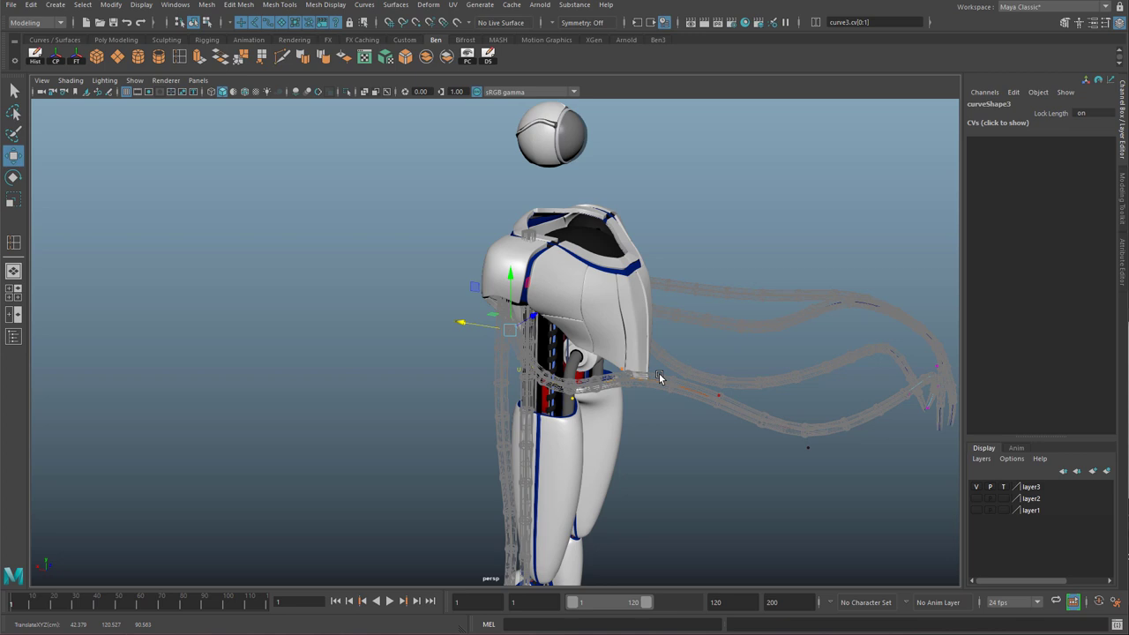
click(624, 370)
alt+drag(660, 377, 416, 377)
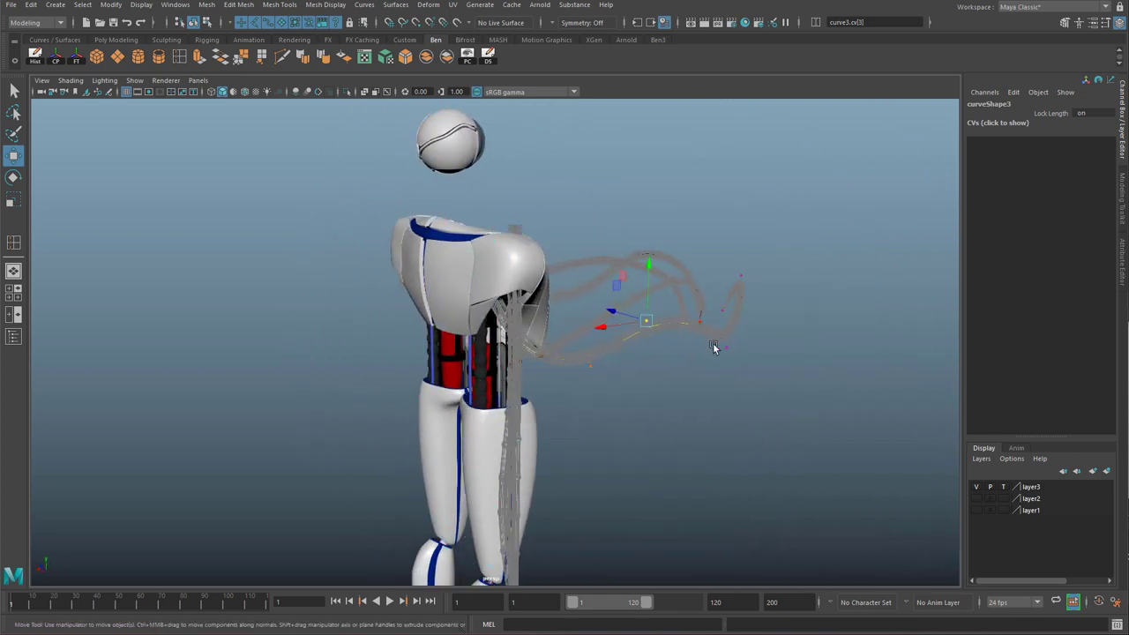
Bend the claw end of the curve6 tentacle in front of the hips by moving and rotating CVs 7 to 9.
alt+drag(767, 325, 519, 448)
key(e)
key(w)
key(e)
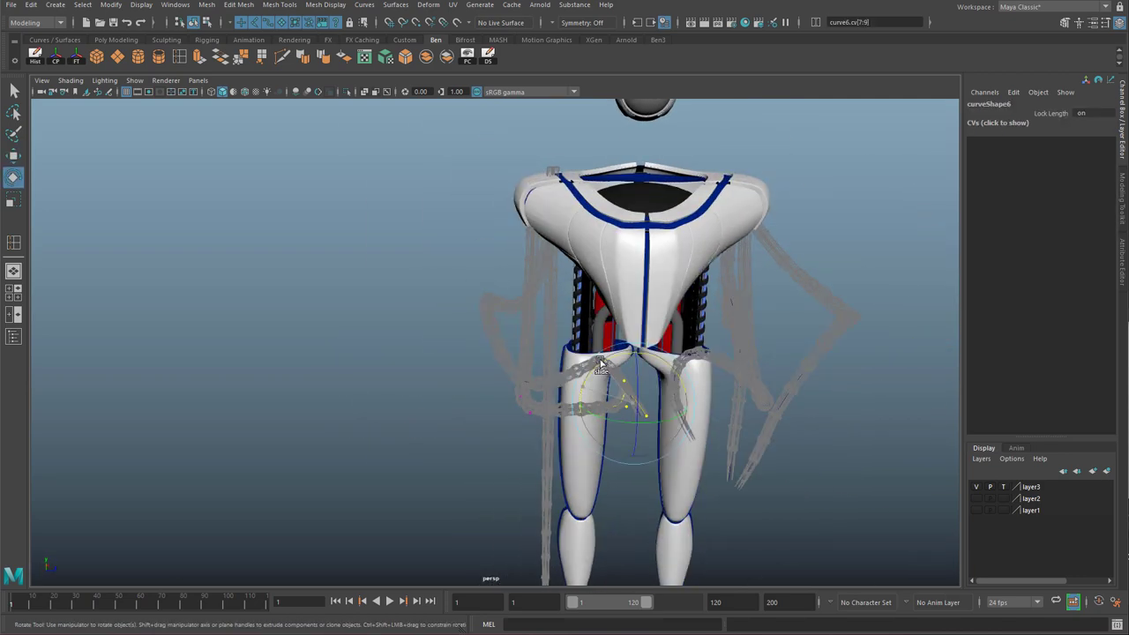
key(w)
alt+drag(601, 362, 677, 334)
Pose the curve5 tentacle in front of the hips by moving and rotating its CVs, including CV 3.
key(e)
key(w)
key(e)
key(w)
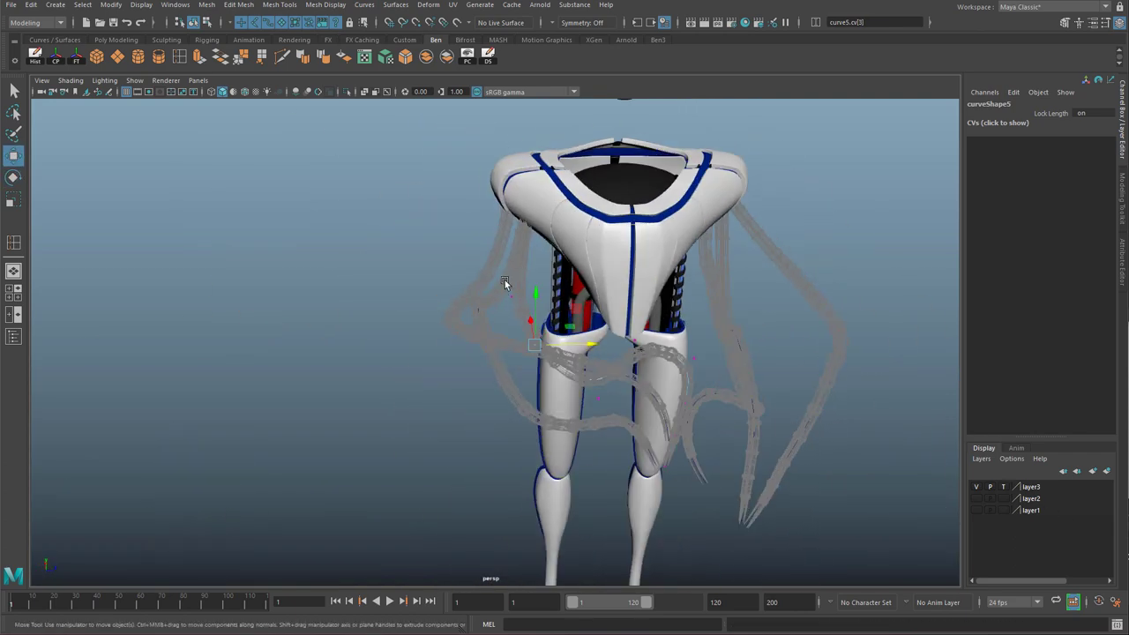
alt+drag(505, 280, 540, 293)
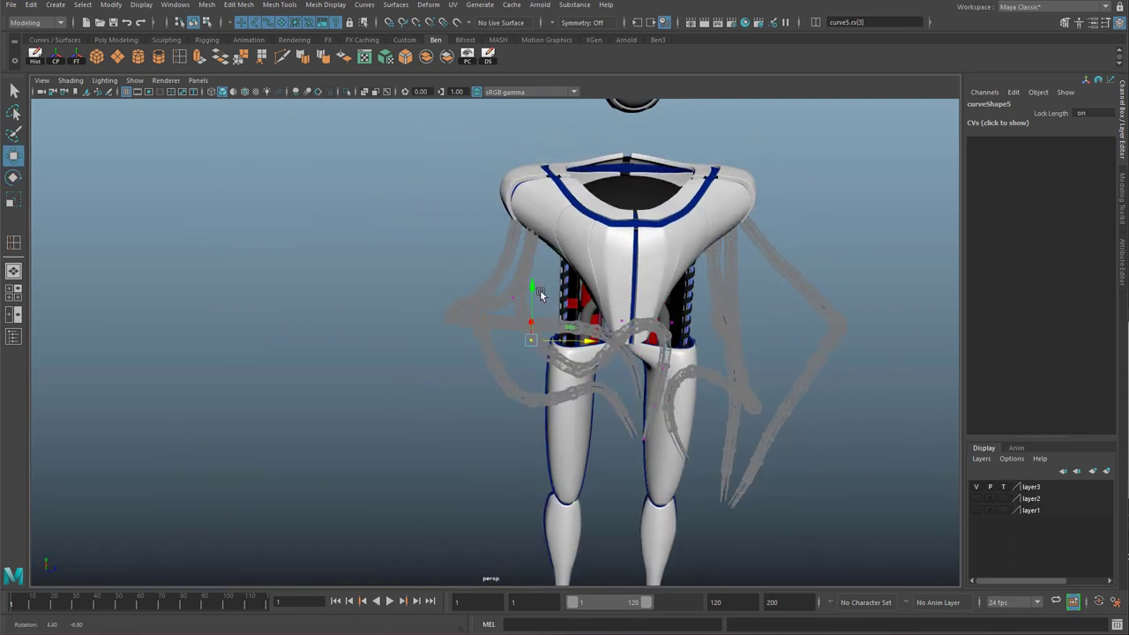
Take layer3 out of Template mode, clear the CV selection and review the shaded tentacles around the robot.
click(1003, 487)
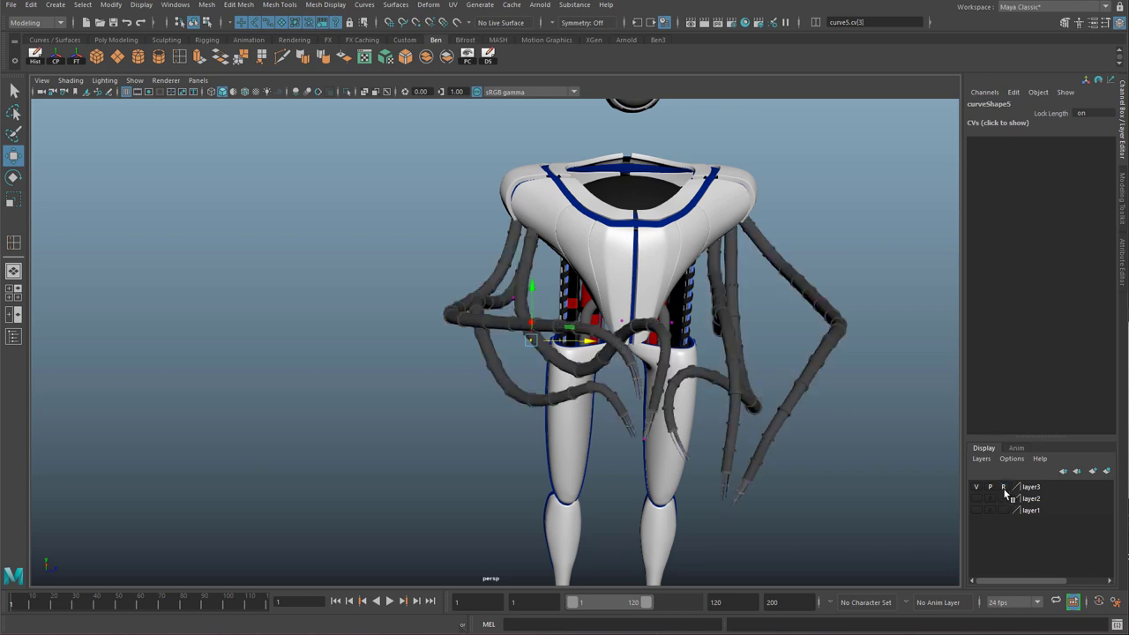
alt+drag(794, 328, 735, 309)
right_drag(735, 307, 804, 268)
click(816, 265)
alt+drag(794, 269, 521, 275)
alt+drag(358, 222, 597, 396)
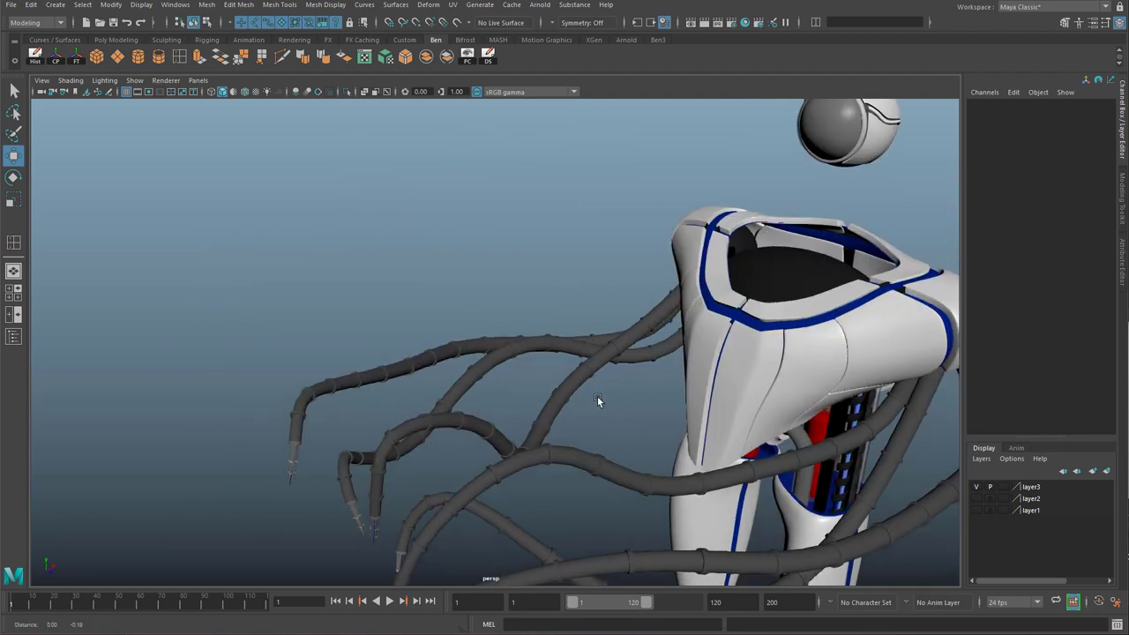
alt+drag(597, 396, 577, 396)
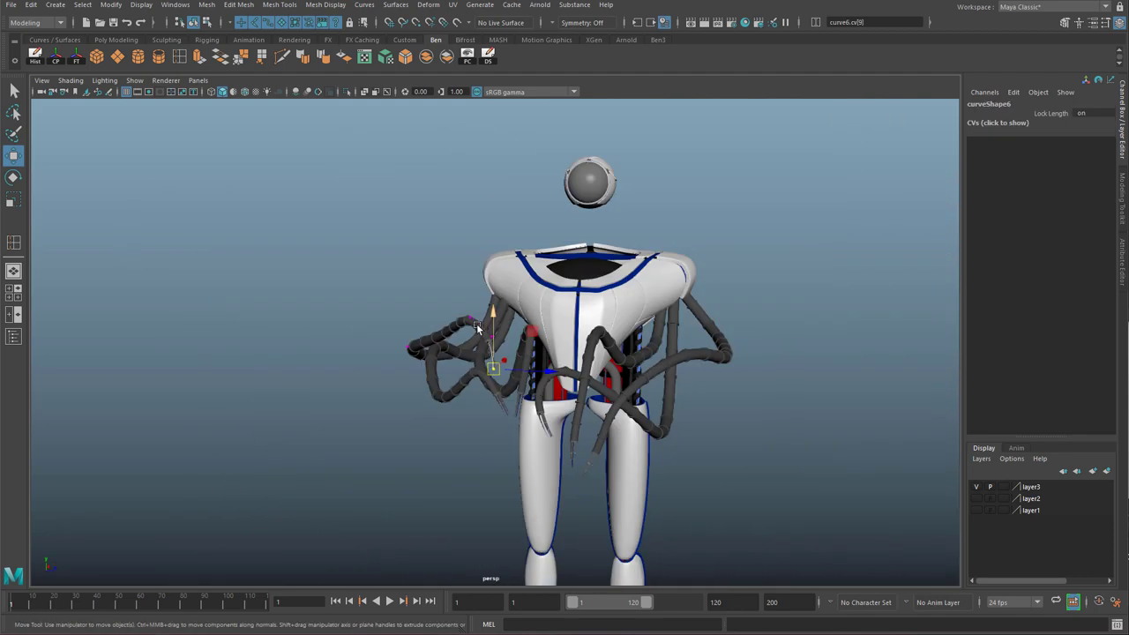
Pull curve6's end CV 9 up above the robot's head and outward to test the length-locked tentacle.
alt+drag(450, 329, 509, 319)
drag(501, 265, 529, 381)
key(e)
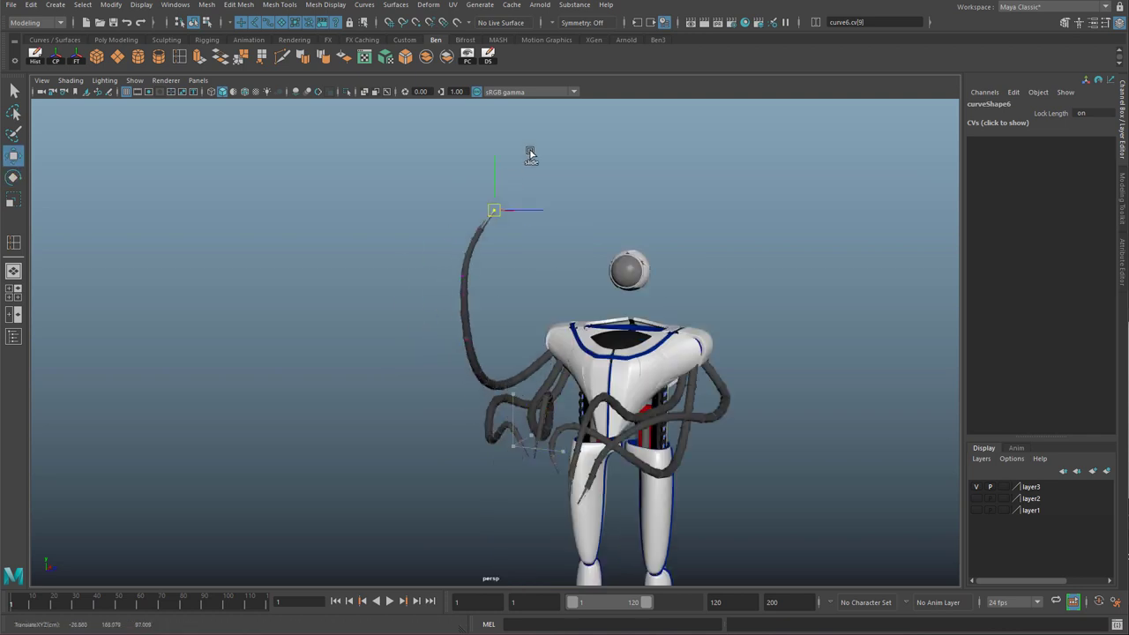
drag(530, 151, 391, 149)
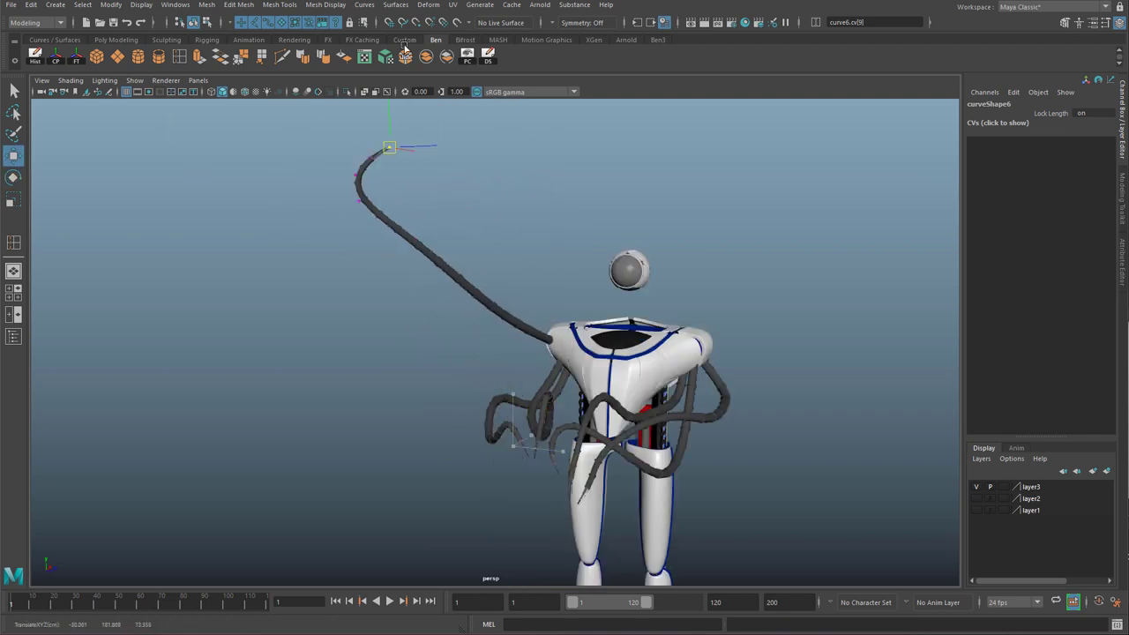